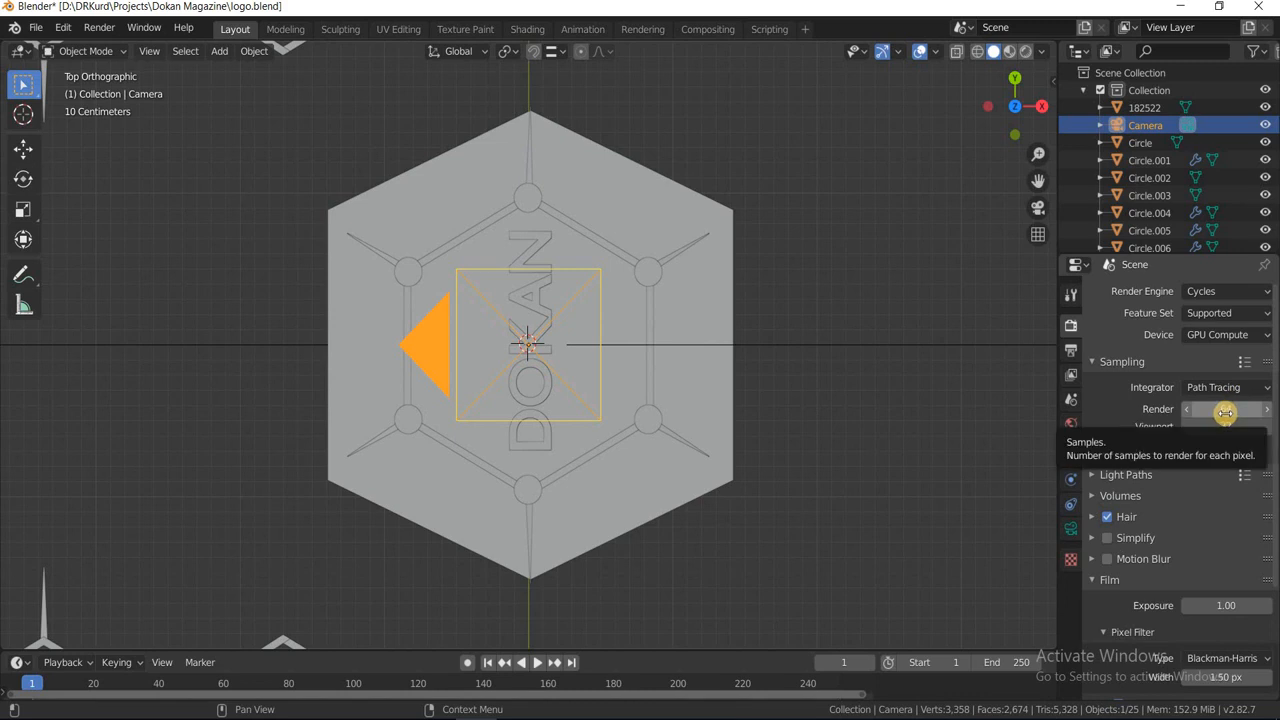
Step: Switch the Cycles render device to CPU and back to GPU Compute
click(1225, 412)
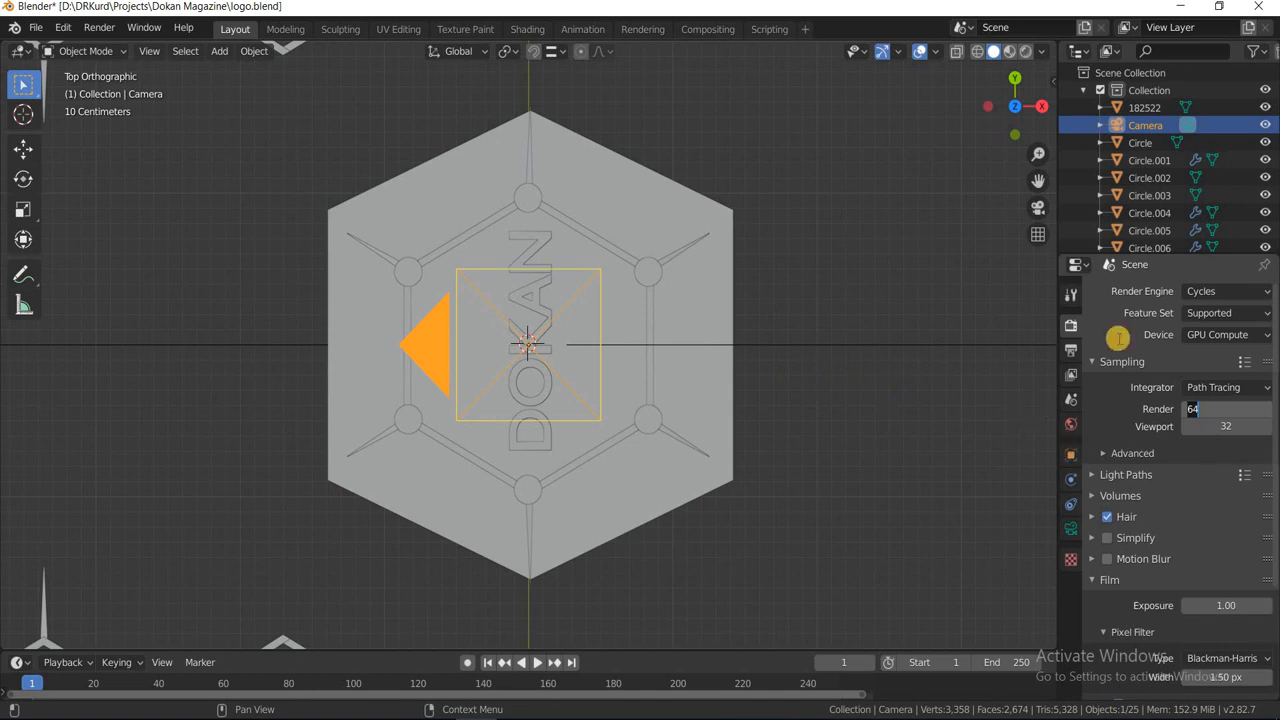
key(Return)
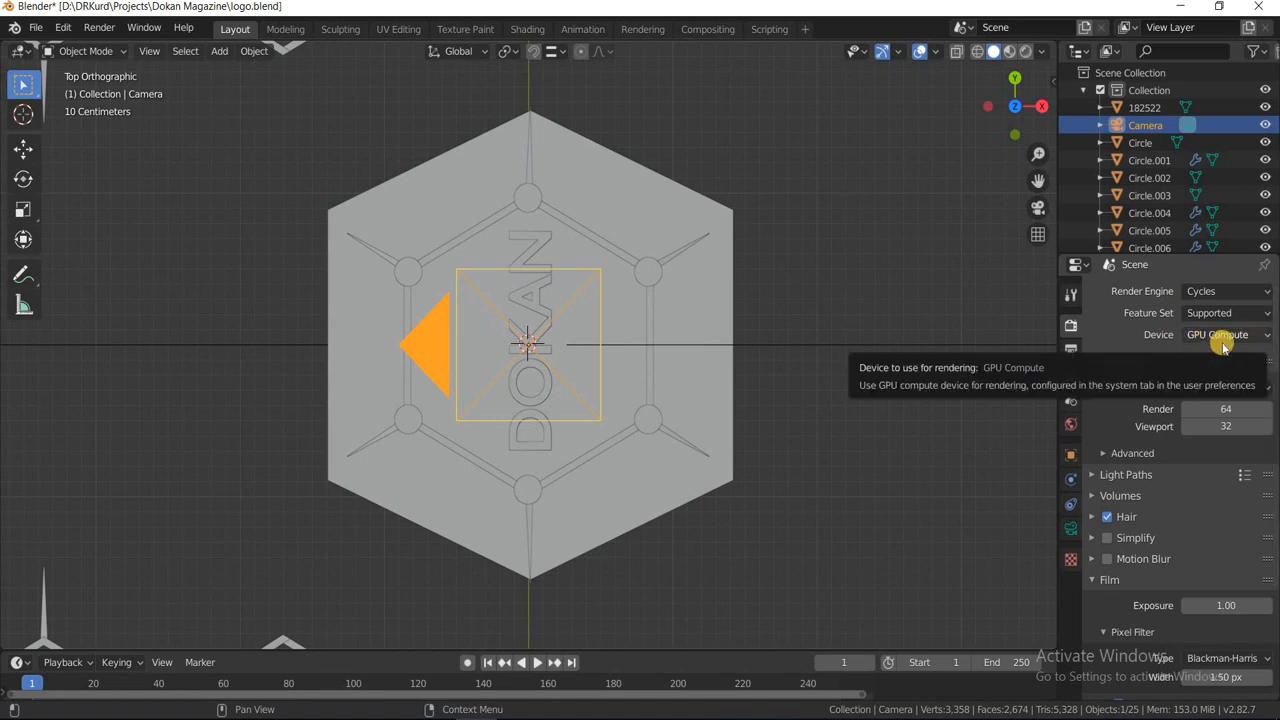
click(1220, 338)
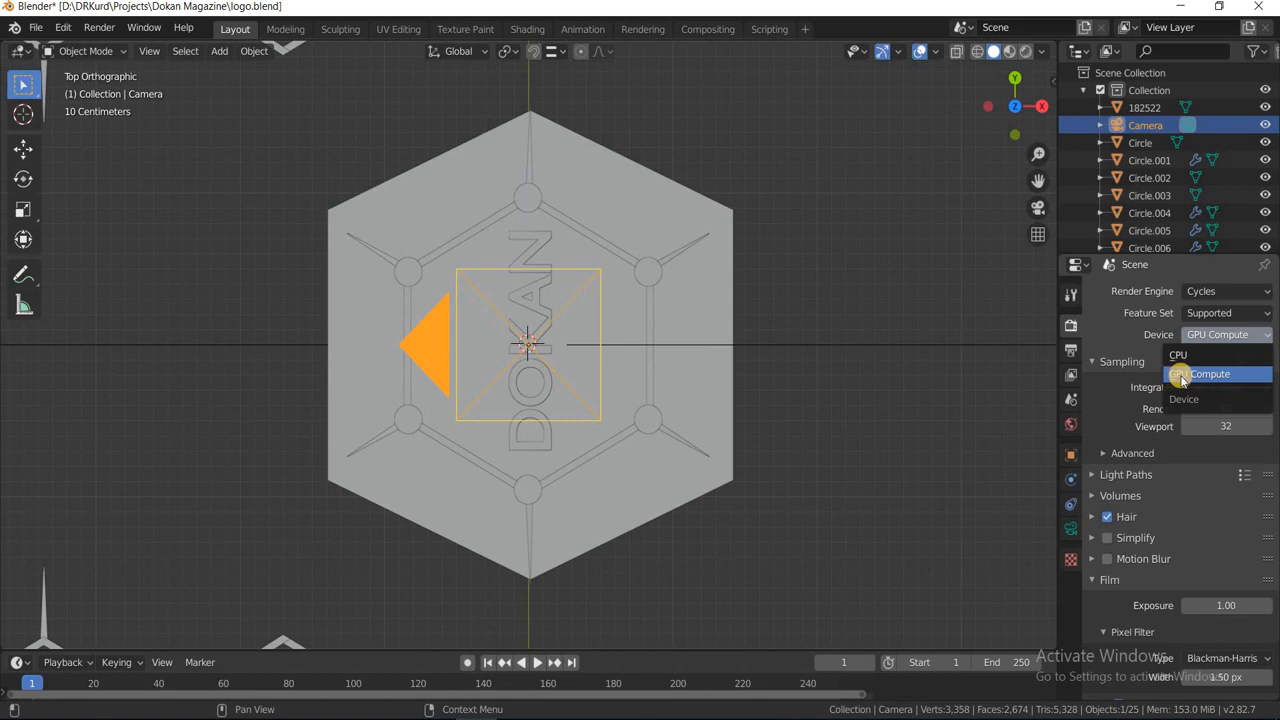
click(1226, 350)
click(1224, 338)
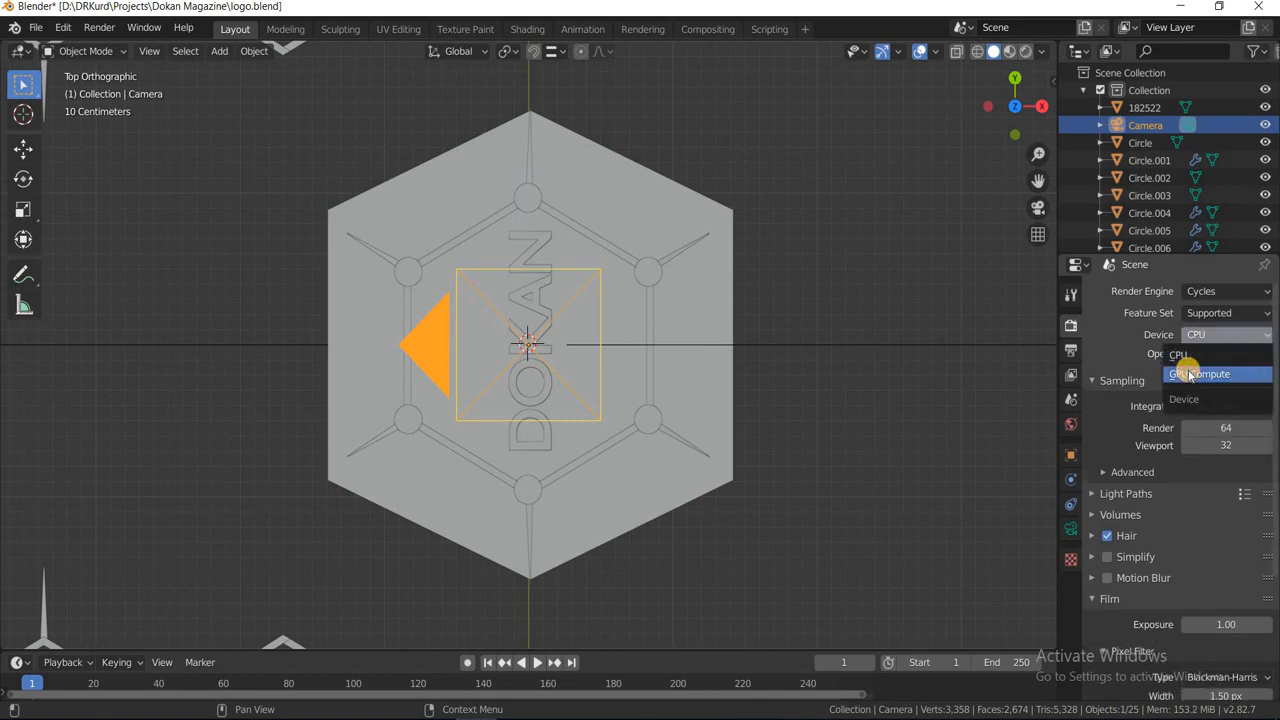
click(1190, 368)
click(1218, 338)
click(1230, 348)
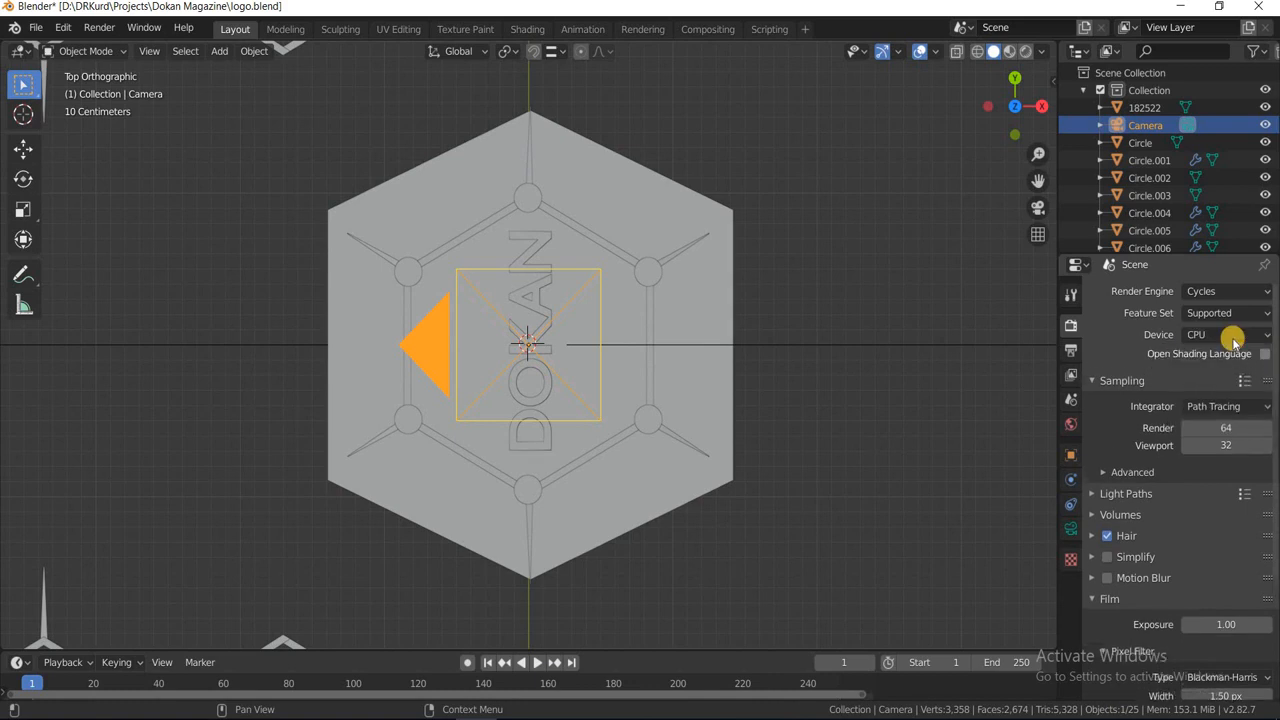
click(1230, 338)
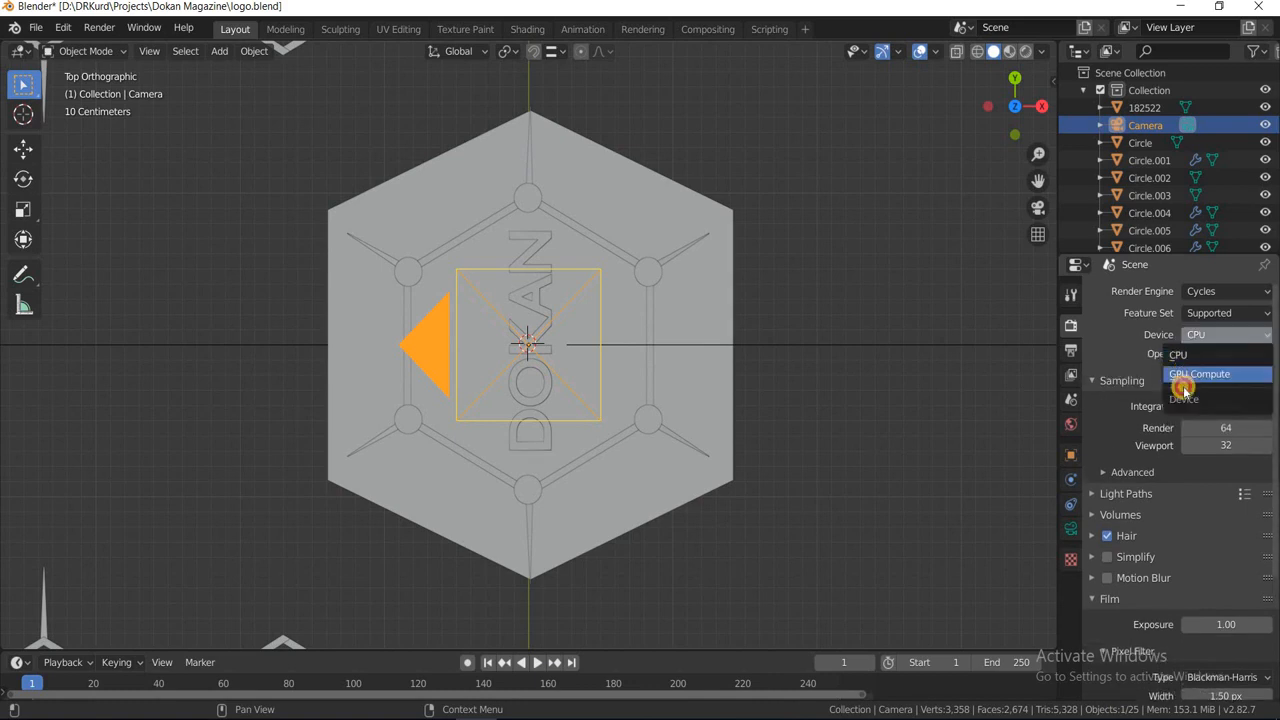
click(1185, 372)
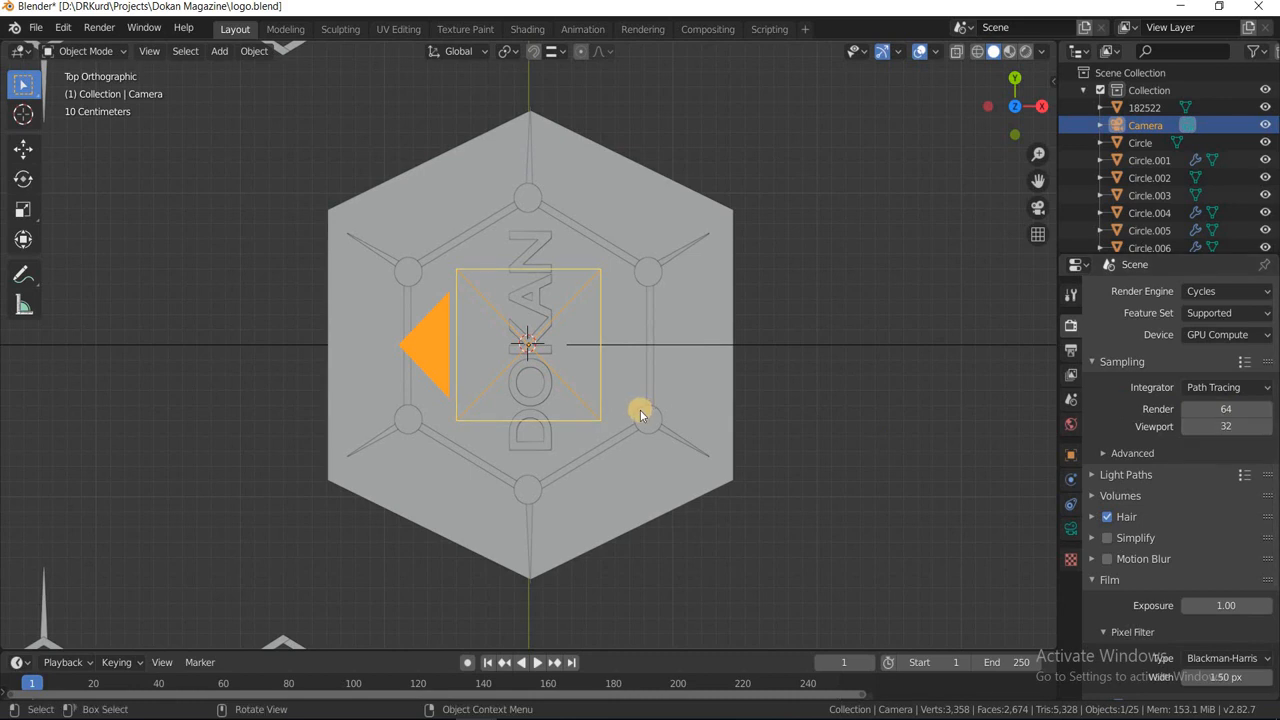
Step: Display the viewport in Rendered shading and set the viewport samples to 128
key(z)
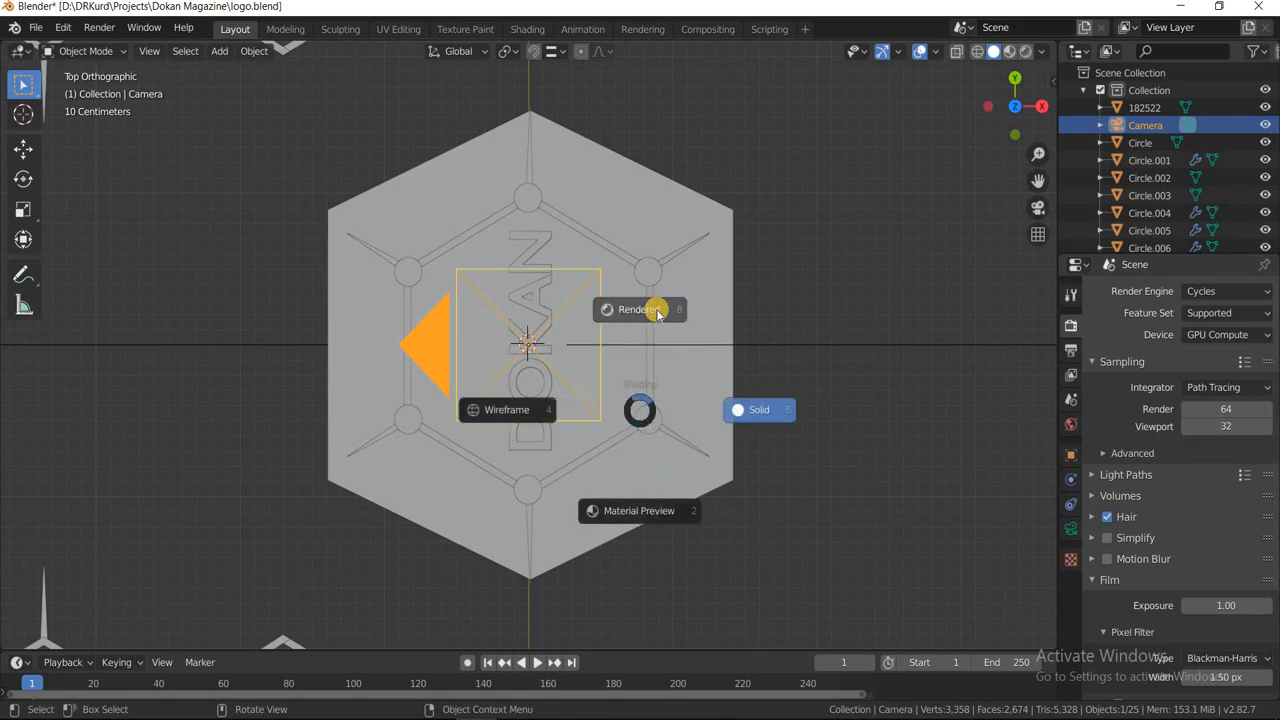
click(655, 311)
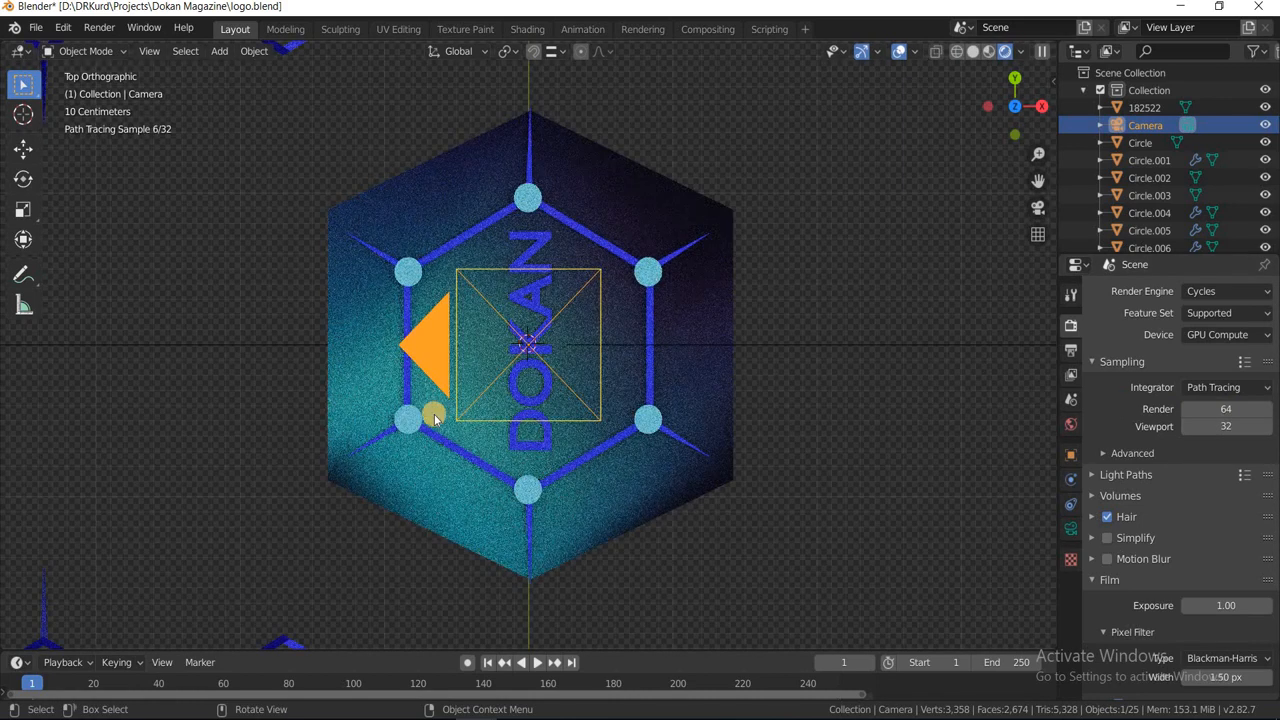
click(1232, 424)
text(5000)
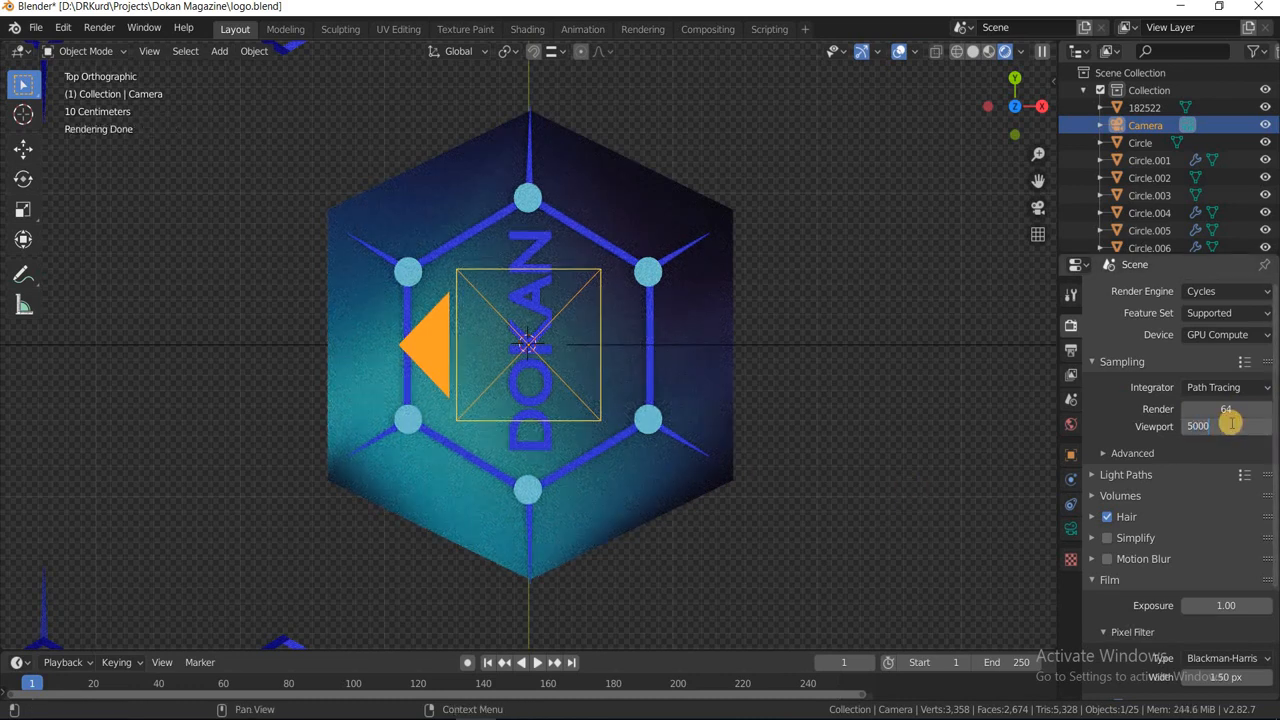
text(28)
key(Return)
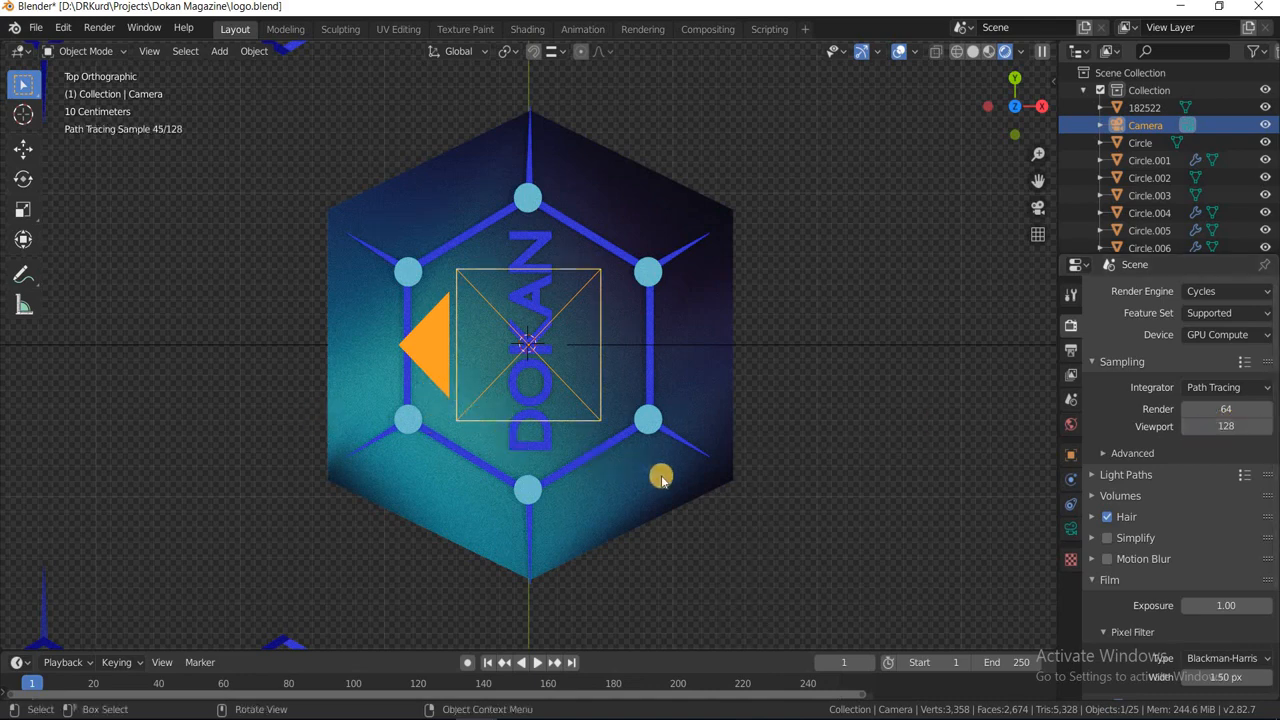
middle_drag(606, 469, 615, 465)
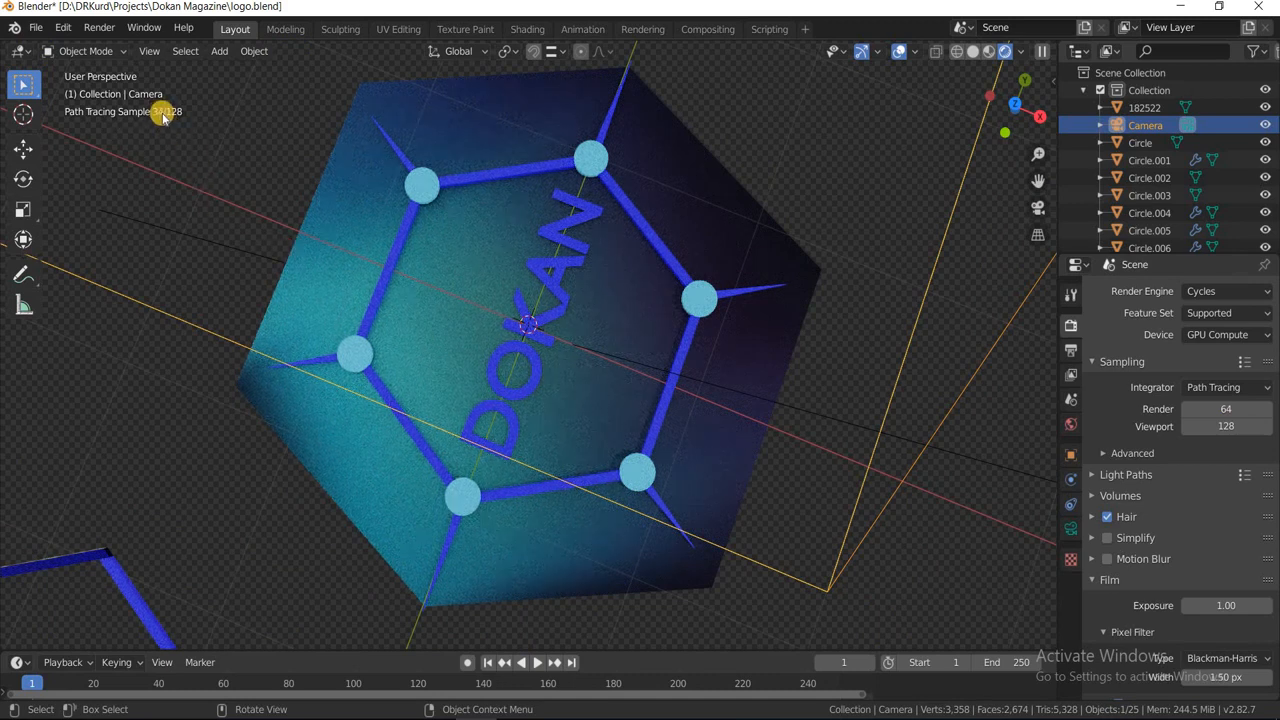
Step: Set the viewport samples to 32
click(1230, 426)
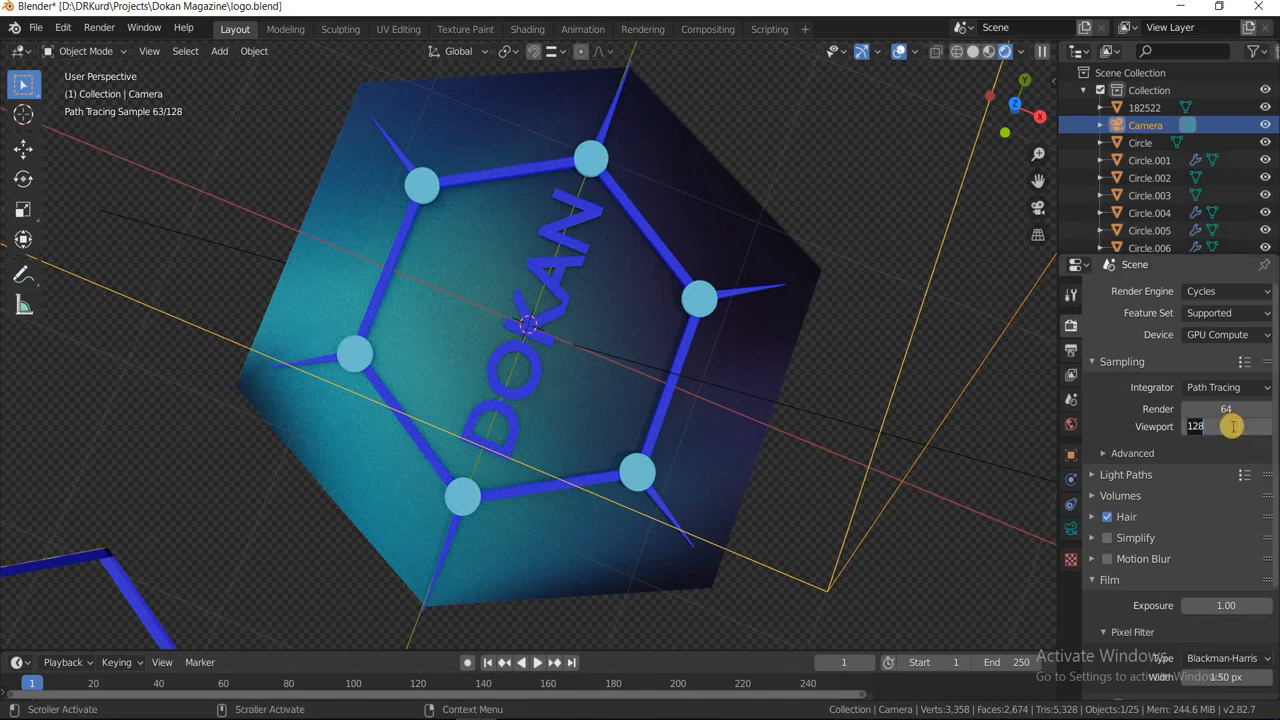
text(32)
key(Return)
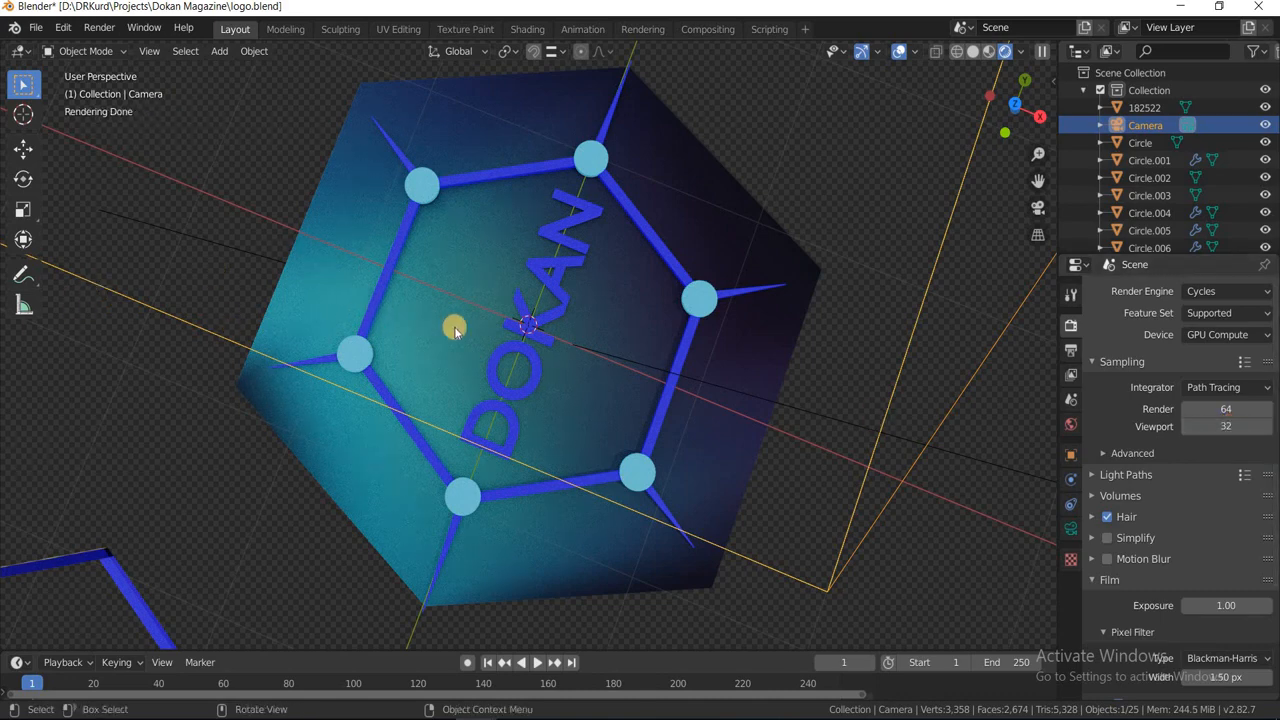
Step: Render a still image of the hexagonal logo with the existing render sample setting
middle_drag(537, 277, 114, 183)
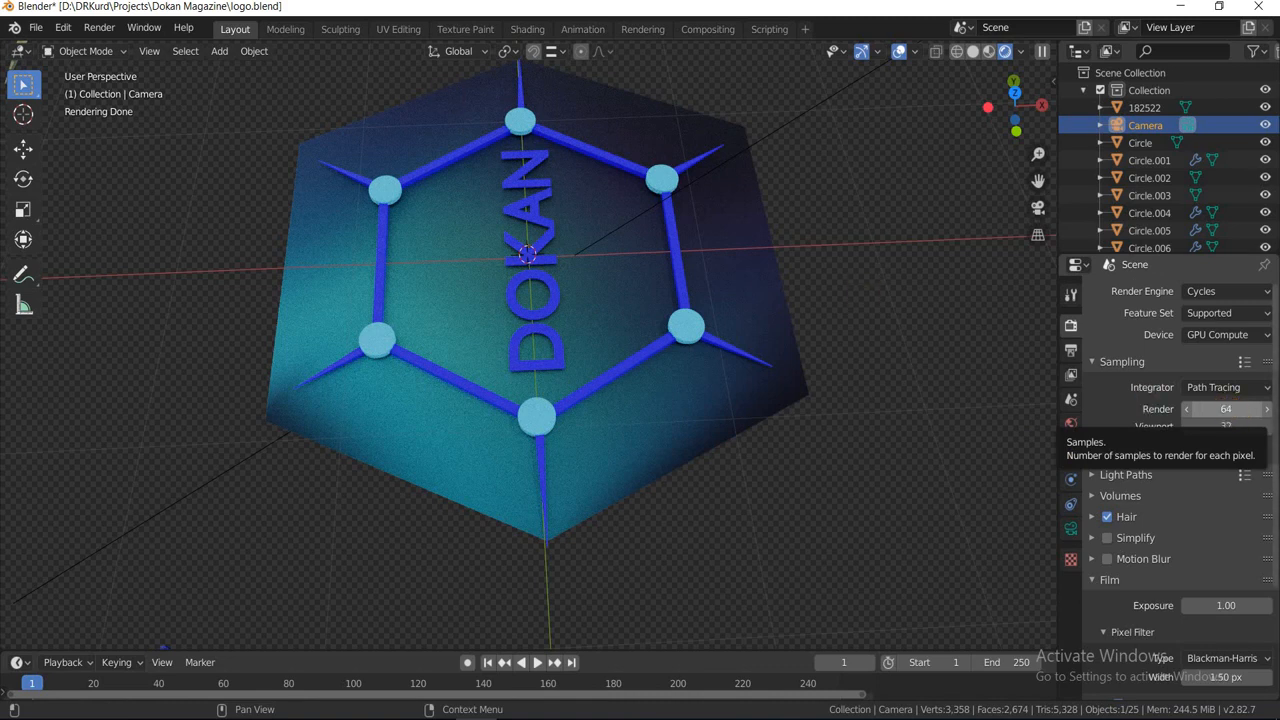
click(99, 27)
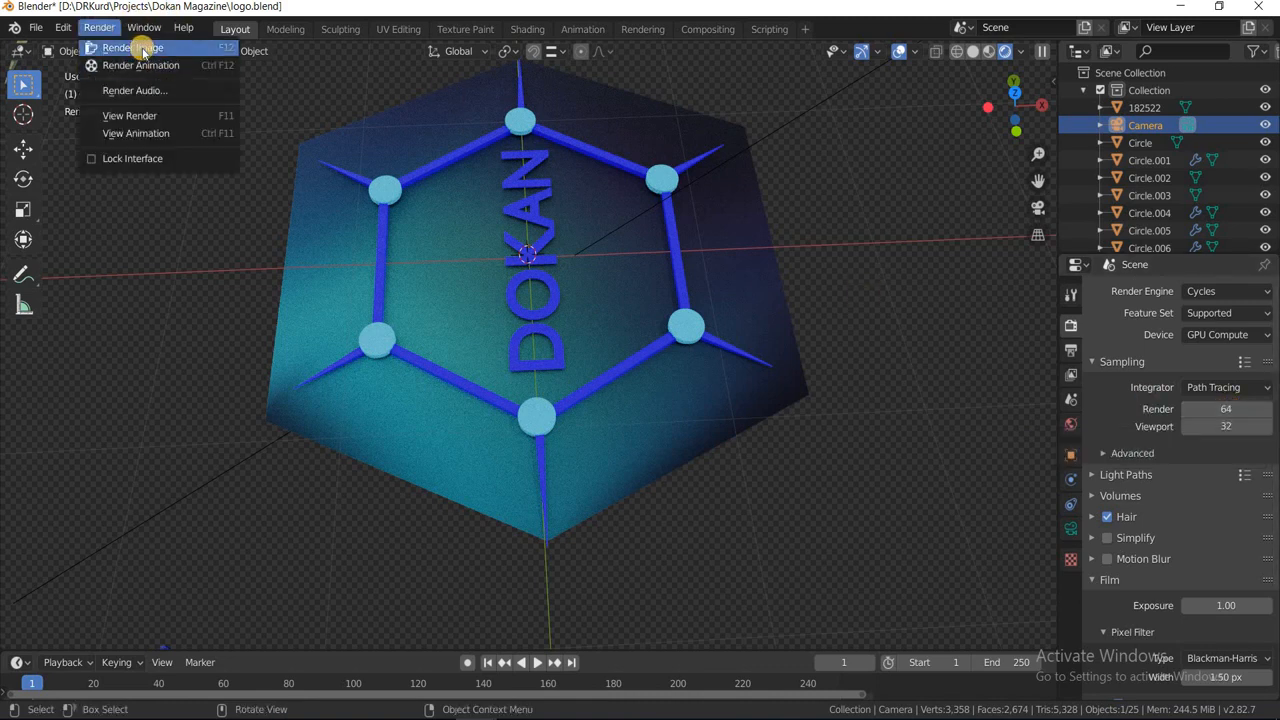
click(140, 49)
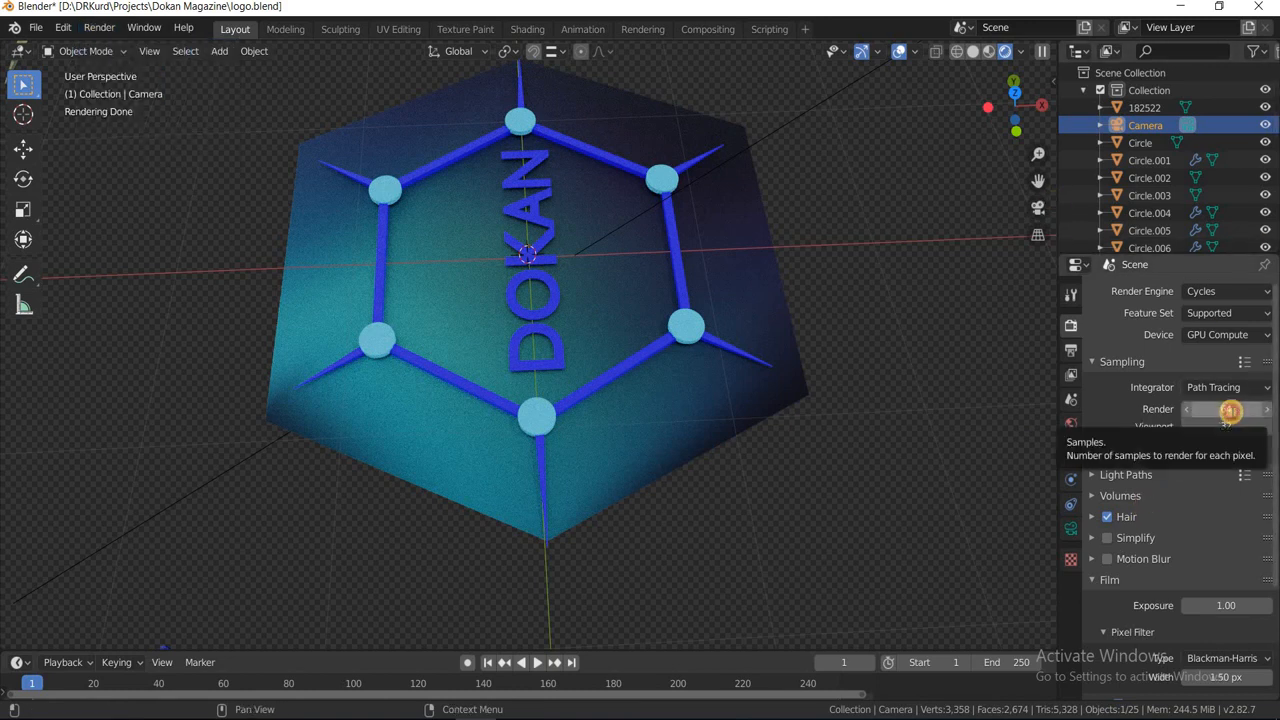
Step: Try rendering the logo image with the render samples set to 500, stopping the render partway
click(1230, 410)
text(50)
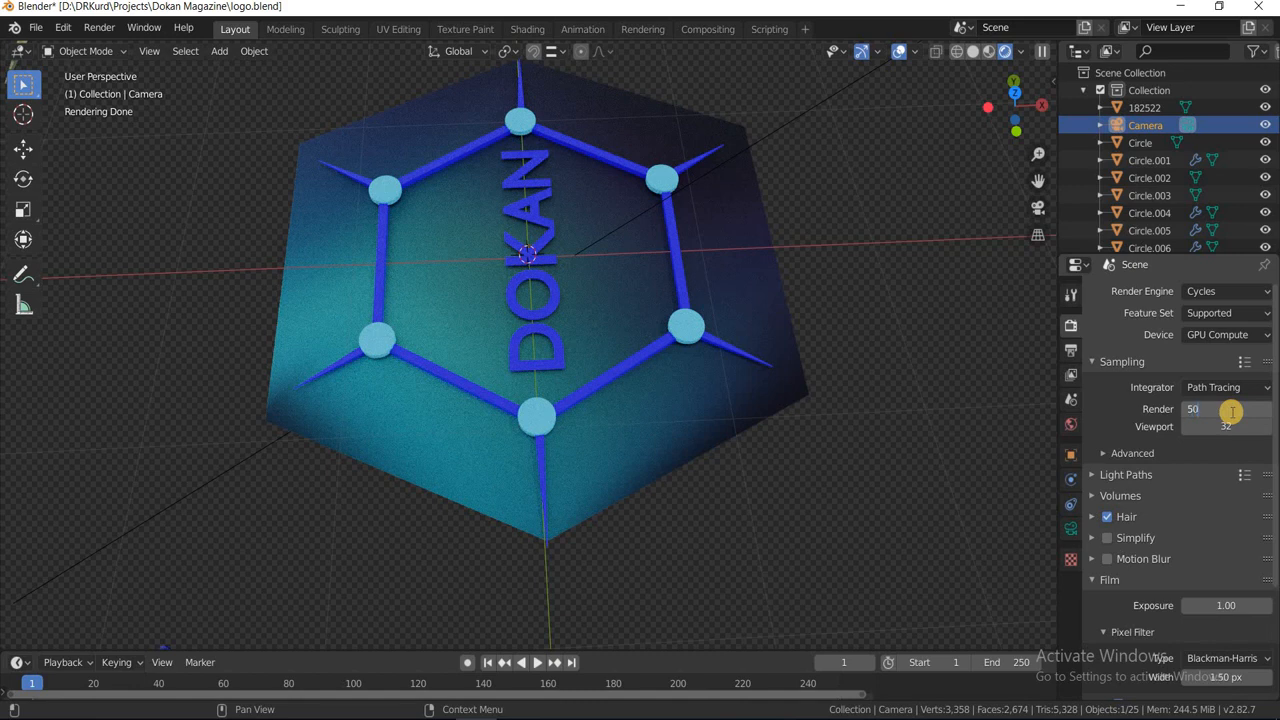
text(0)
key(Return)
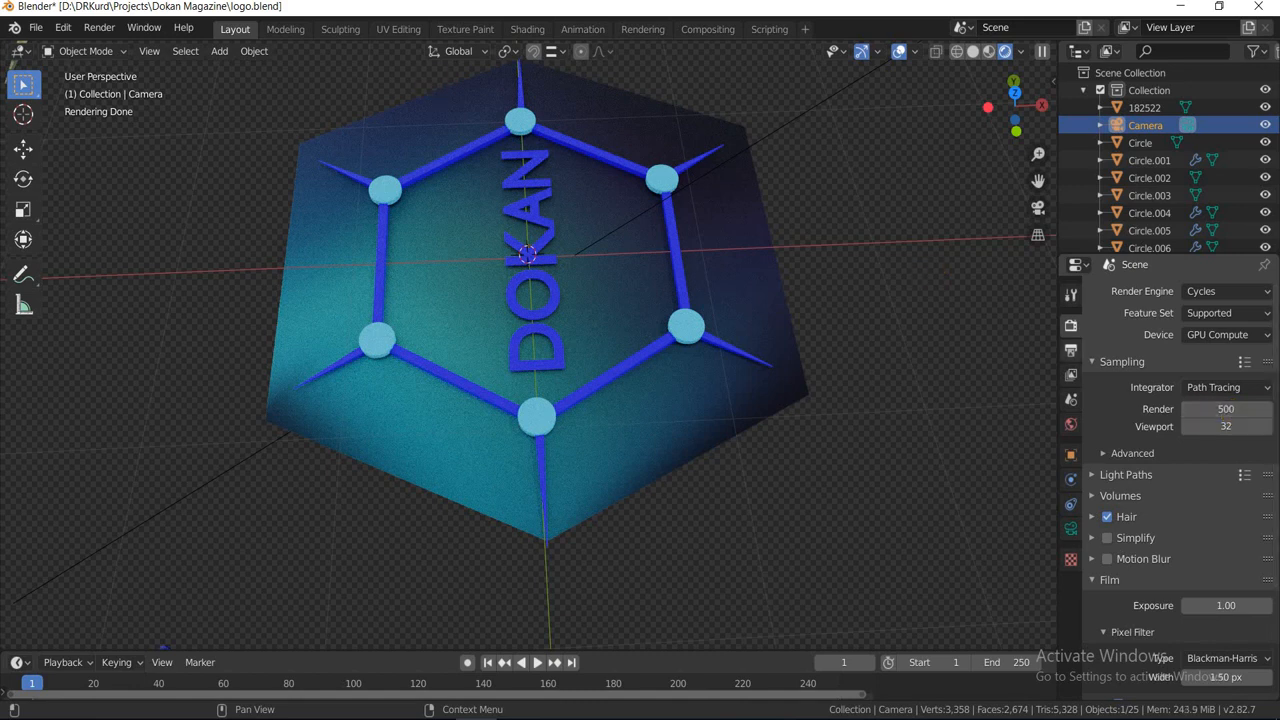
click(109, 30)
click(123, 47)
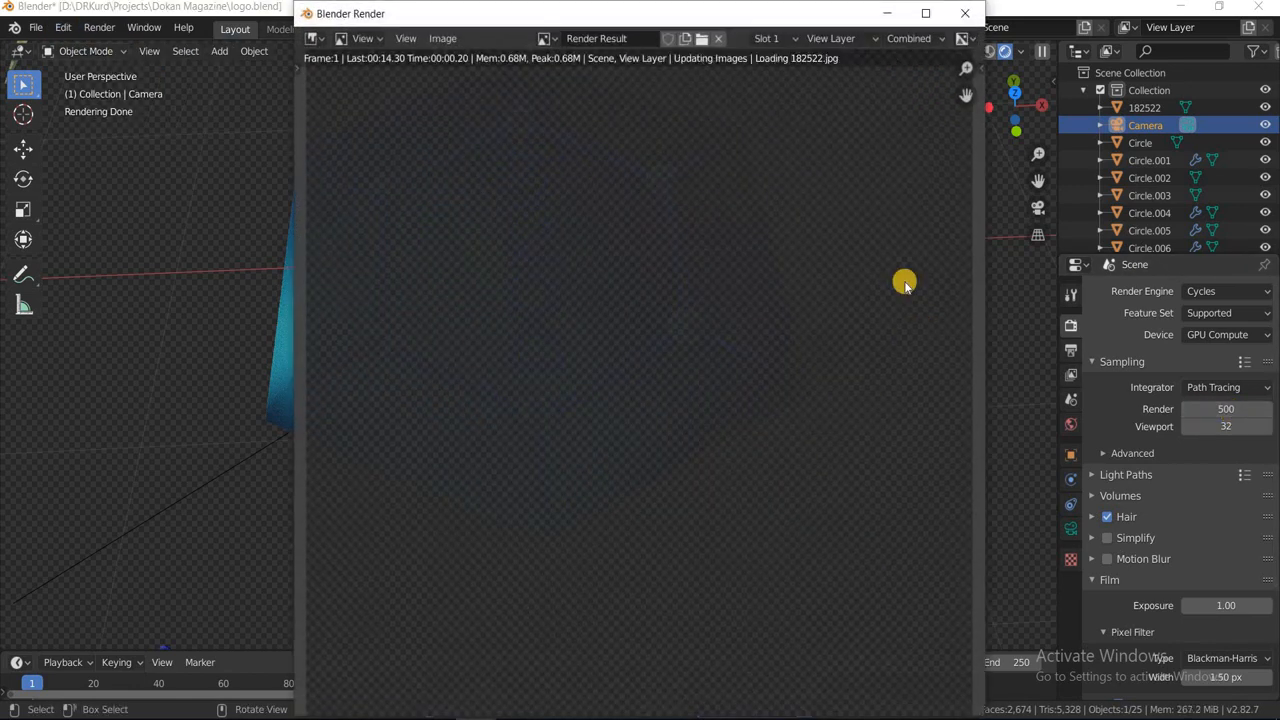
scroll(645, 323, up, 2)
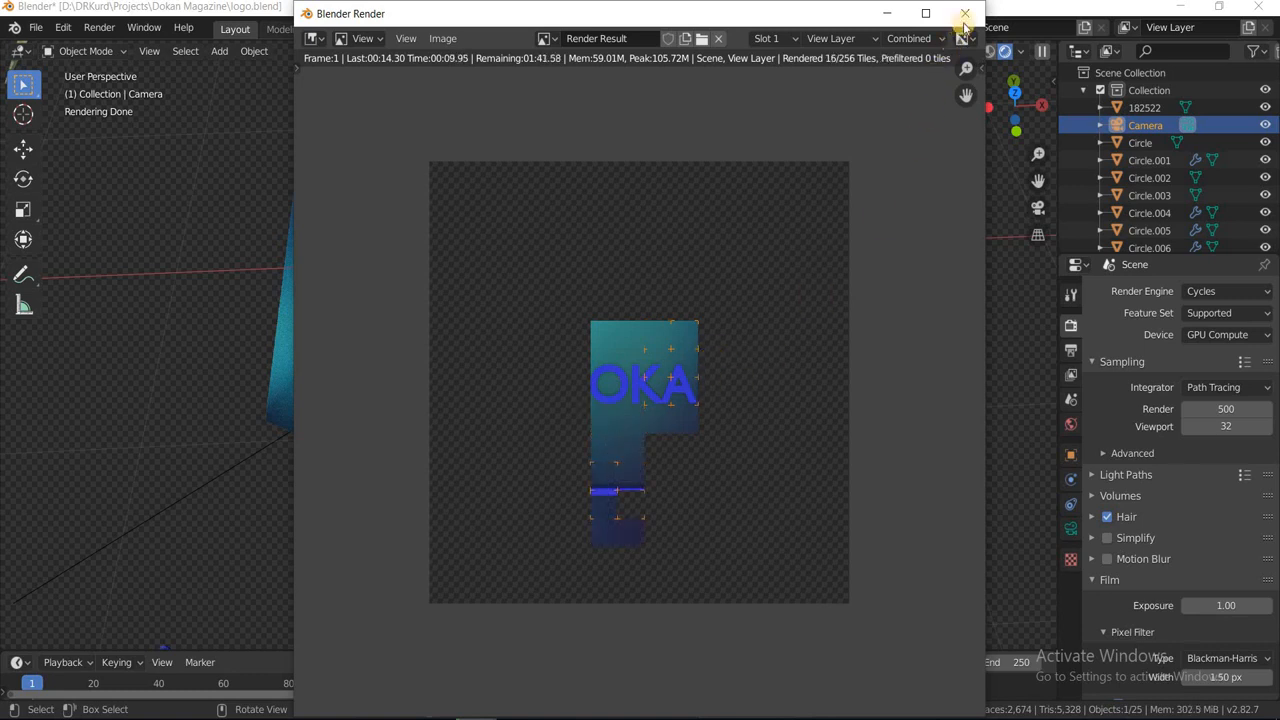
key(Escape)
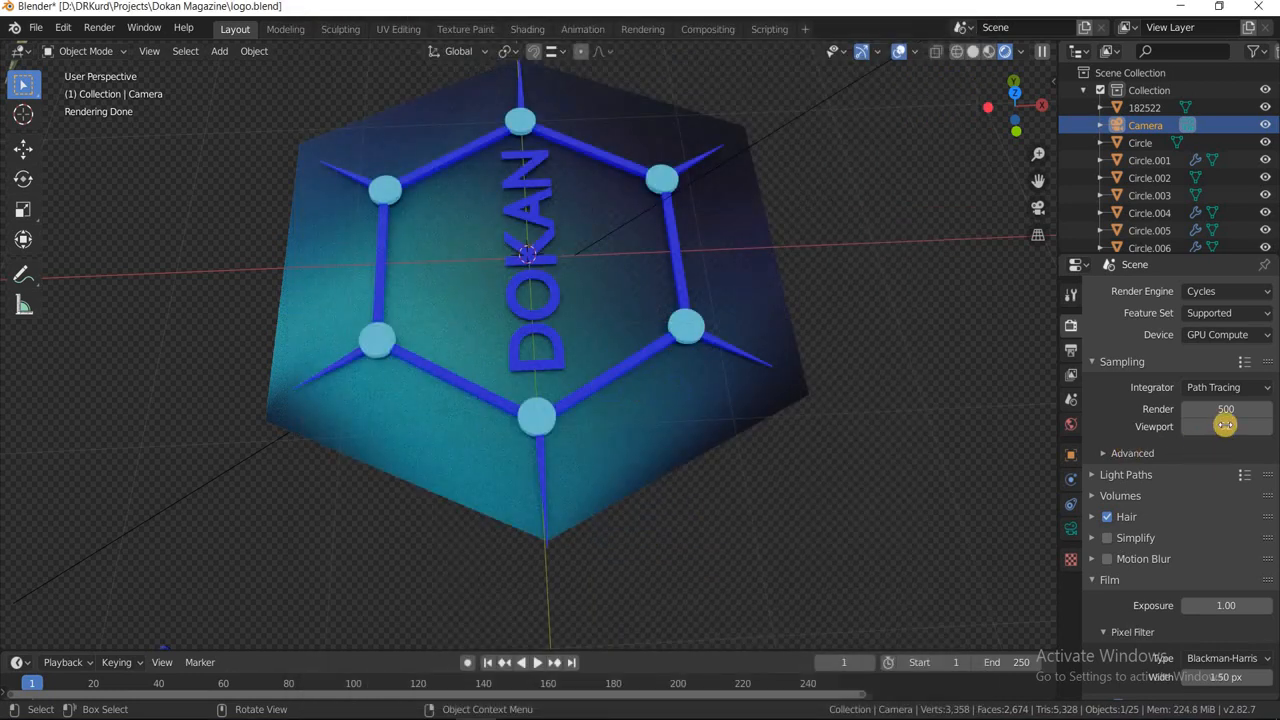
Step: Set the render samples to 64, render the logo image in full and close the render window
click(1227, 408)
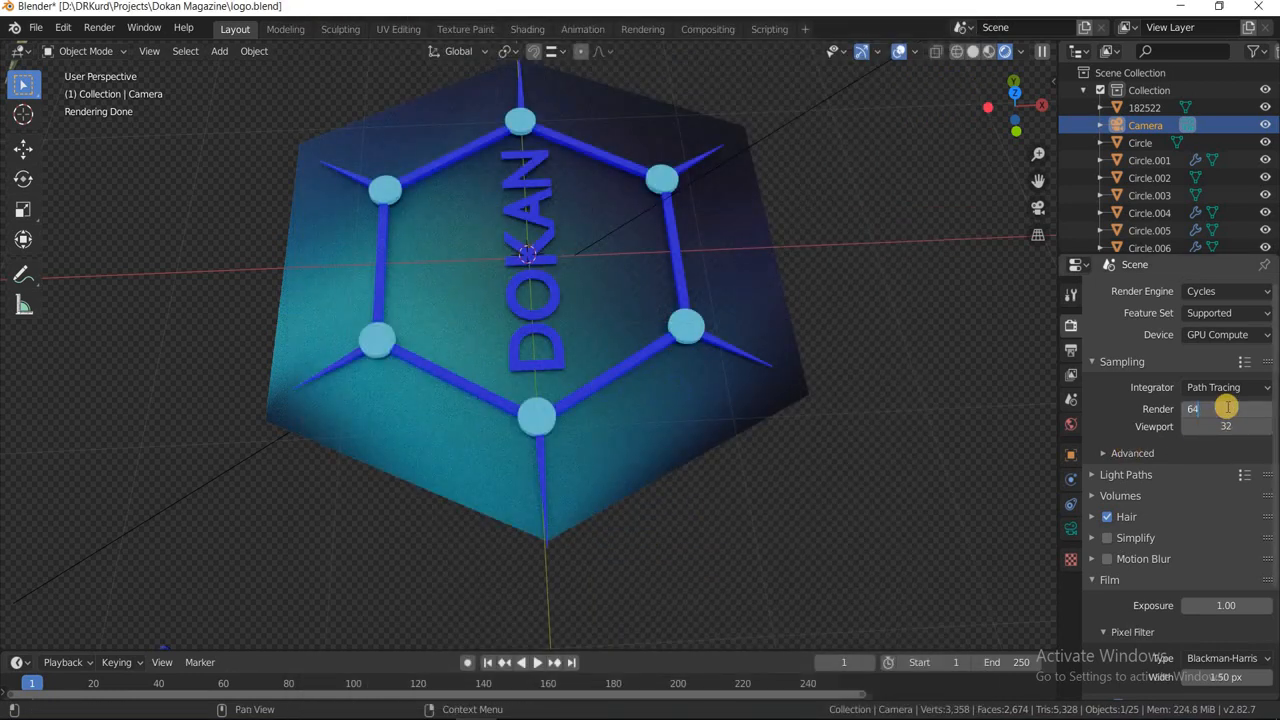
key(Return)
click(100, 29)
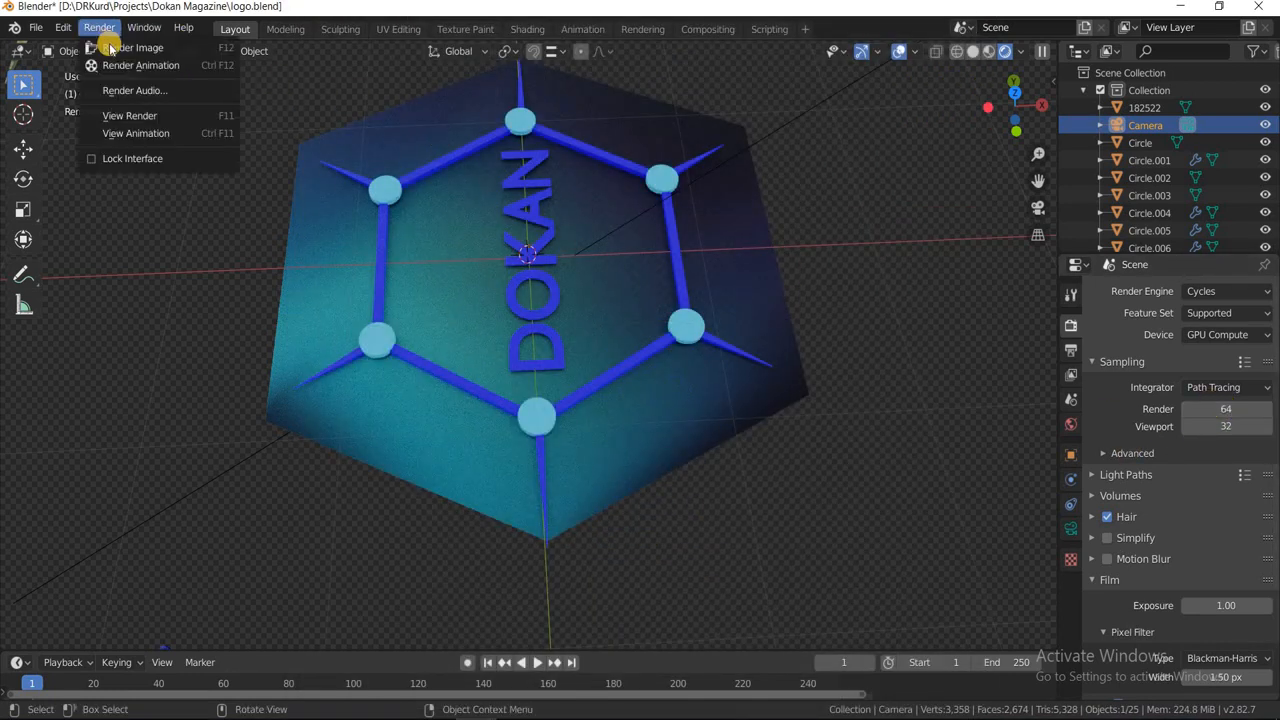
click(115, 47)
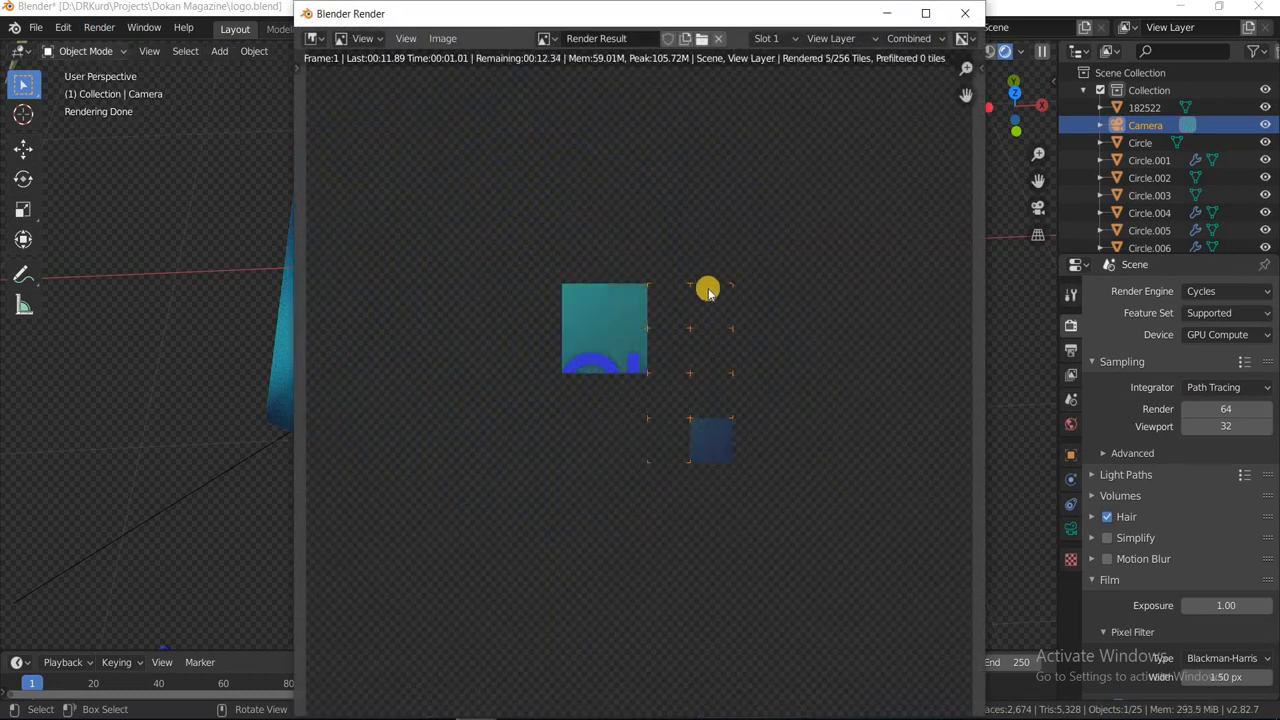
scroll(708, 292, down, 3)
scroll(708, 292, up, 1)
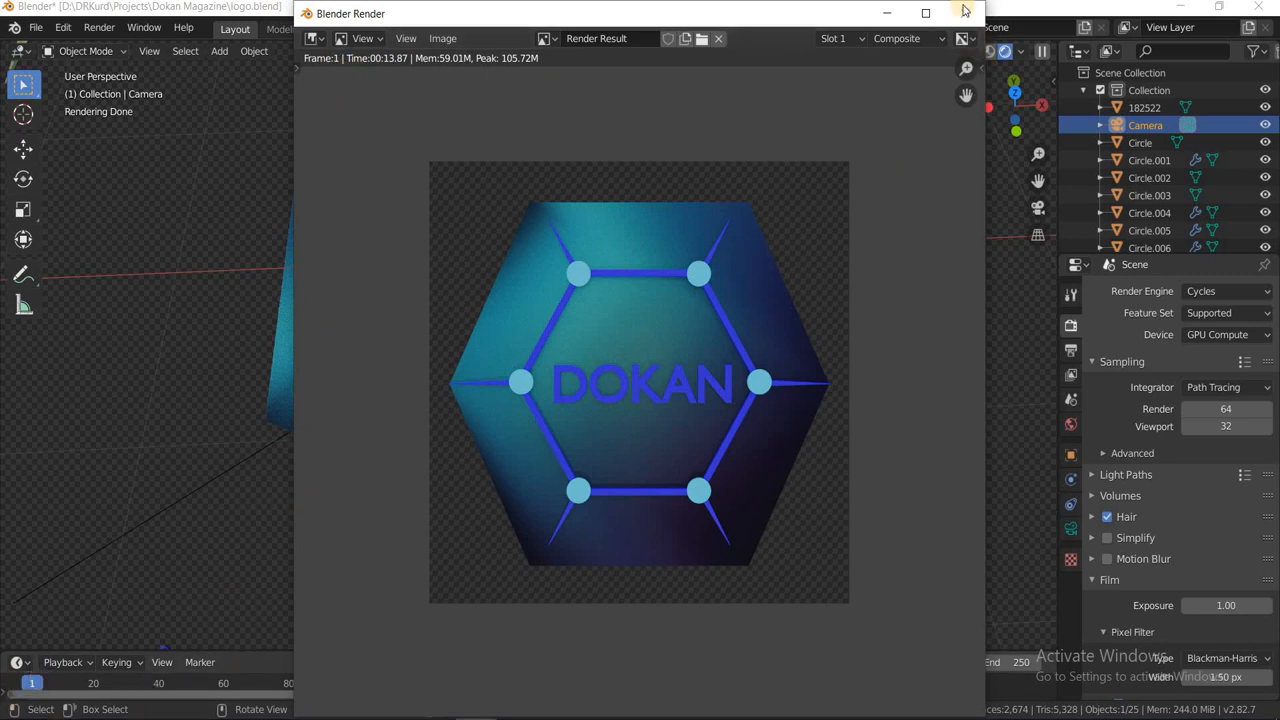
click(964, 14)
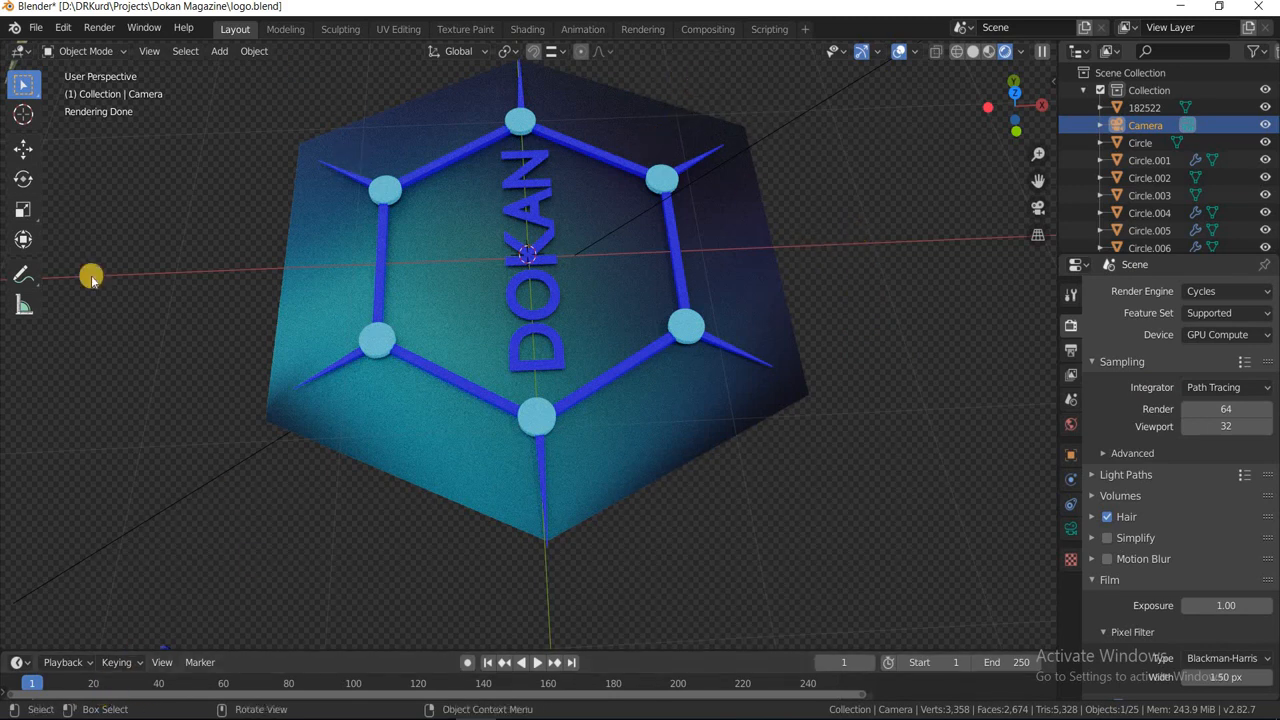
Step: Switch to File Explorer and open folder 2 of the Blender course inside the Projects folder
click(104, 718)
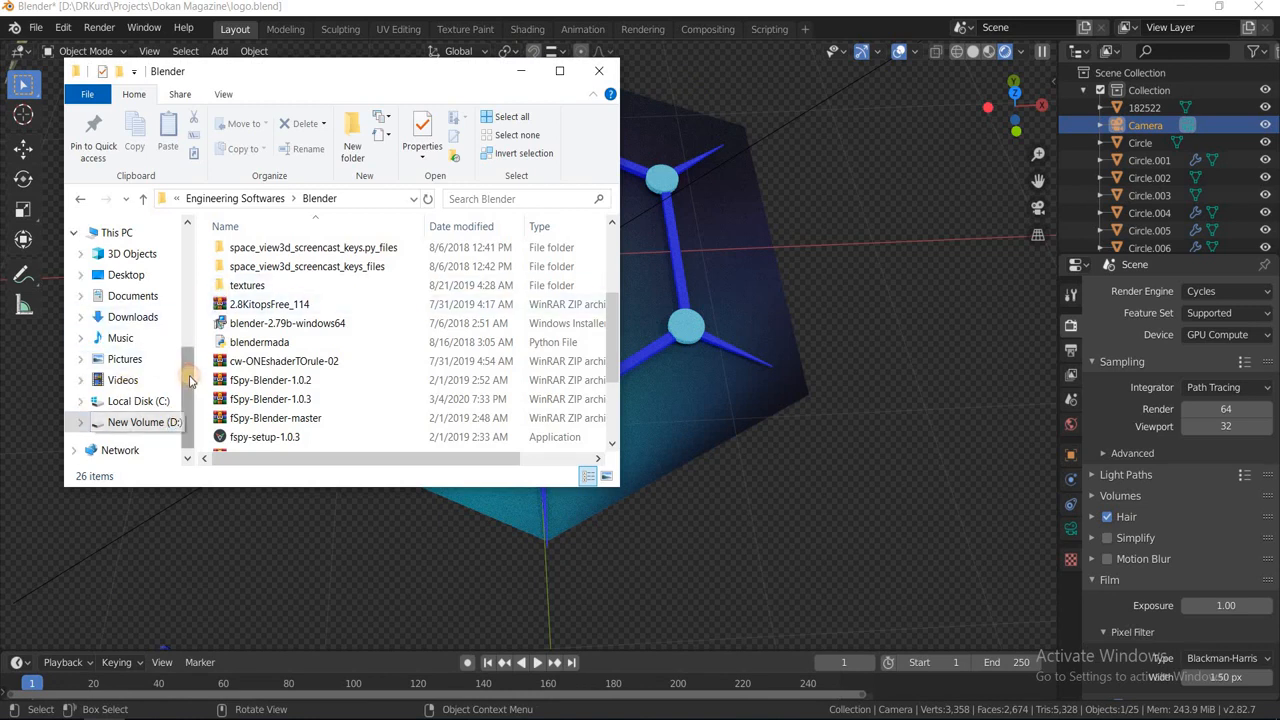
drag(186, 395, 157, 286)
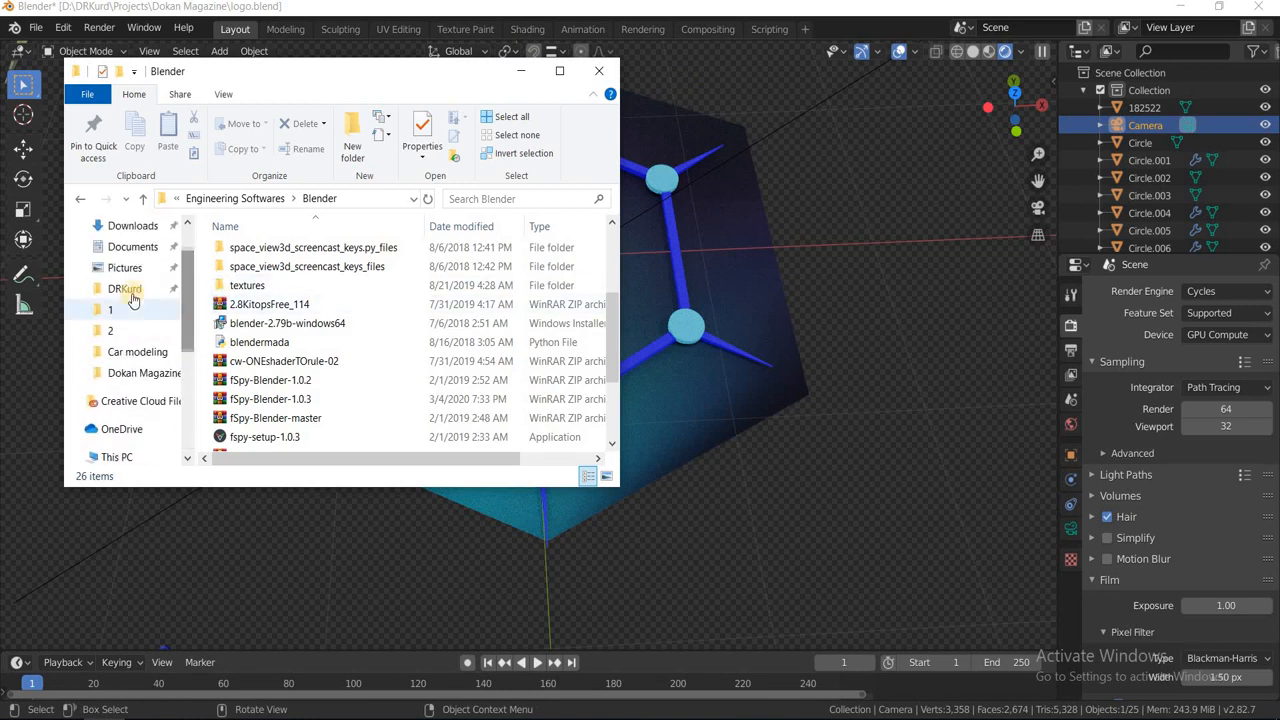
click(160, 291)
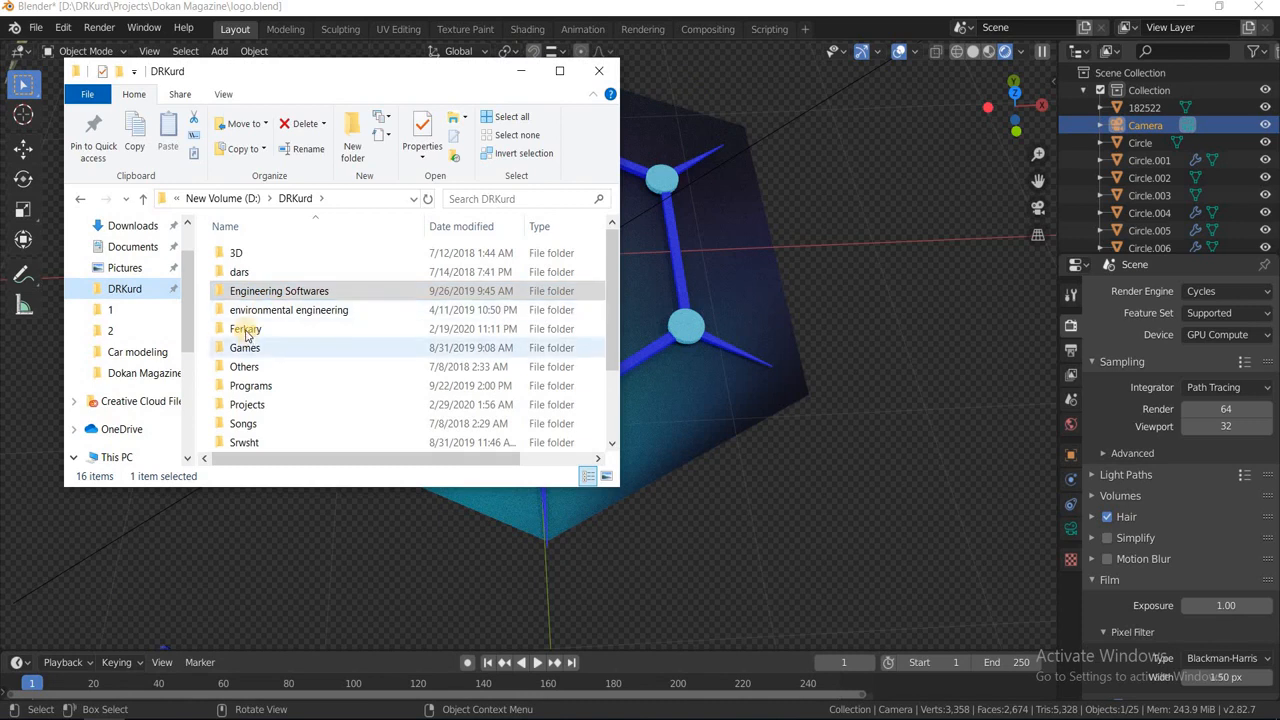
double_click(246, 404)
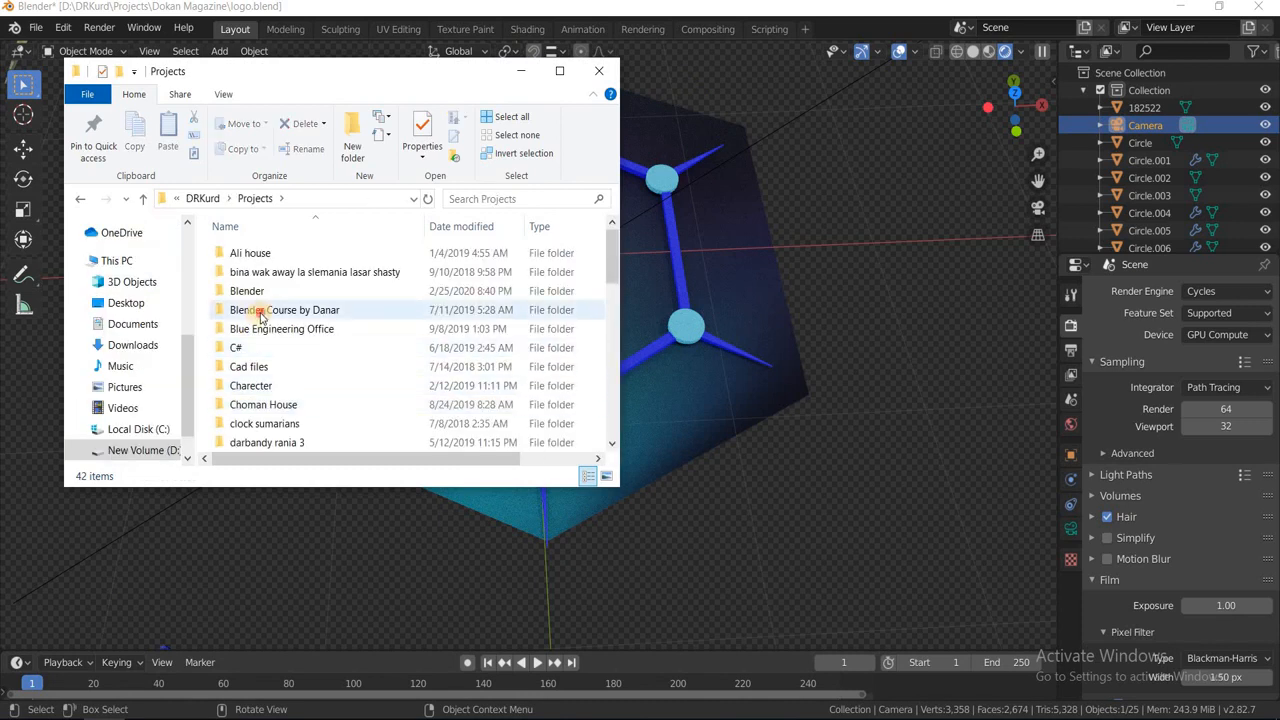
double_click(257, 310)
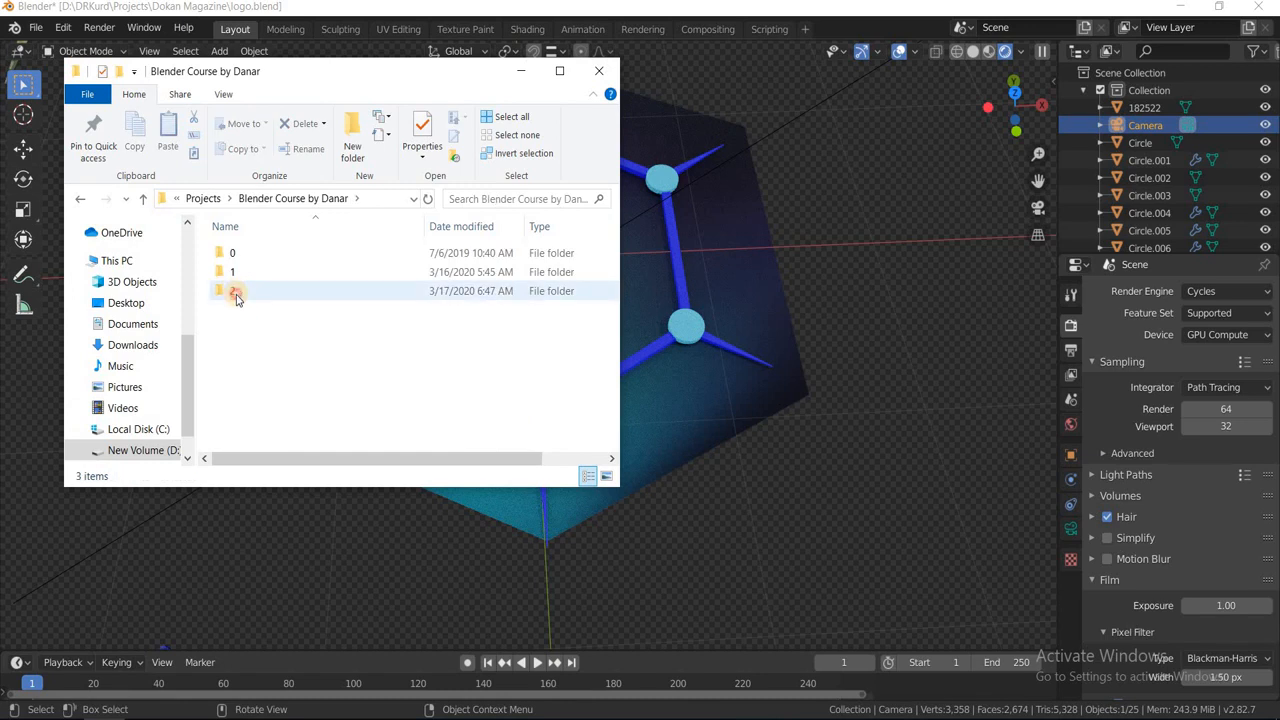
double_click(237, 292)
Step: View the image denoise picture and compare it with the image no denoise picture in Photos
scroll(309, 349, down, 5)
click(463, 410)
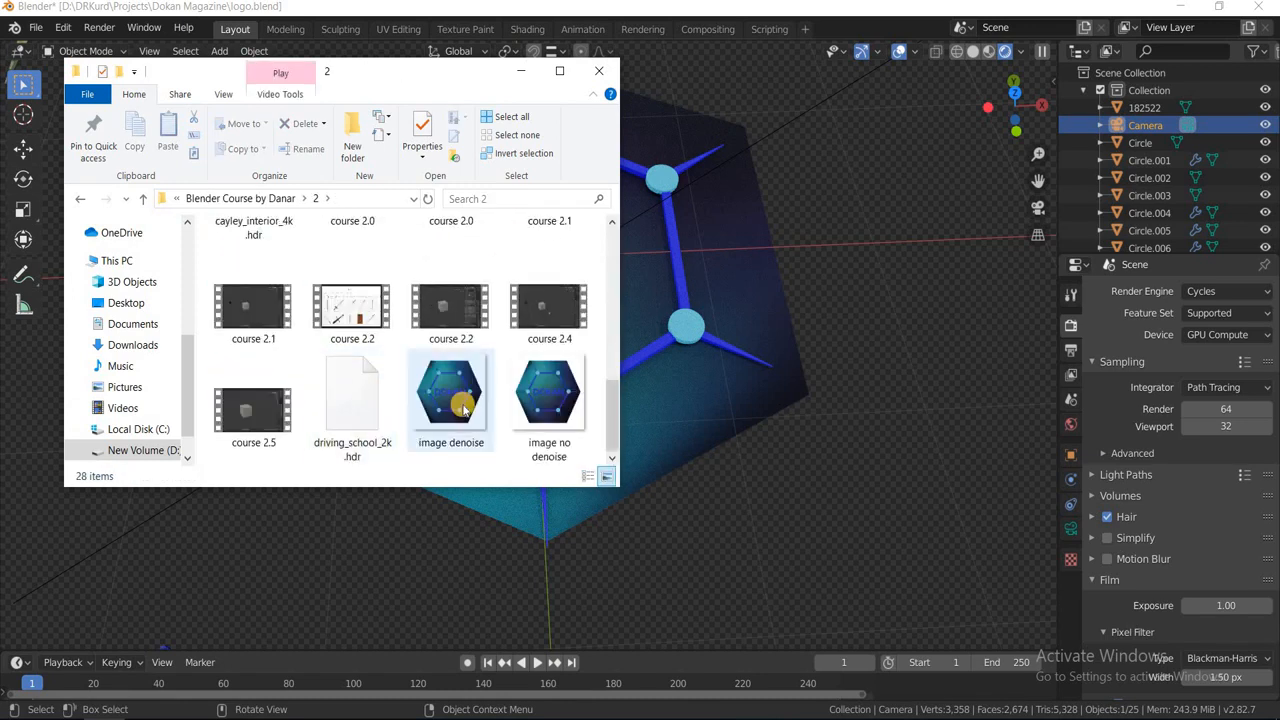
double_click(463, 410)
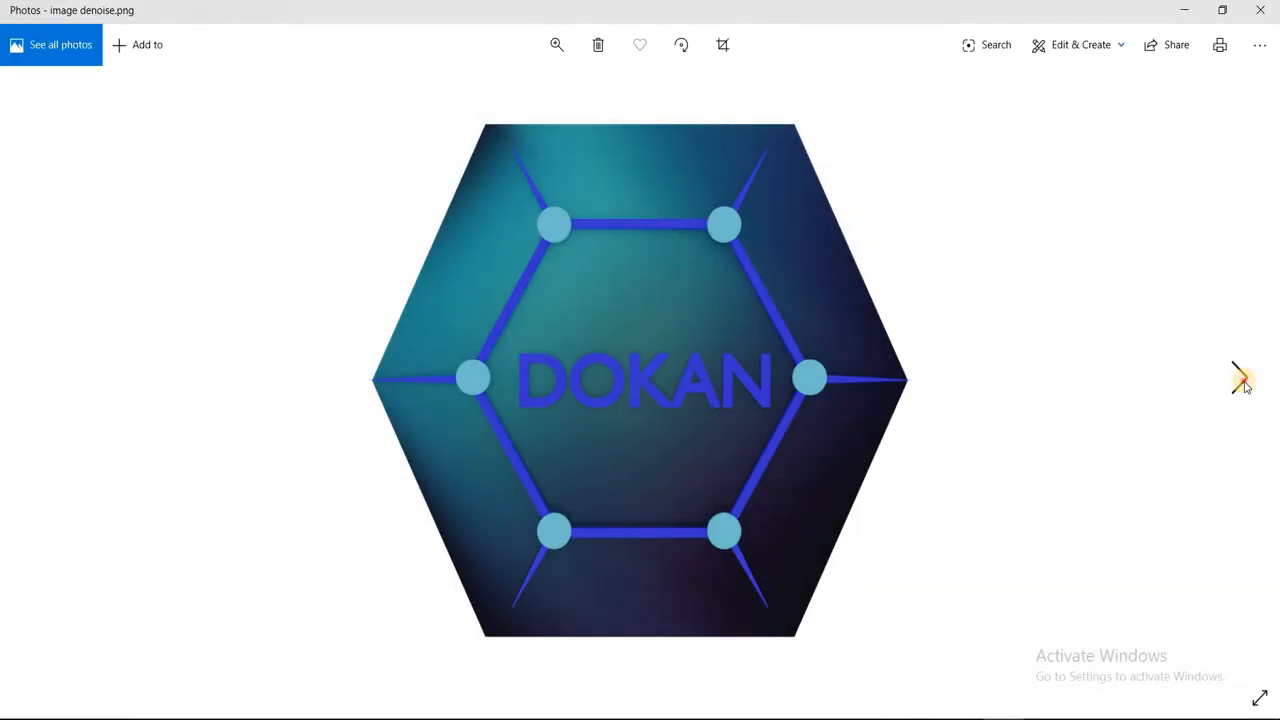
click(1242, 384)
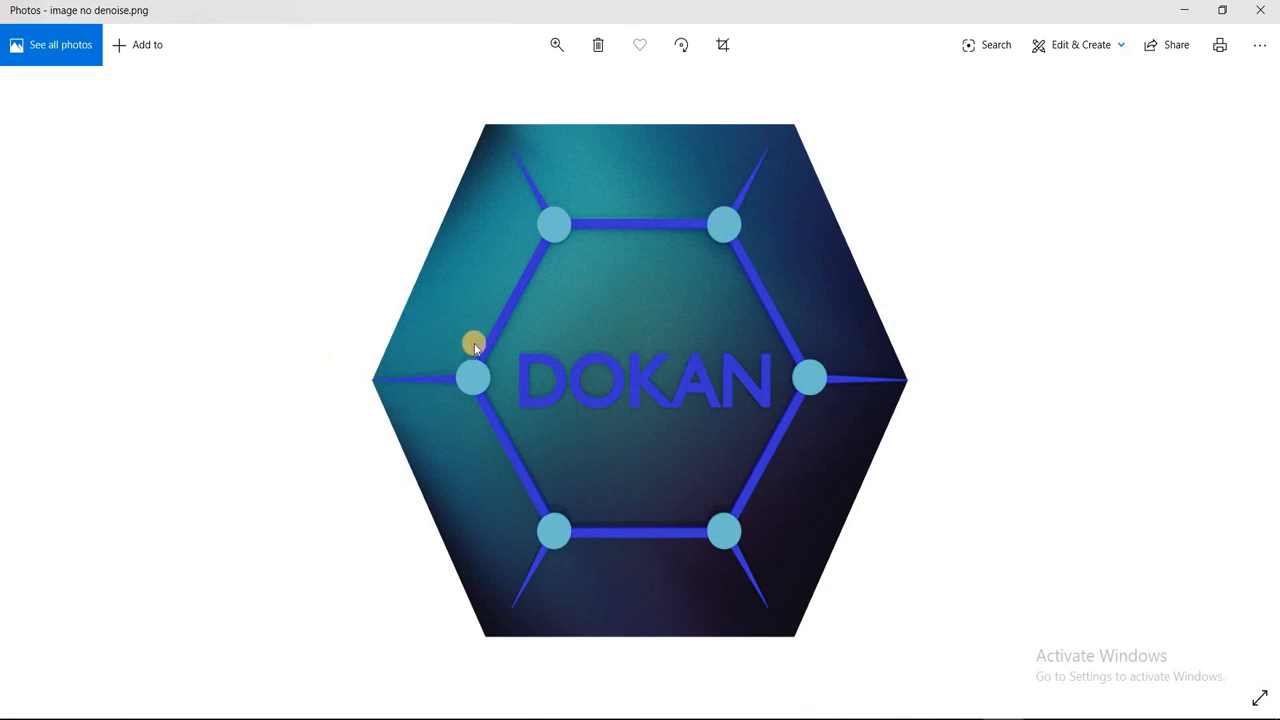
Step: Compare the image denoise and image no denoise pictures again, closing Photos and File Explorer to return to Blender
click(40, 377)
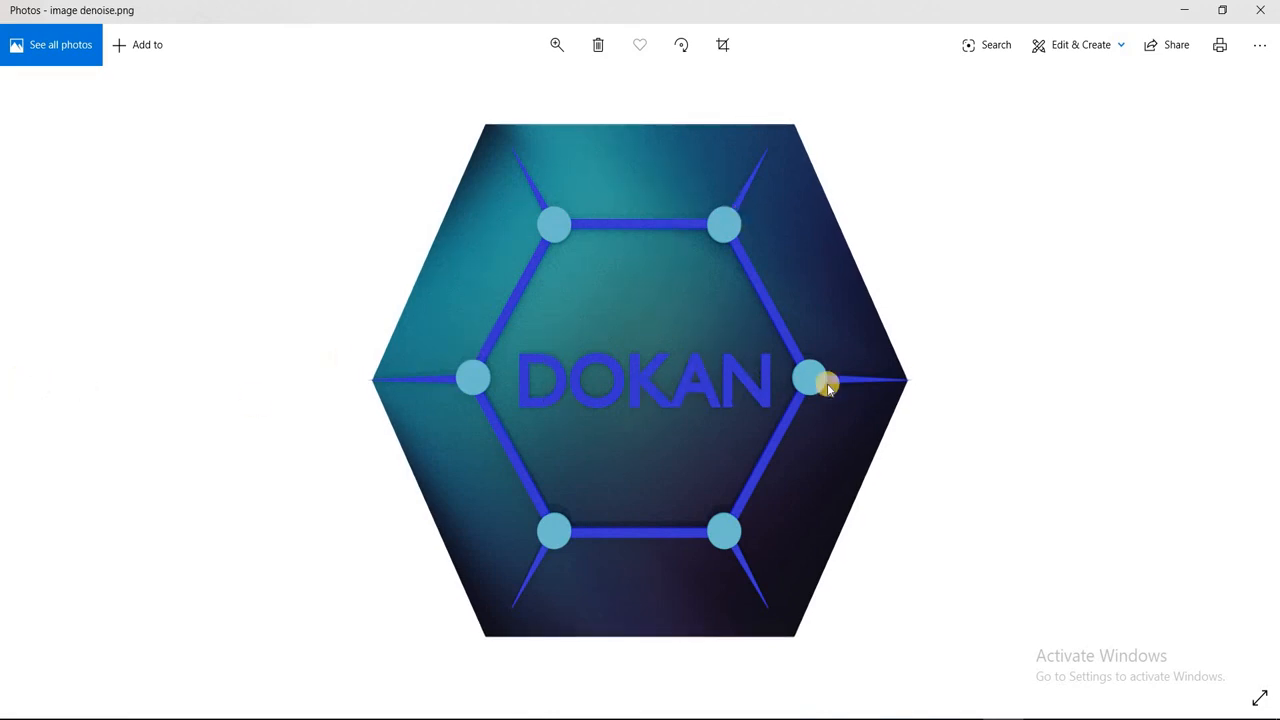
click(1241, 376)
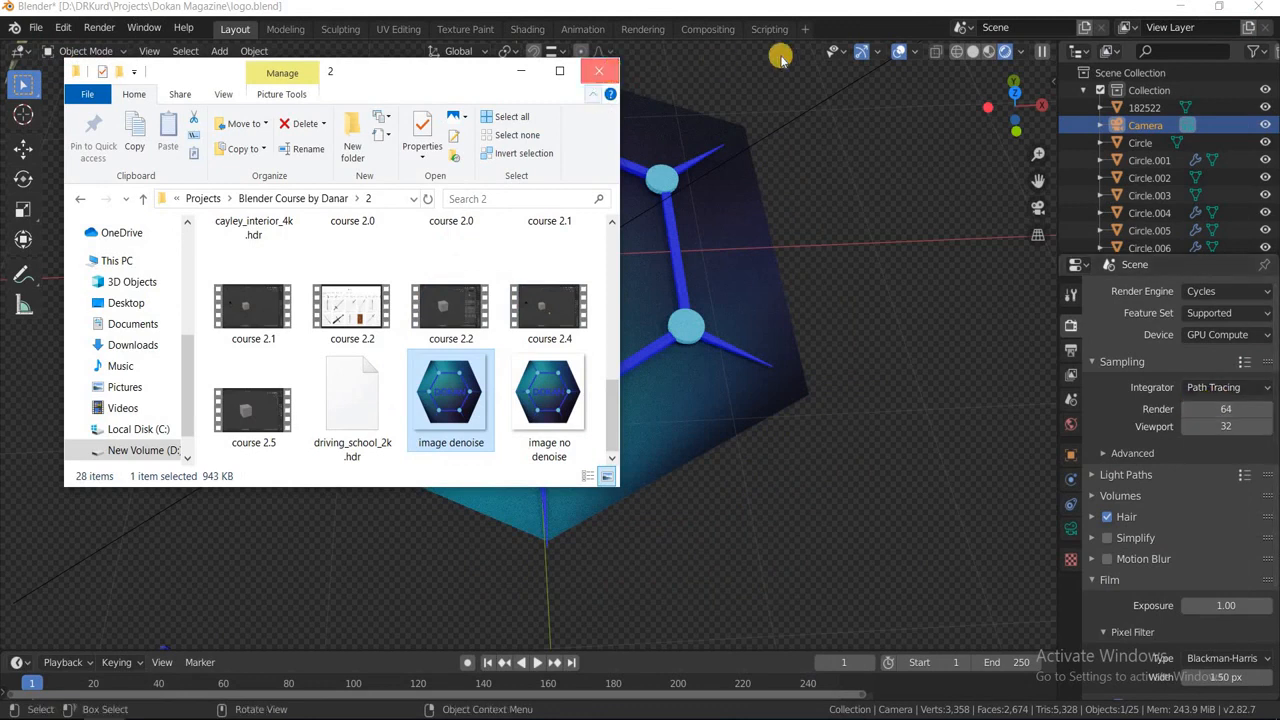
click(598, 71)
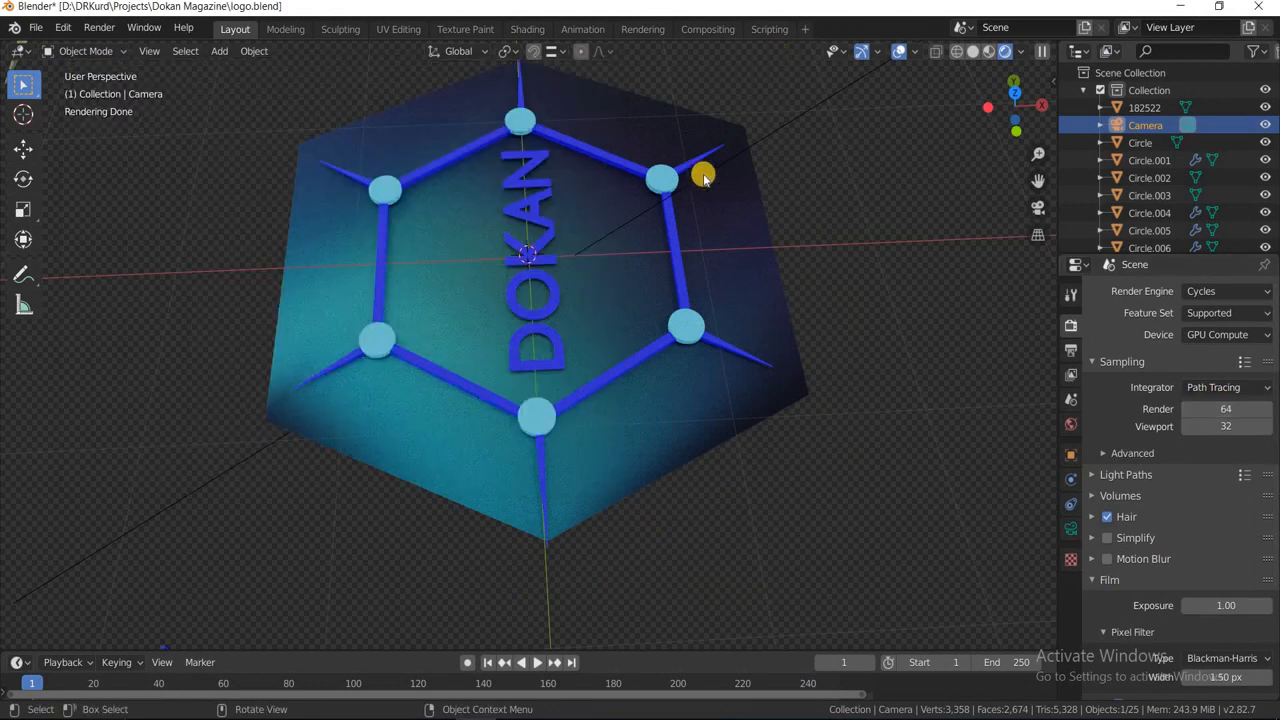
Step: Open the Compositing workspace and add a Denoise filter node between the Render Layers and Composite nodes
click(707, 29)
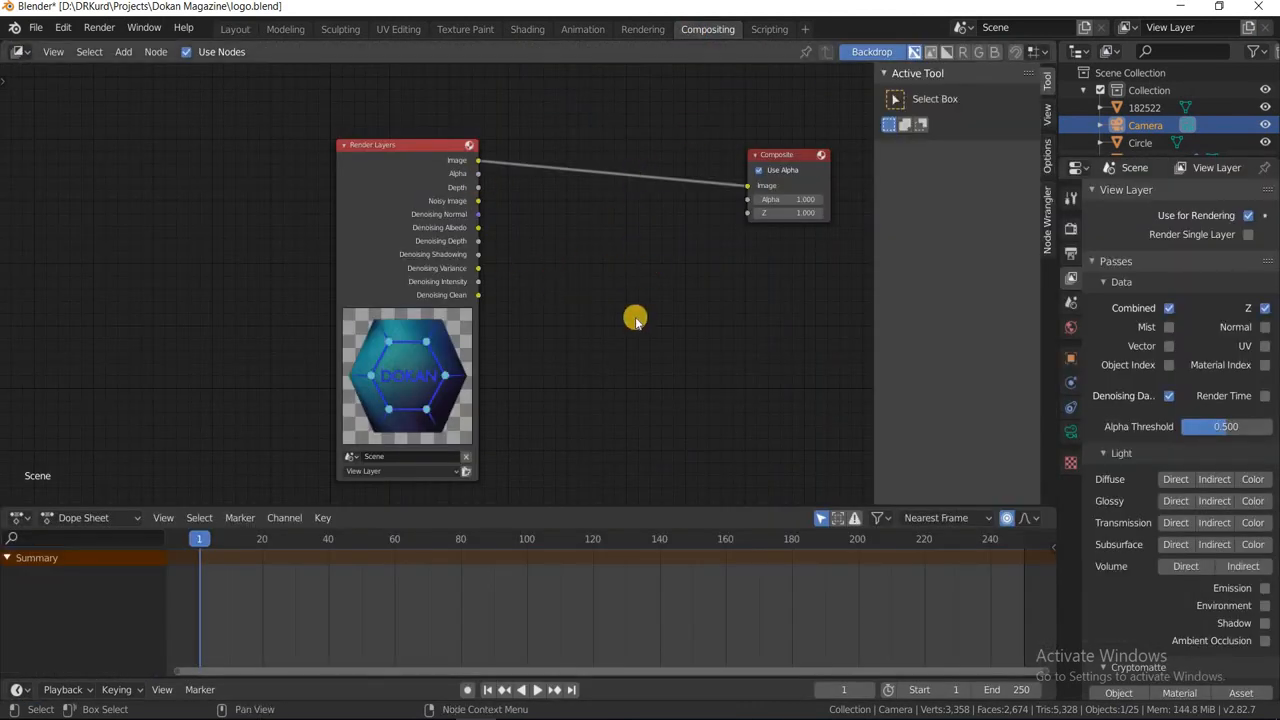
key(shift+a)
mouse_move(634, 320)
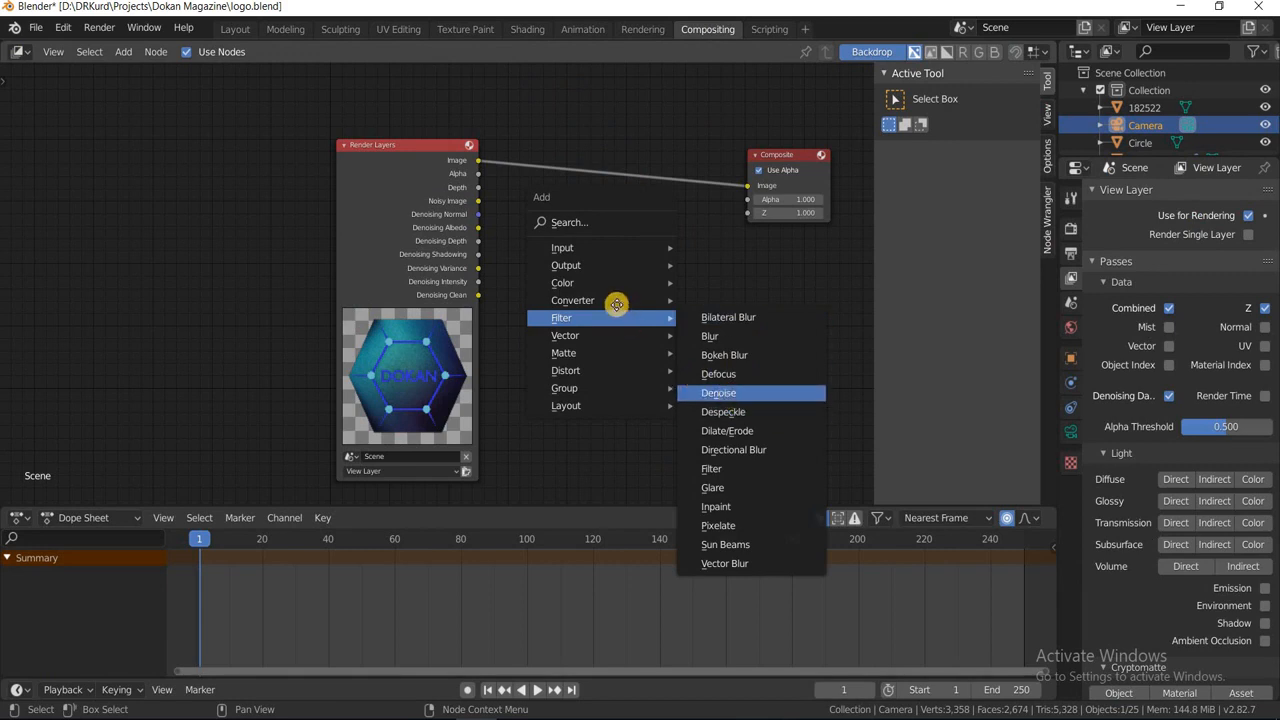
click(718, 392)
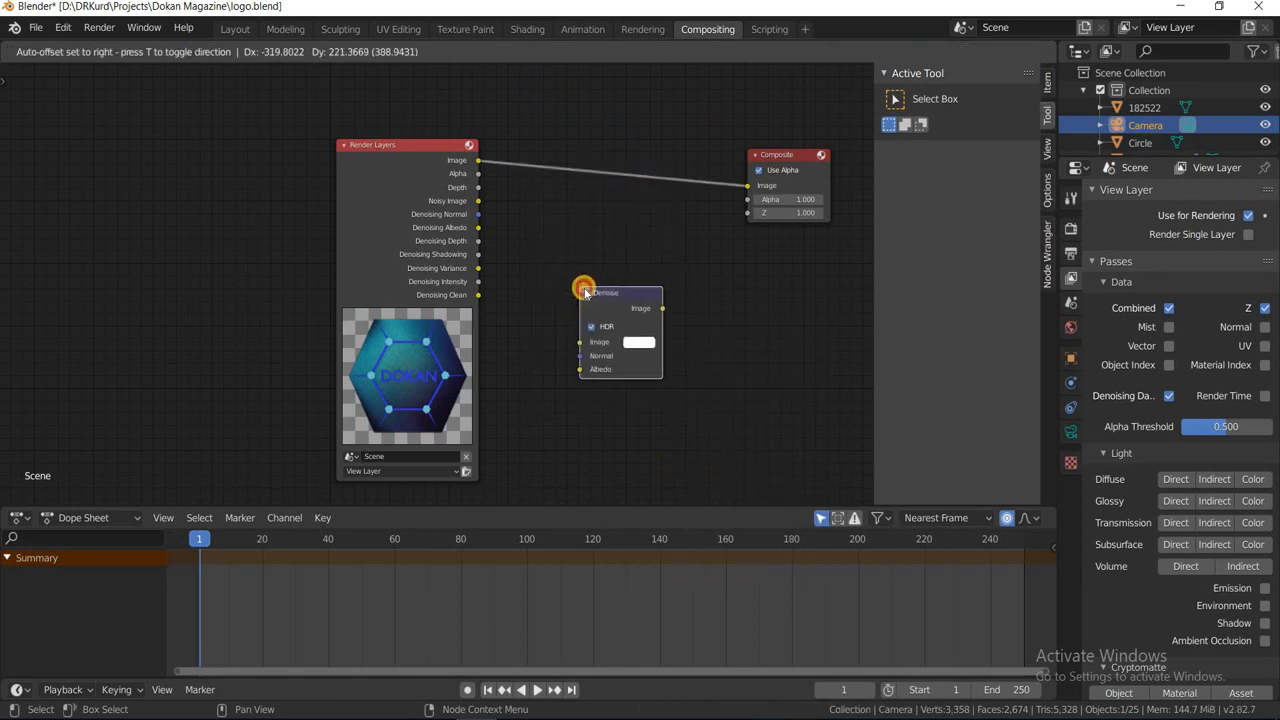
click(585, 292)
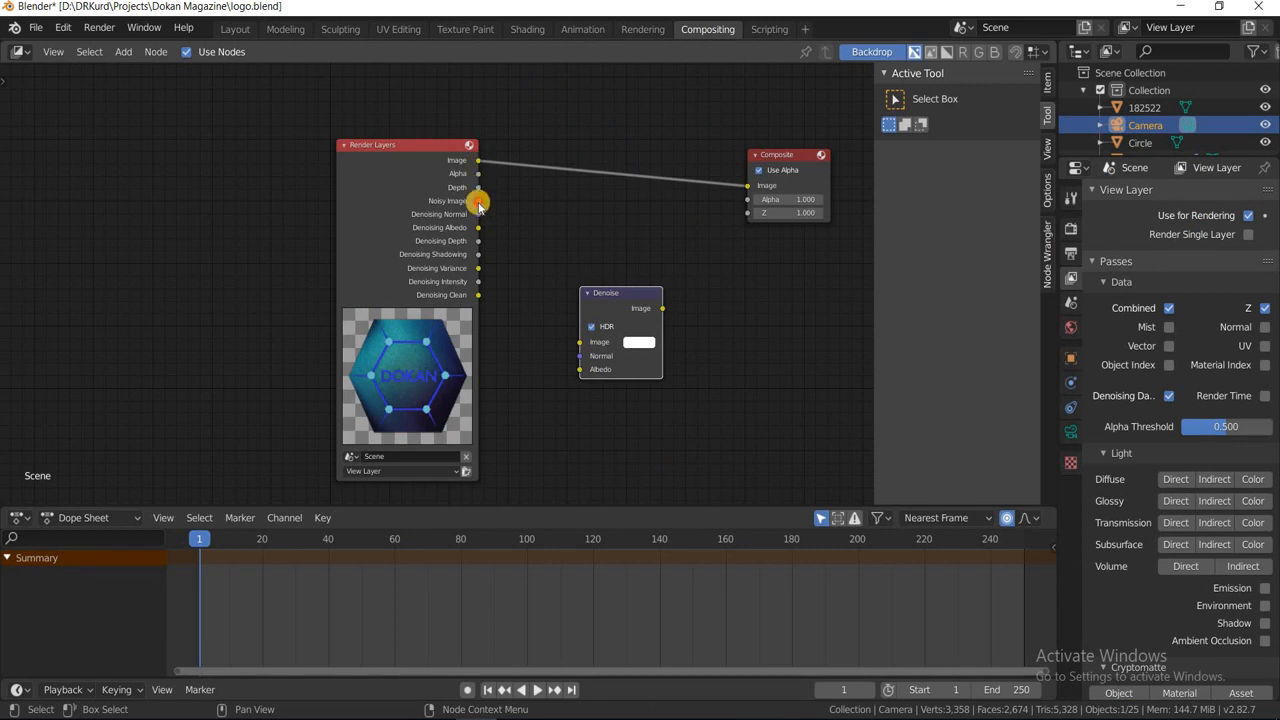
Step: Link Noisy Image, Denoising Normal and Denoising Albedo to the Denoise node's Image, Normal and Albedo inputs, and its output to the Composite Image input
drag(478, 201, 577, 342)
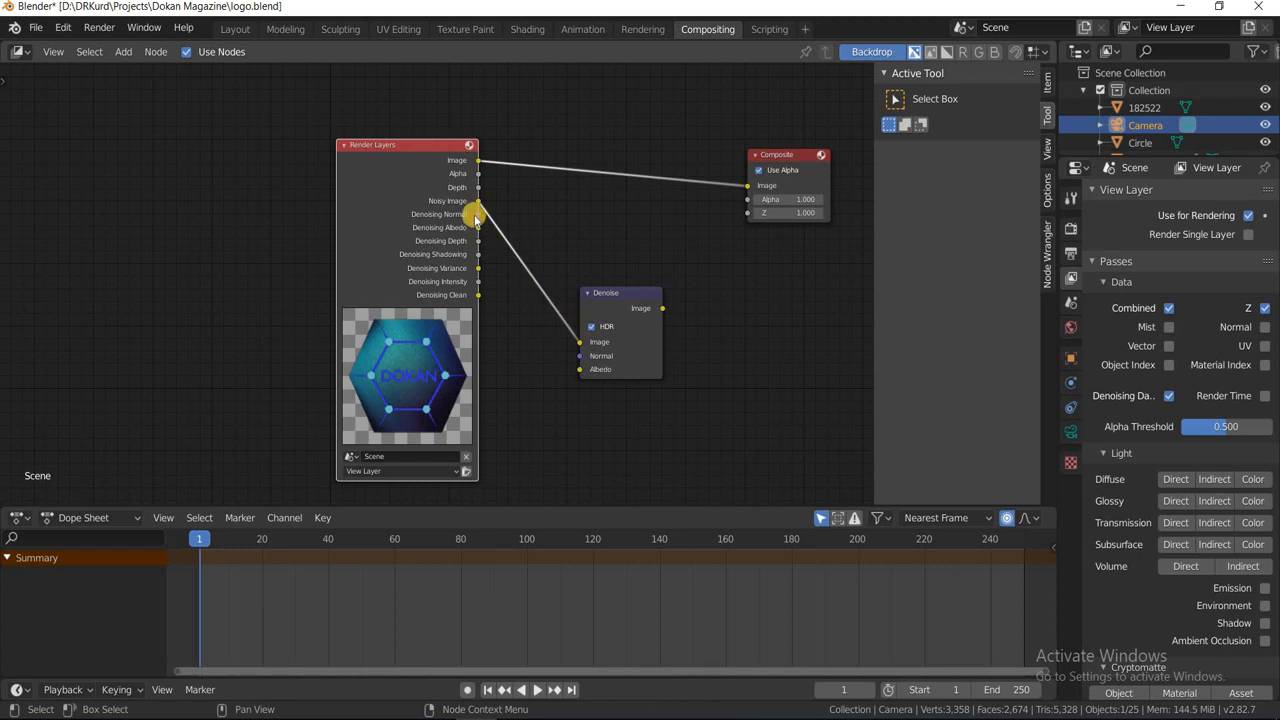
drag(478, 214, 579, 355)
drag(478, 227, 580, 371)
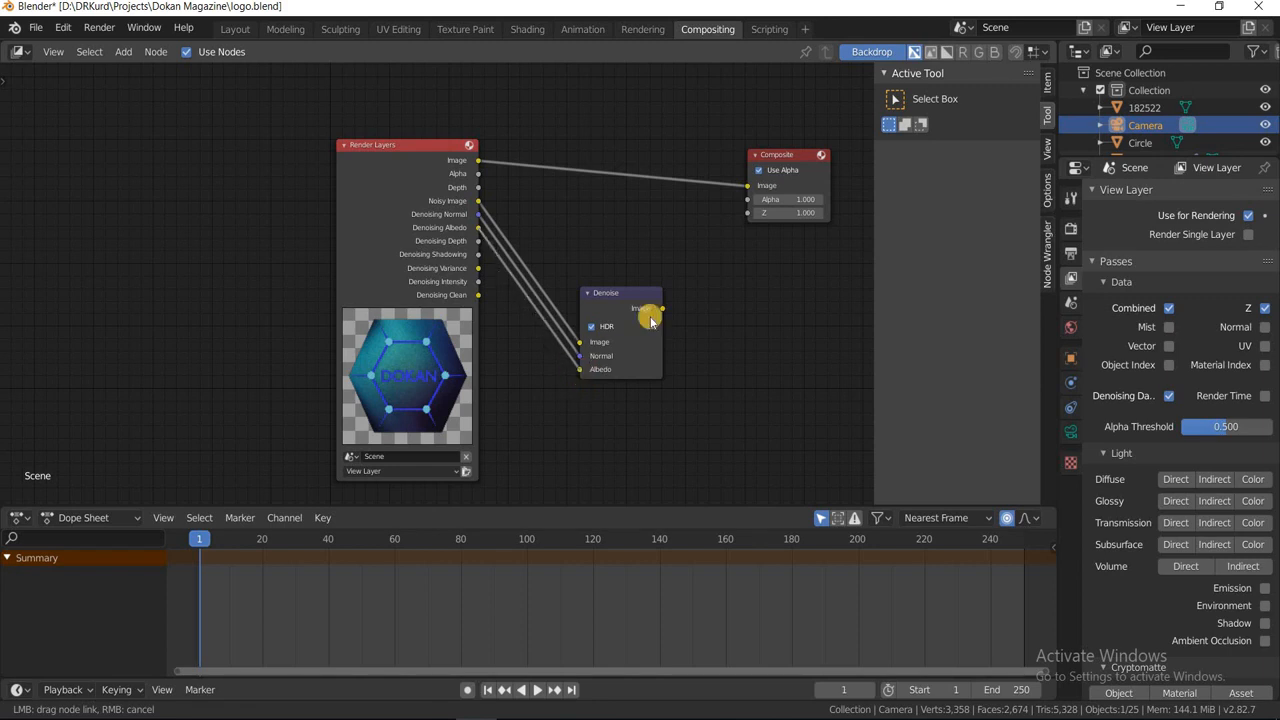
drag(670, 304, 747, 186)
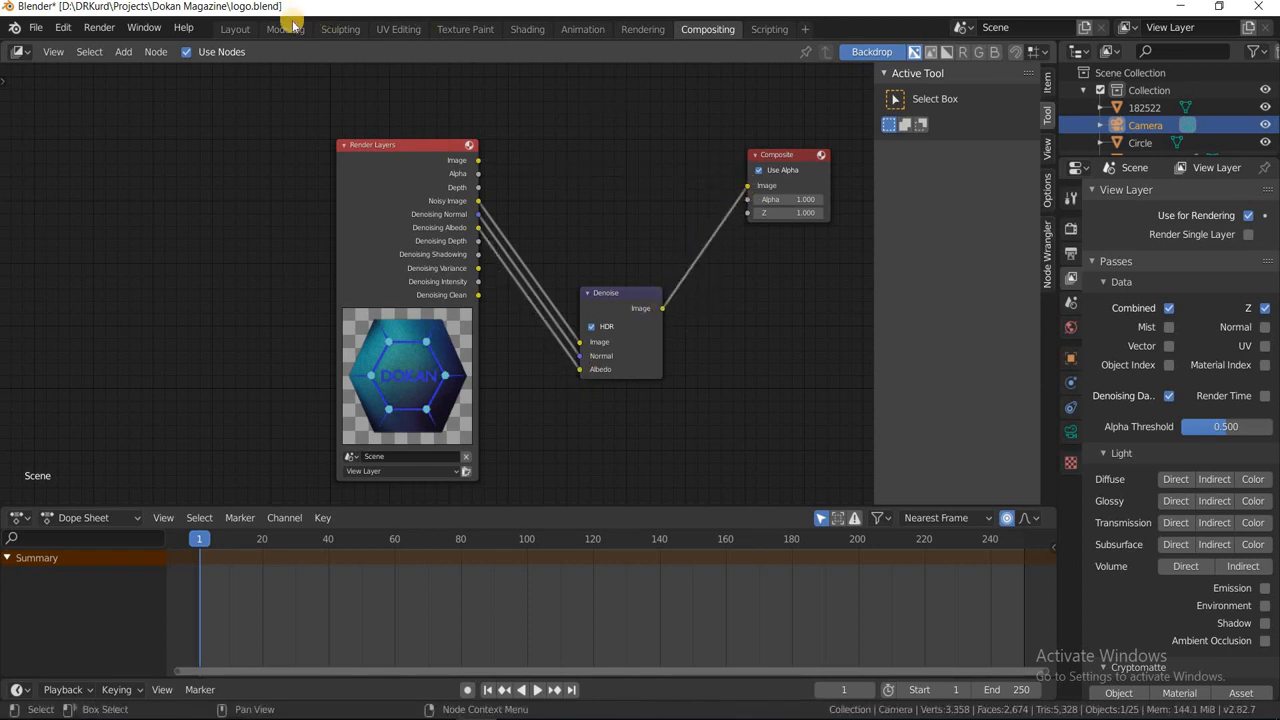
Step: Return to the Layout workspace, render the logo image with the Denoise node connected and inspect the result
click(236, 29)
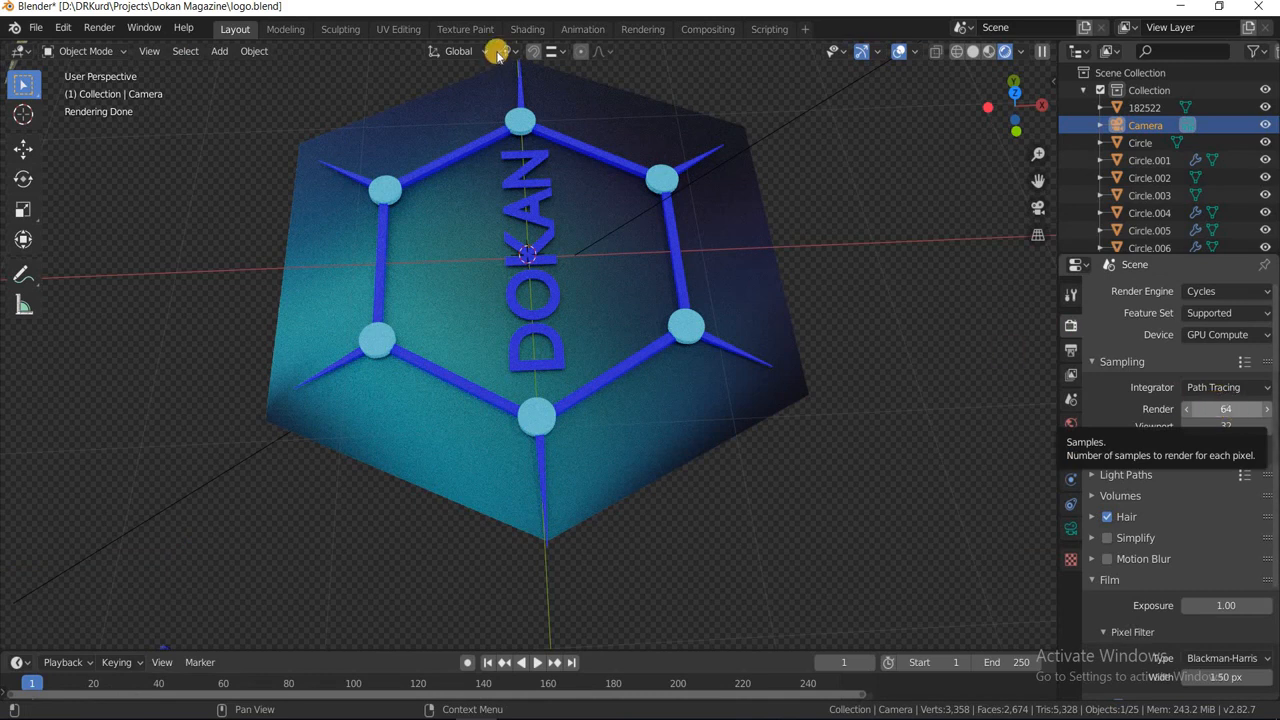
click(99, 27)
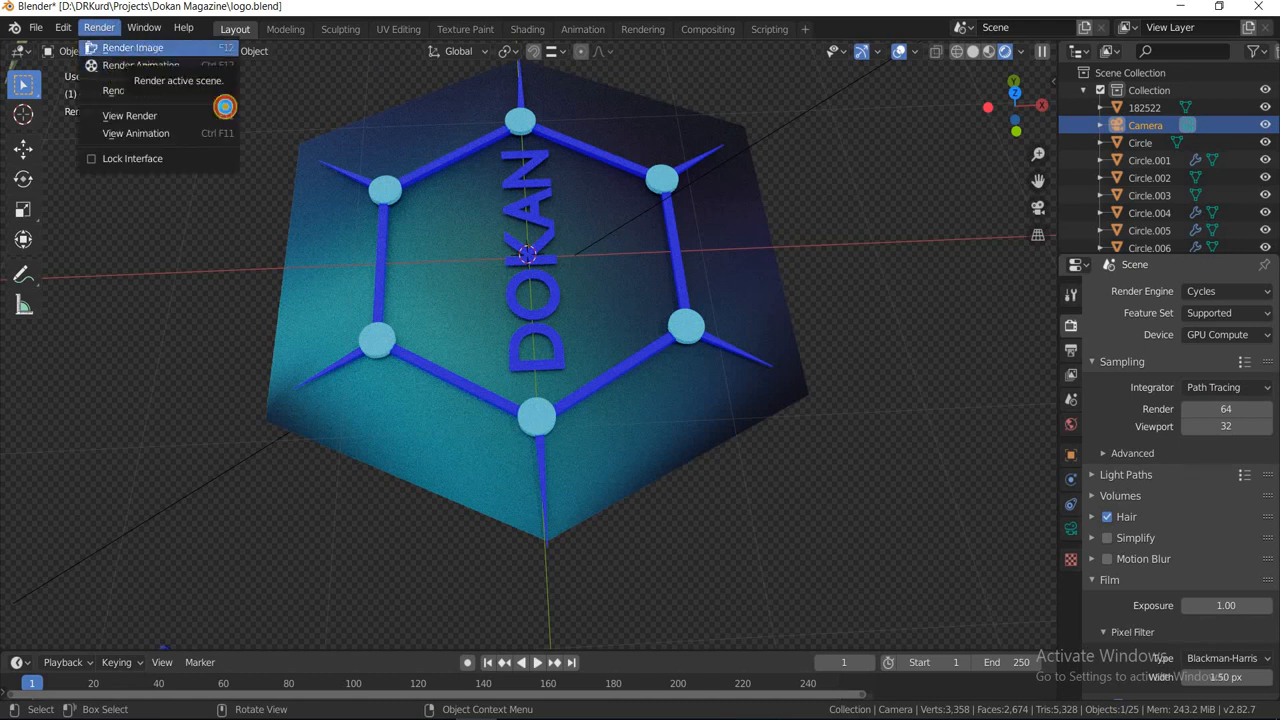
click(145, 52)
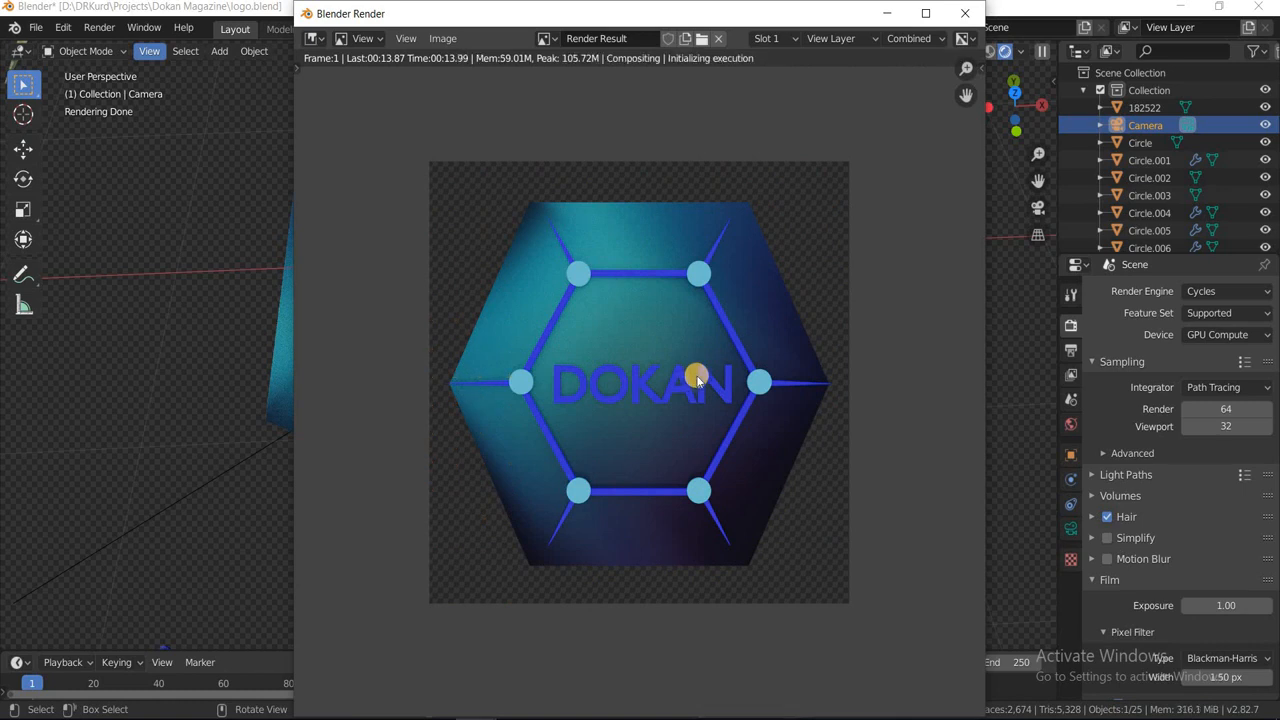
scroll(667, 381, up, 2)
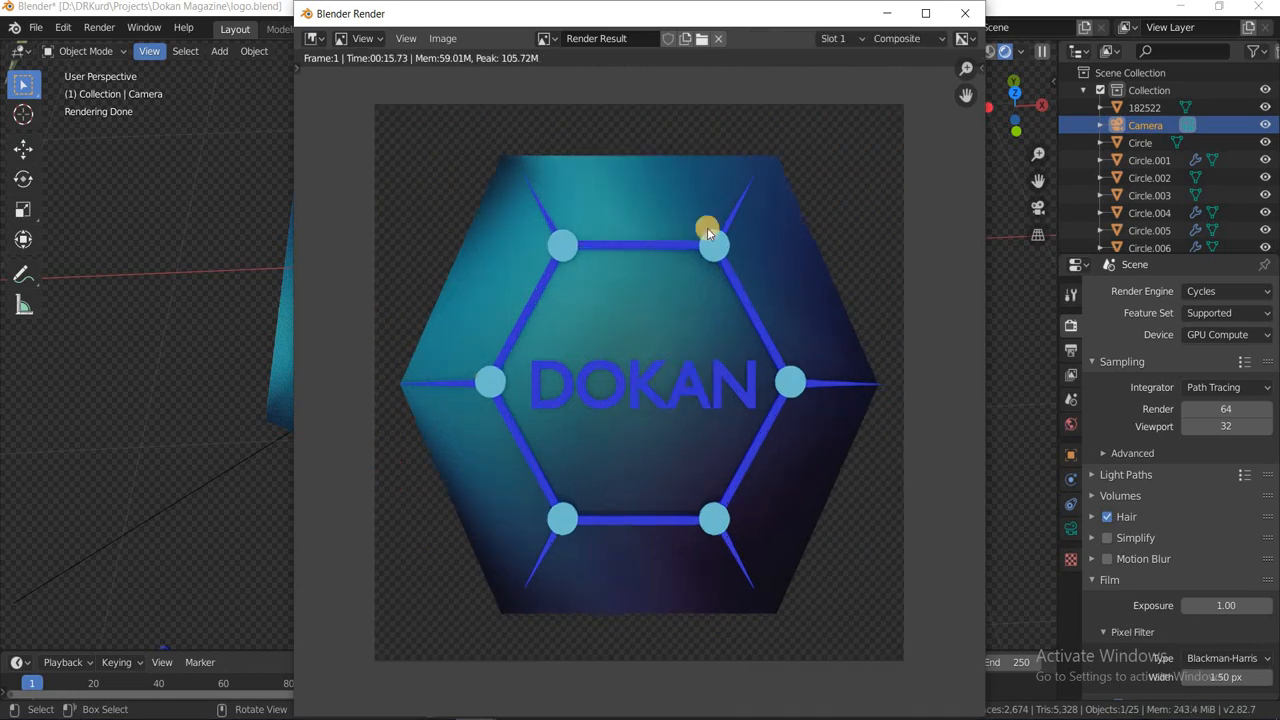
scroll(577, 319, down, 1)
Step: Save the denoised render as image denoise1.png in folder 2 and close the render window
click(441, 38)
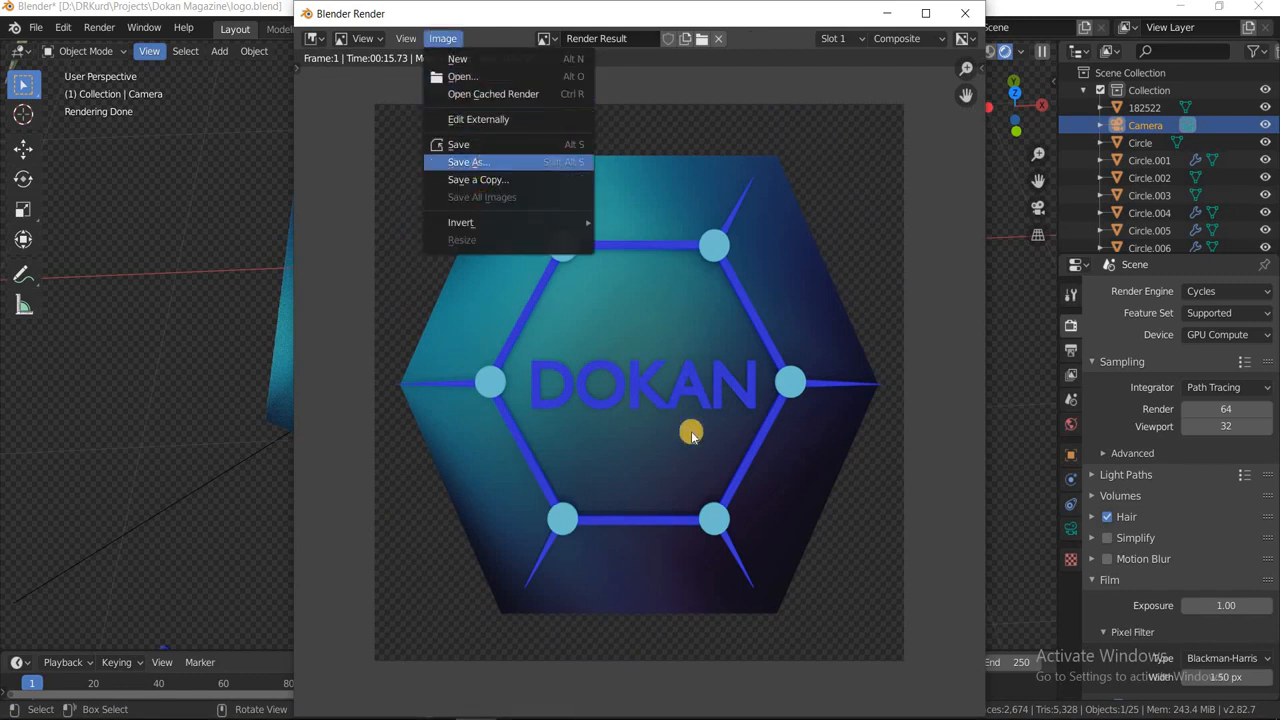
scroll(603, 522, down, 10)
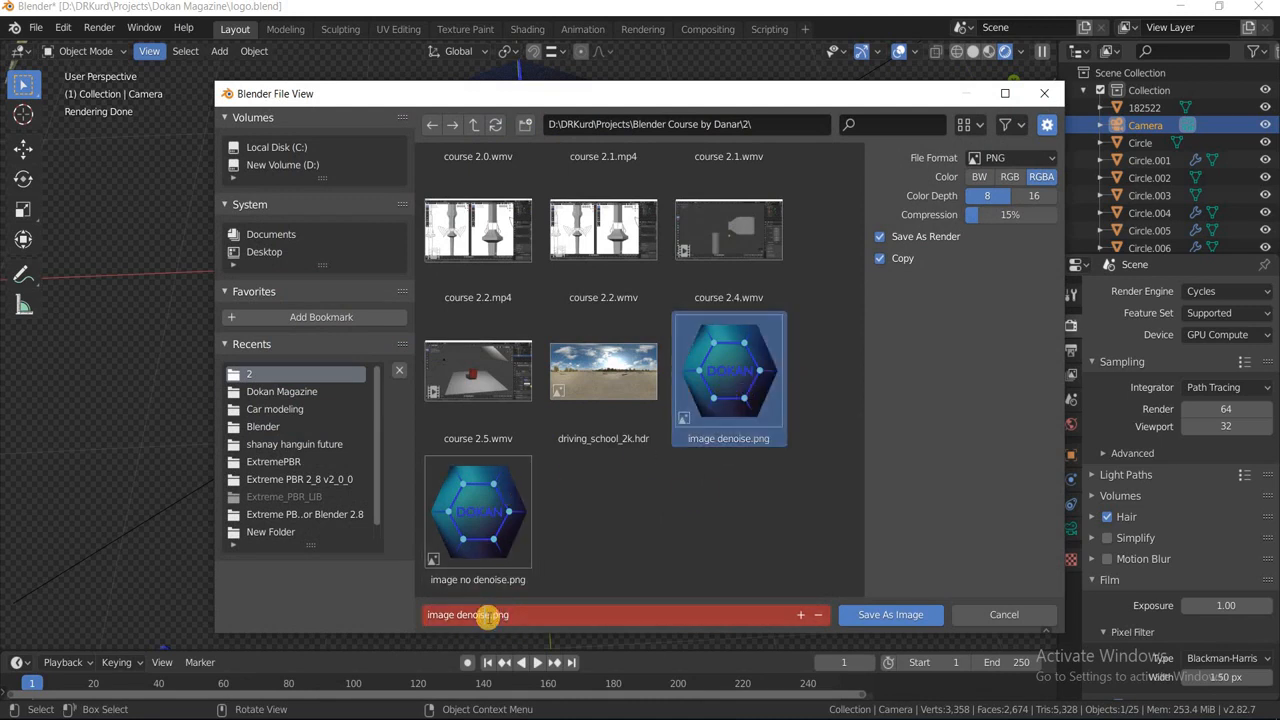
click(489, 614)
text(1)
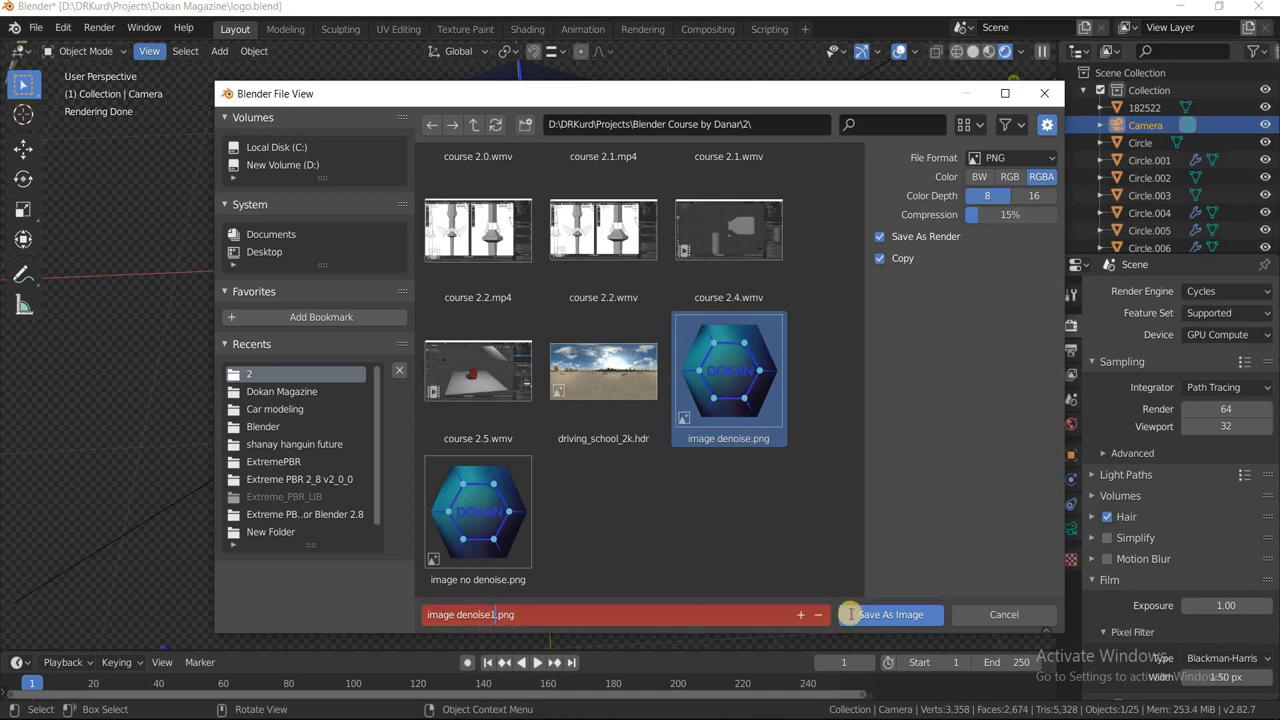
click(909, 614)
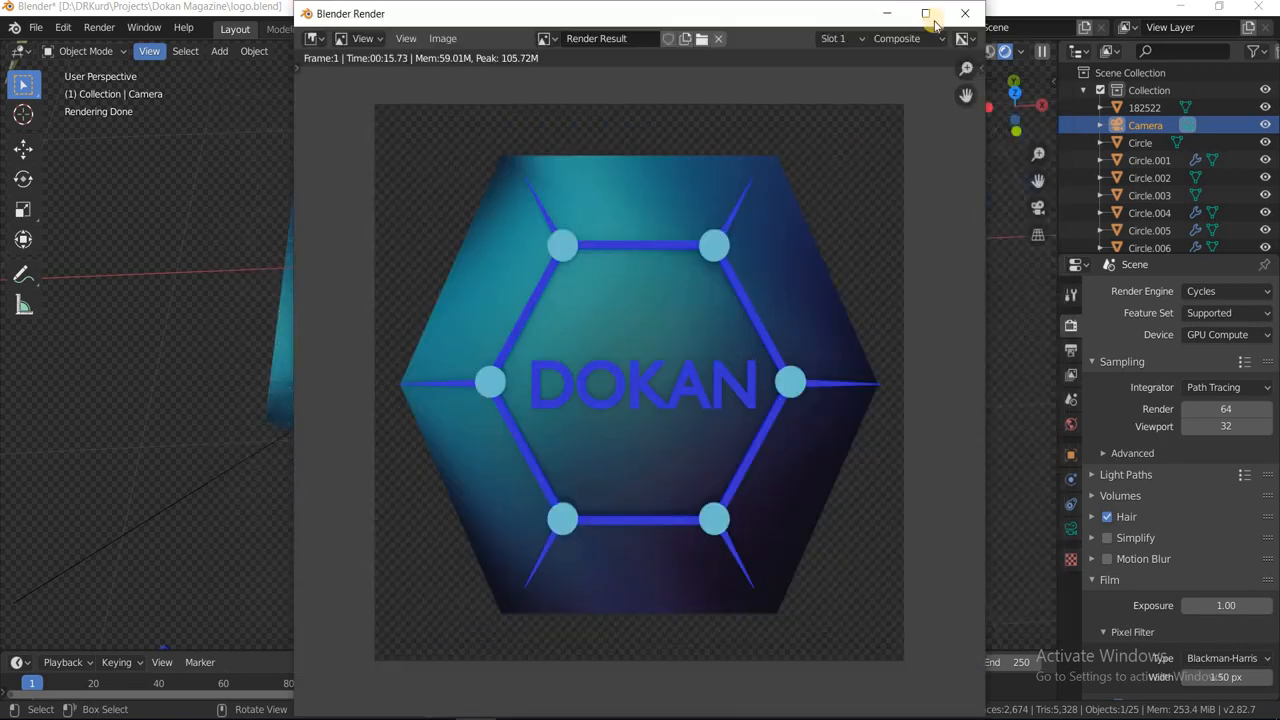
click(964, 13)
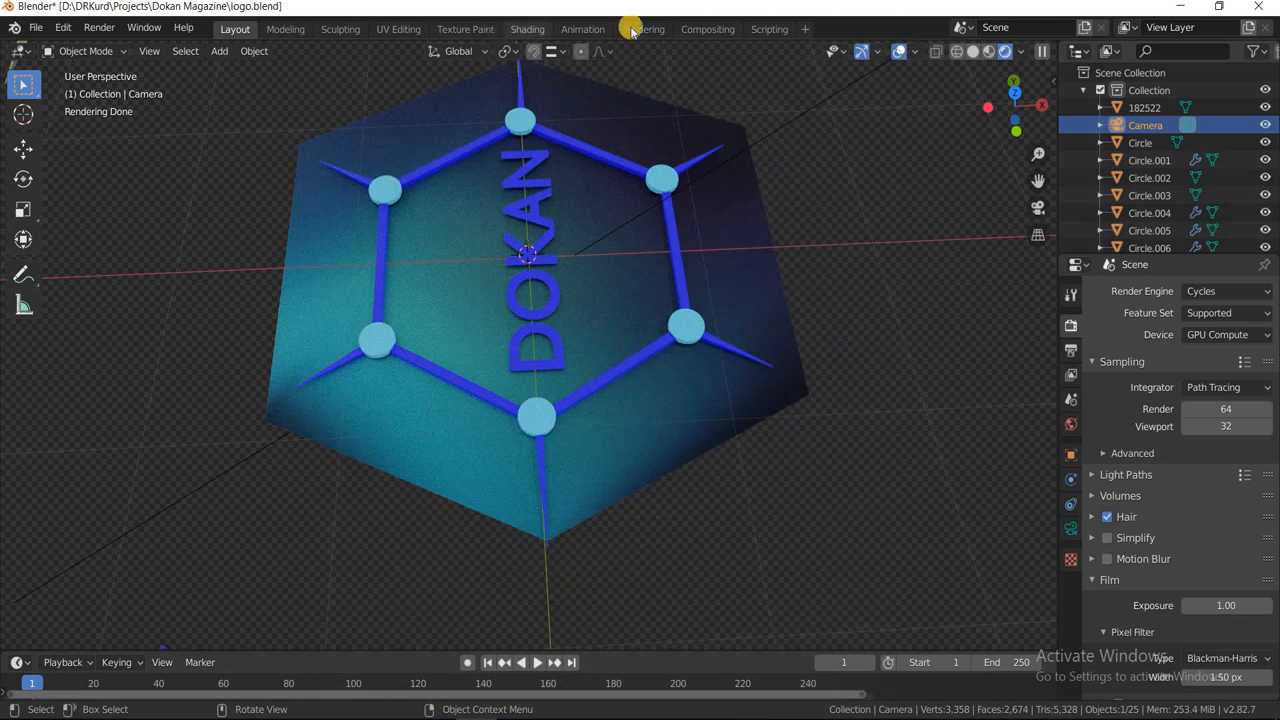
Step: Delete the Denoise node from the compositor and link the Render Layers Image output directly to the Composite Image input
click(706, 30)
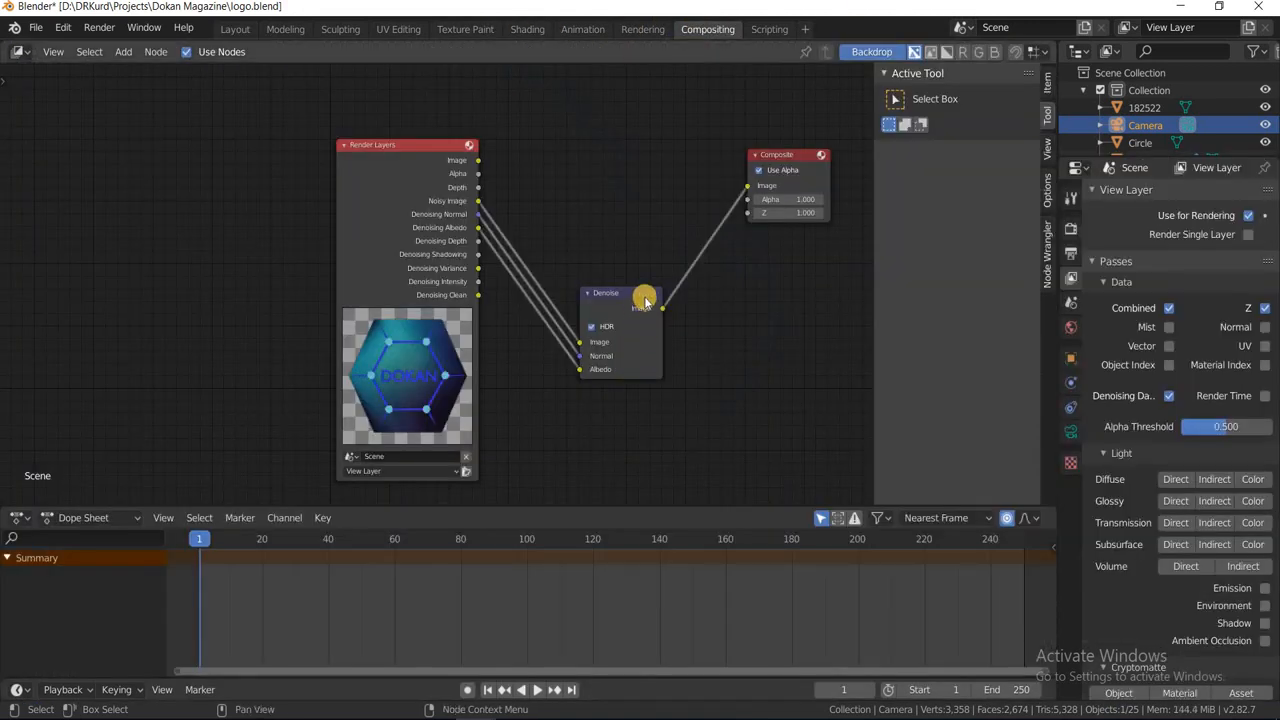
click(646, 300)
key(x)
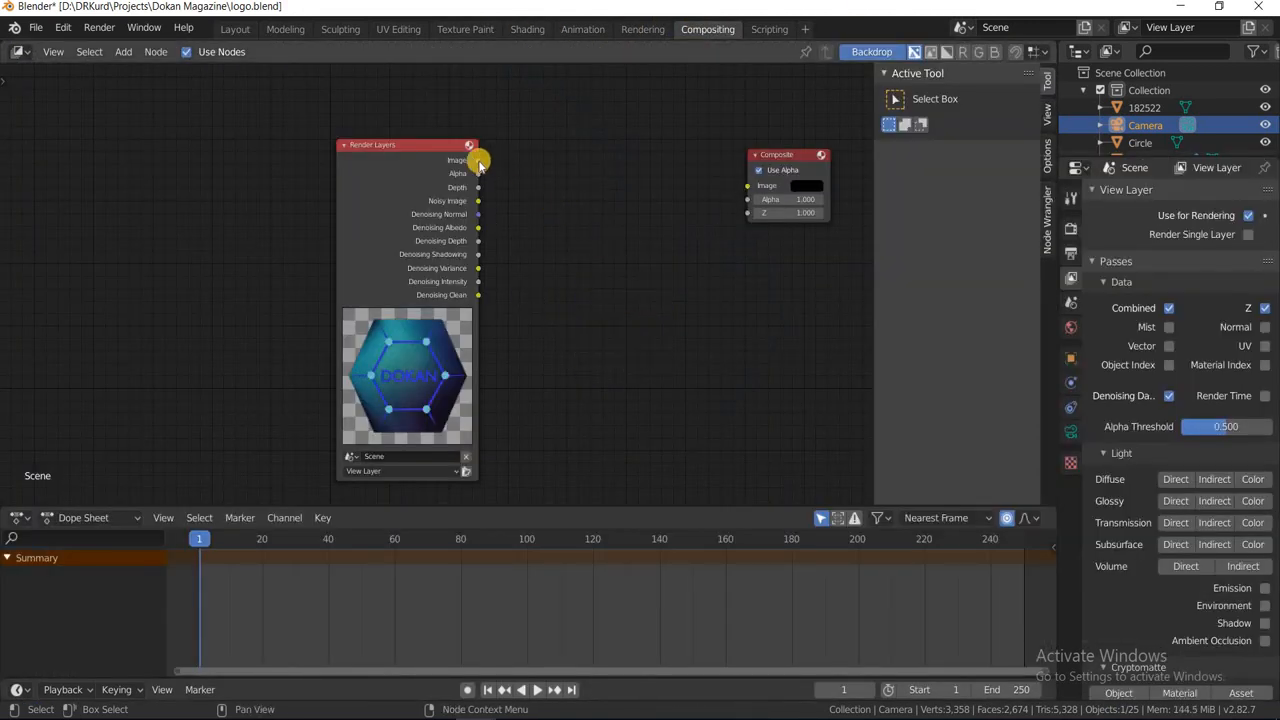
drag(733, 172, 743, 191)
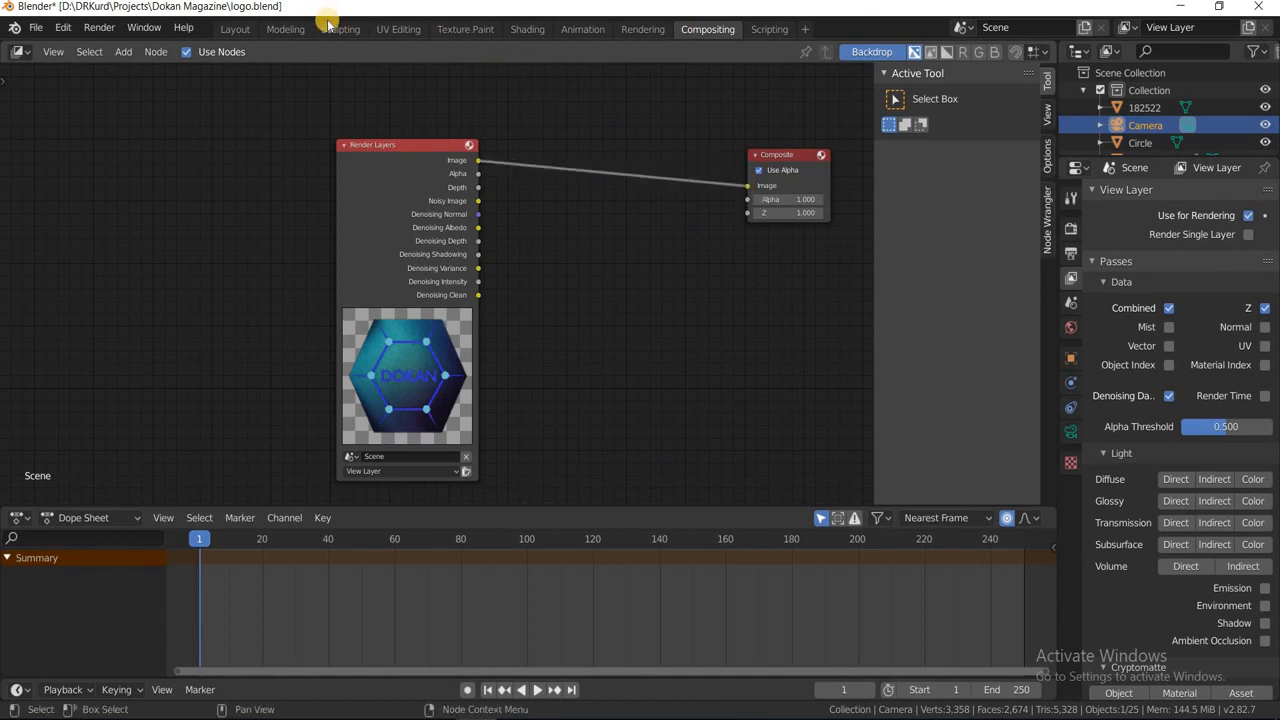
Step: Return to the Layout workspace and render the logo image without the Denoise node
click(235, 29)
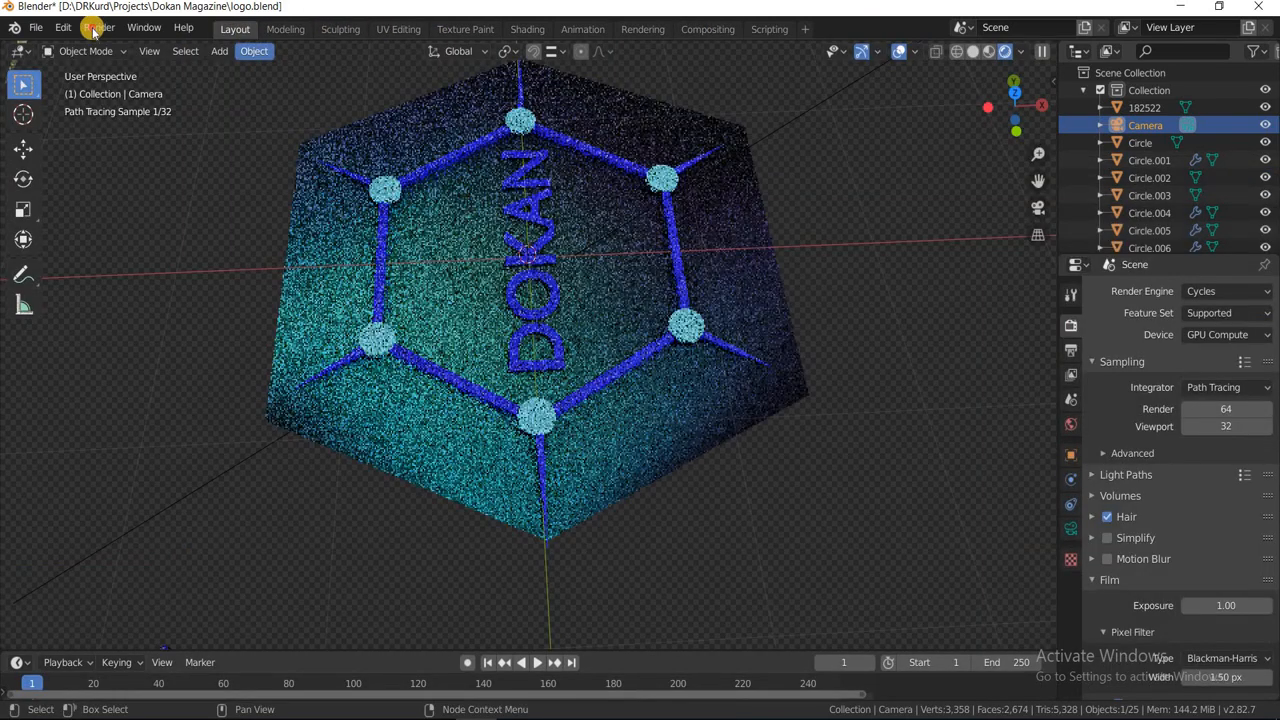
click(99, 28)
click(130, 48)
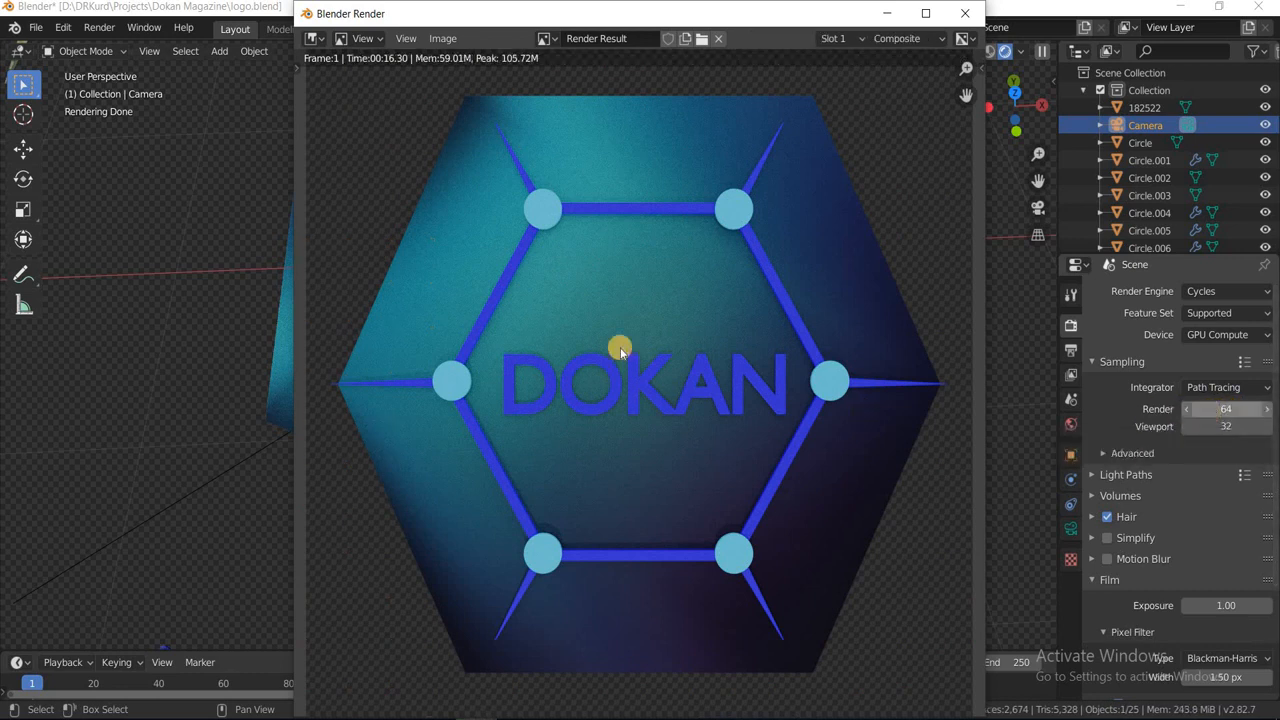
Step: Save the render without denoising as image no denoise1.png in folder 2 and close the render window
click(440, 39)
click(490, 162)
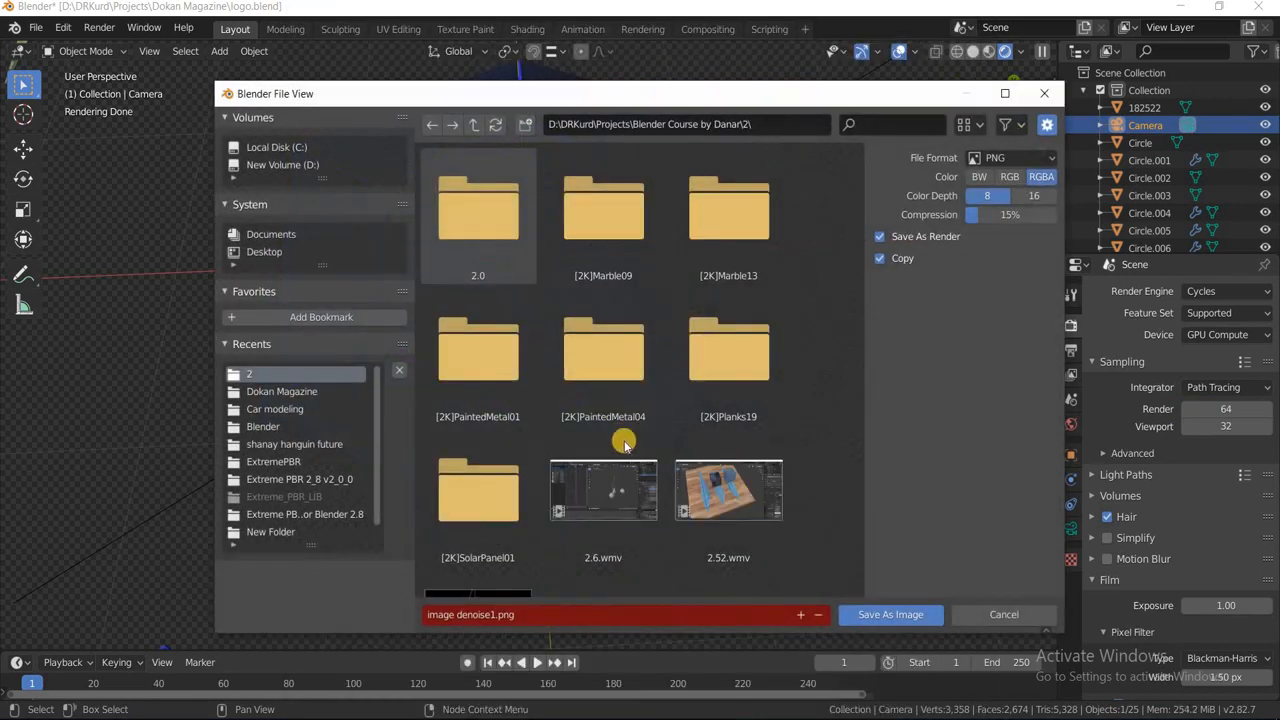
scroll(655, 410, down, 1)
scroll(620, 415, down, 5)
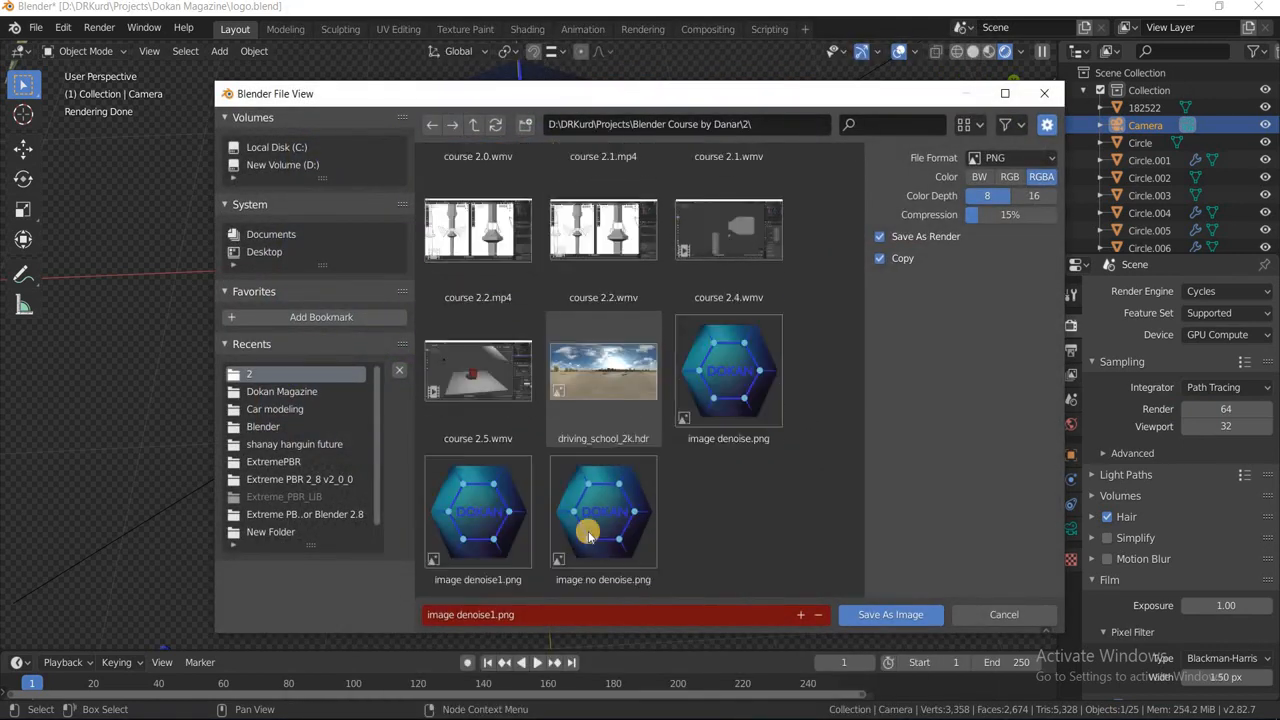
click(577, 578)
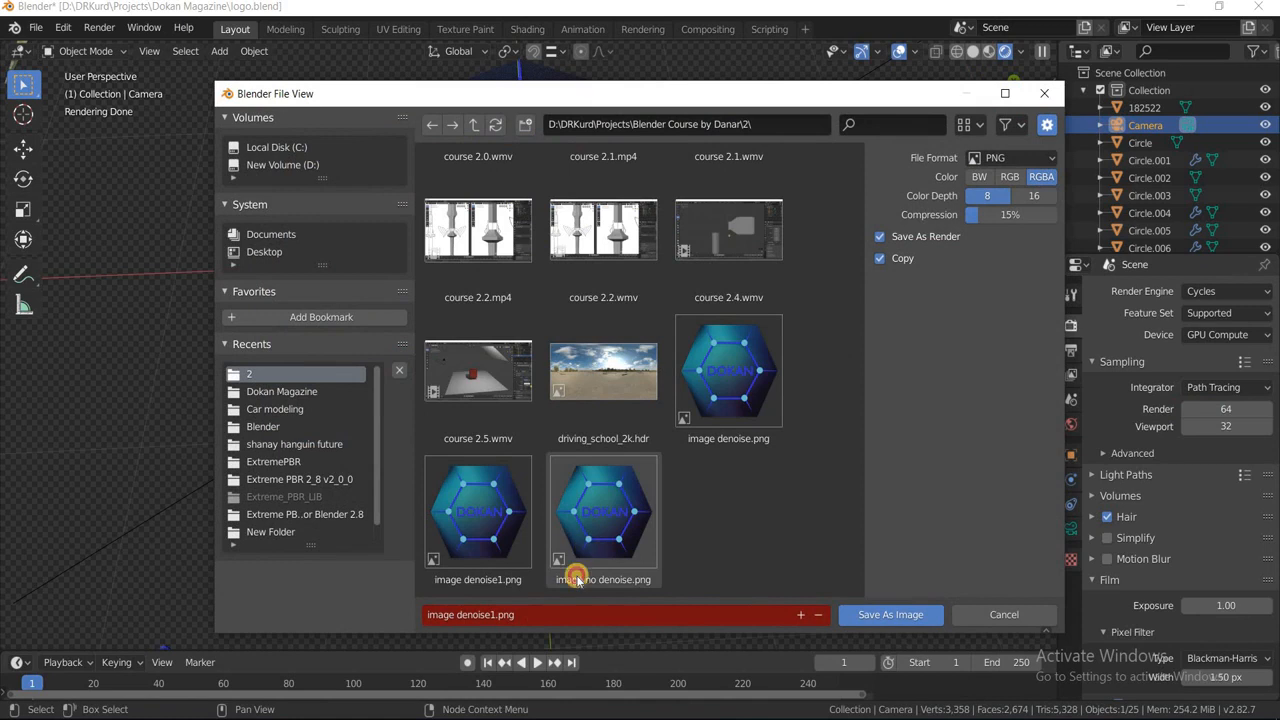
click(504, 614)
click(508, 614)
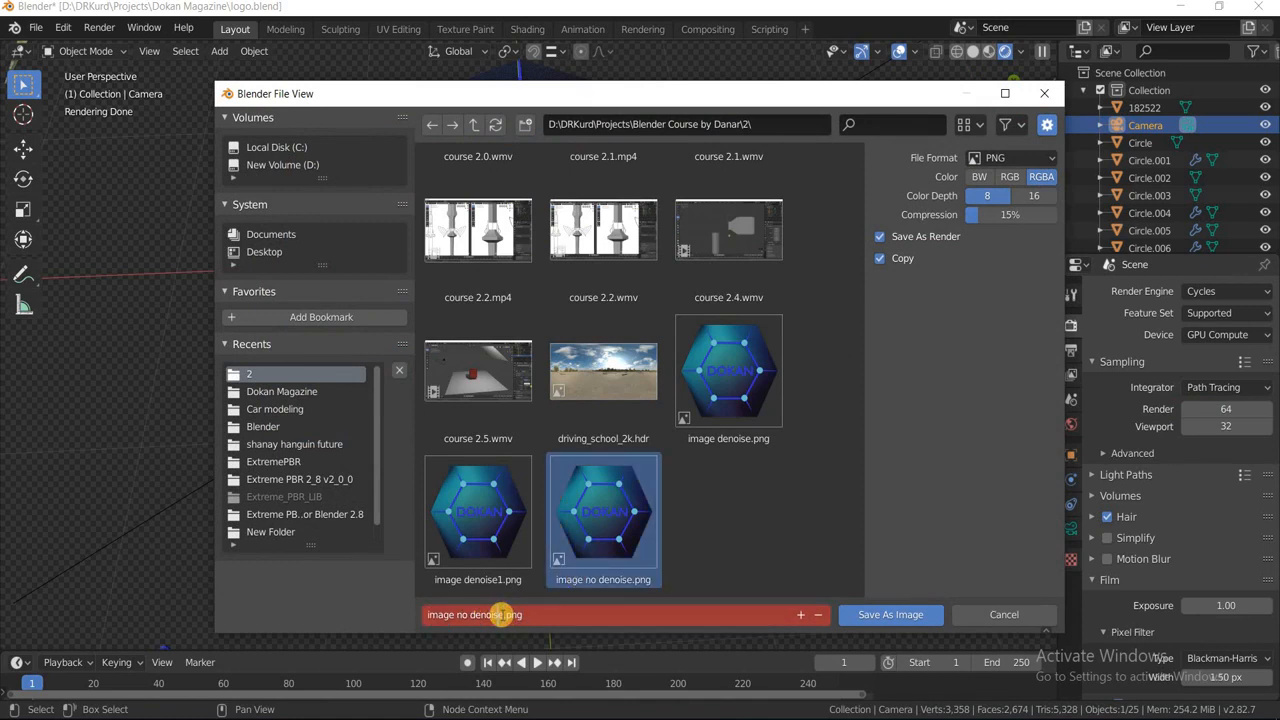
text(1)
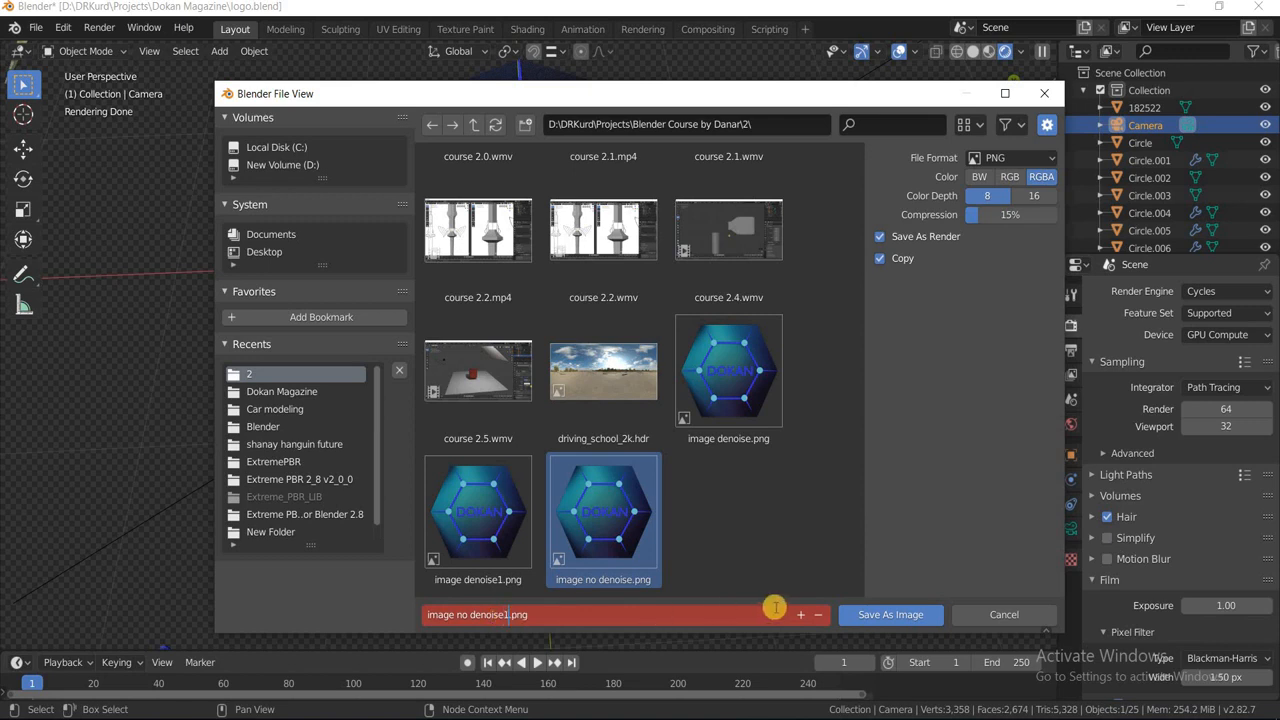
click(852, 615)
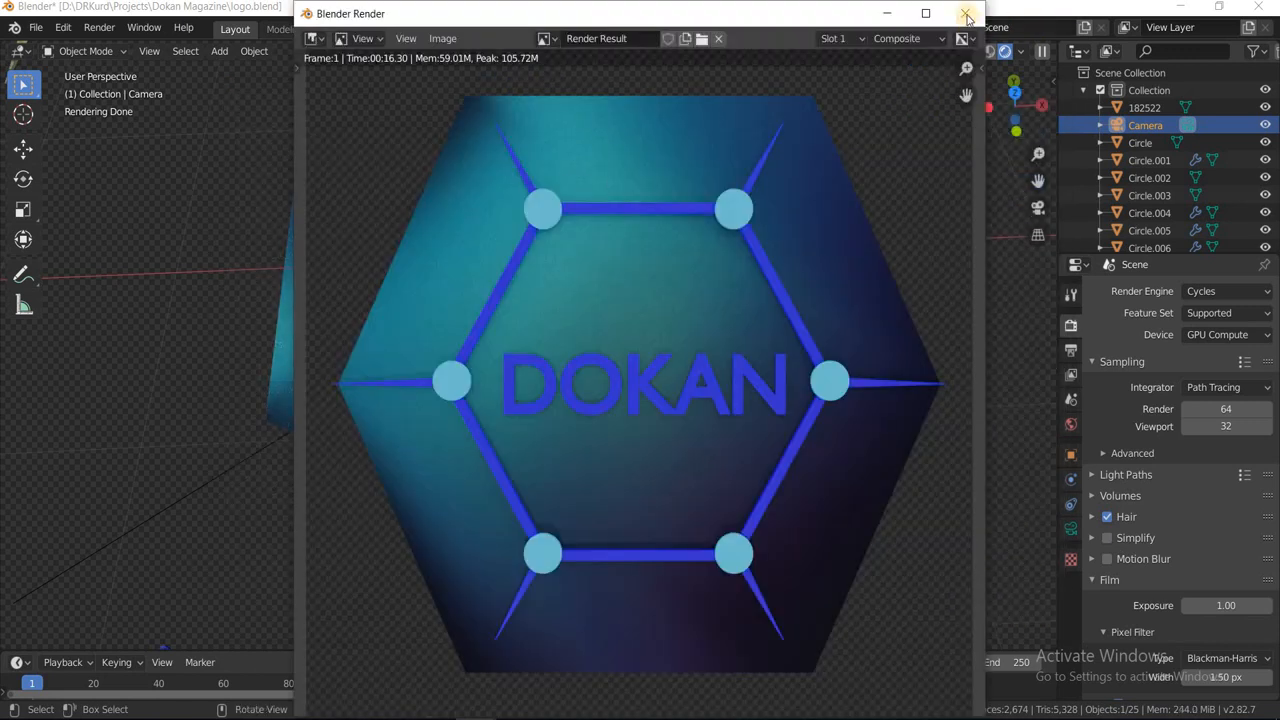
click(966, 17)
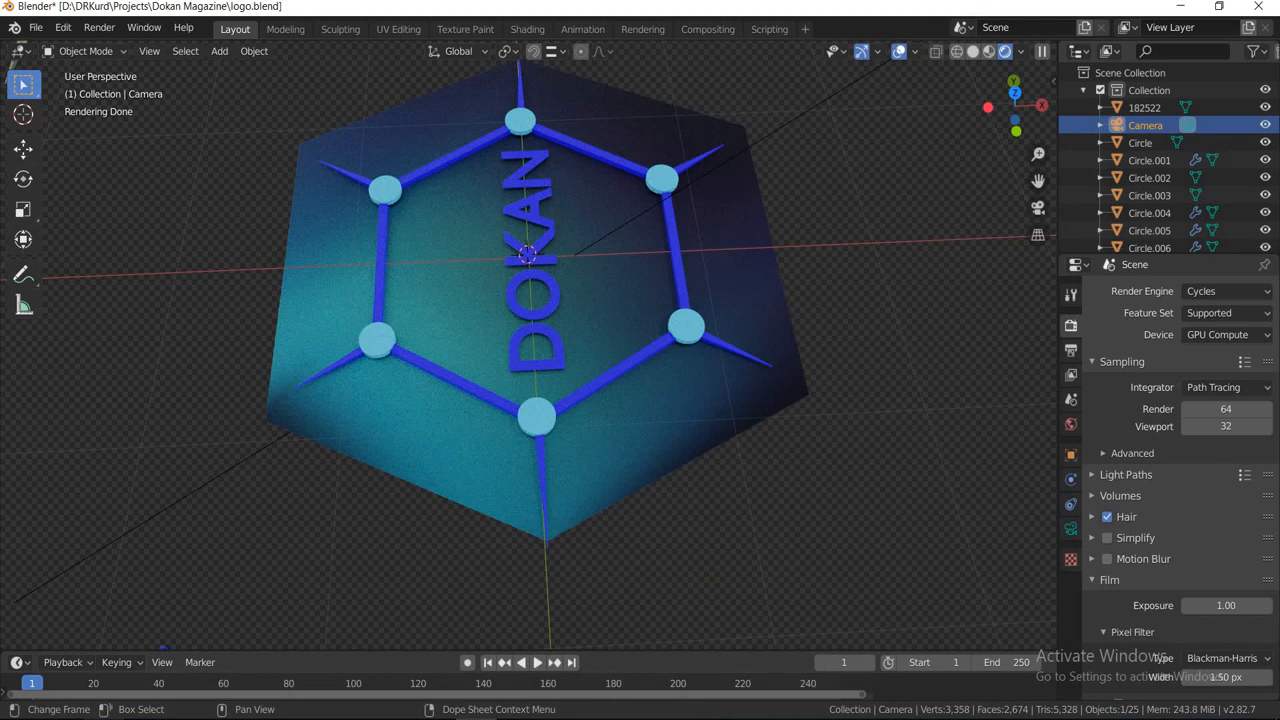
Step: Switch to File Explorer and open folder 2 of the Blender course, going through DRKurd and Projects
key(super+e)
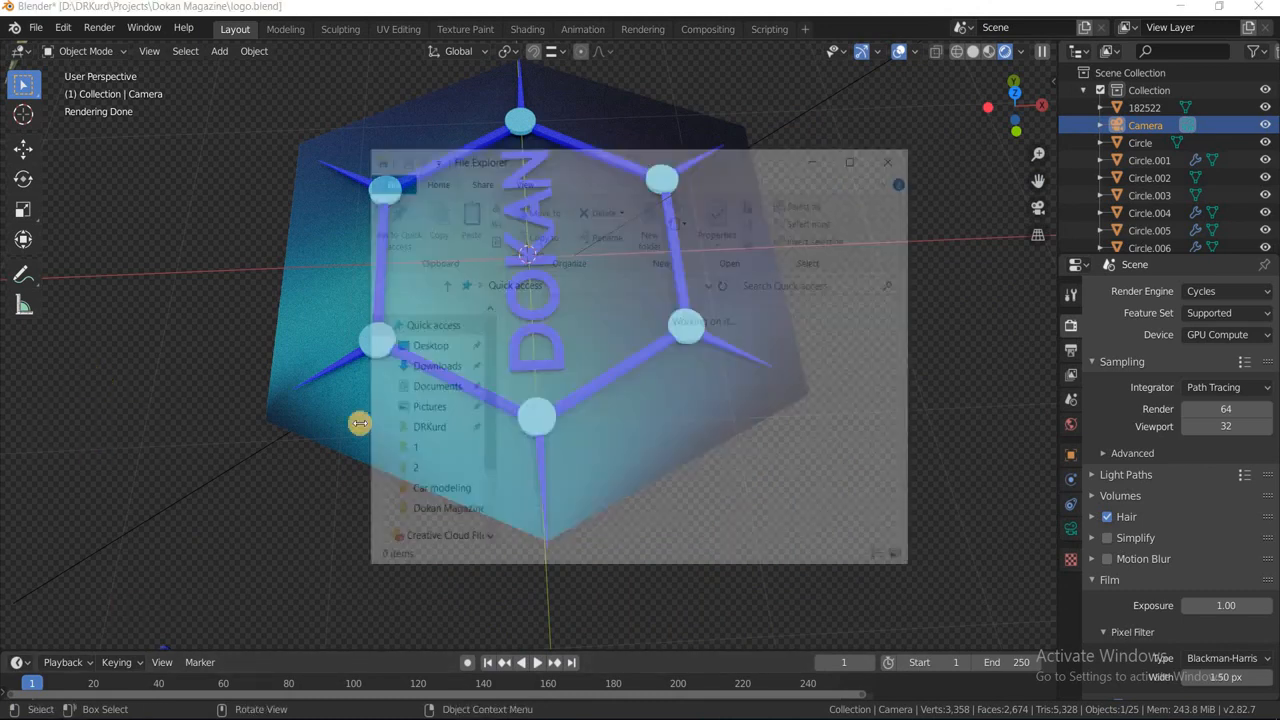
click(424, 432)
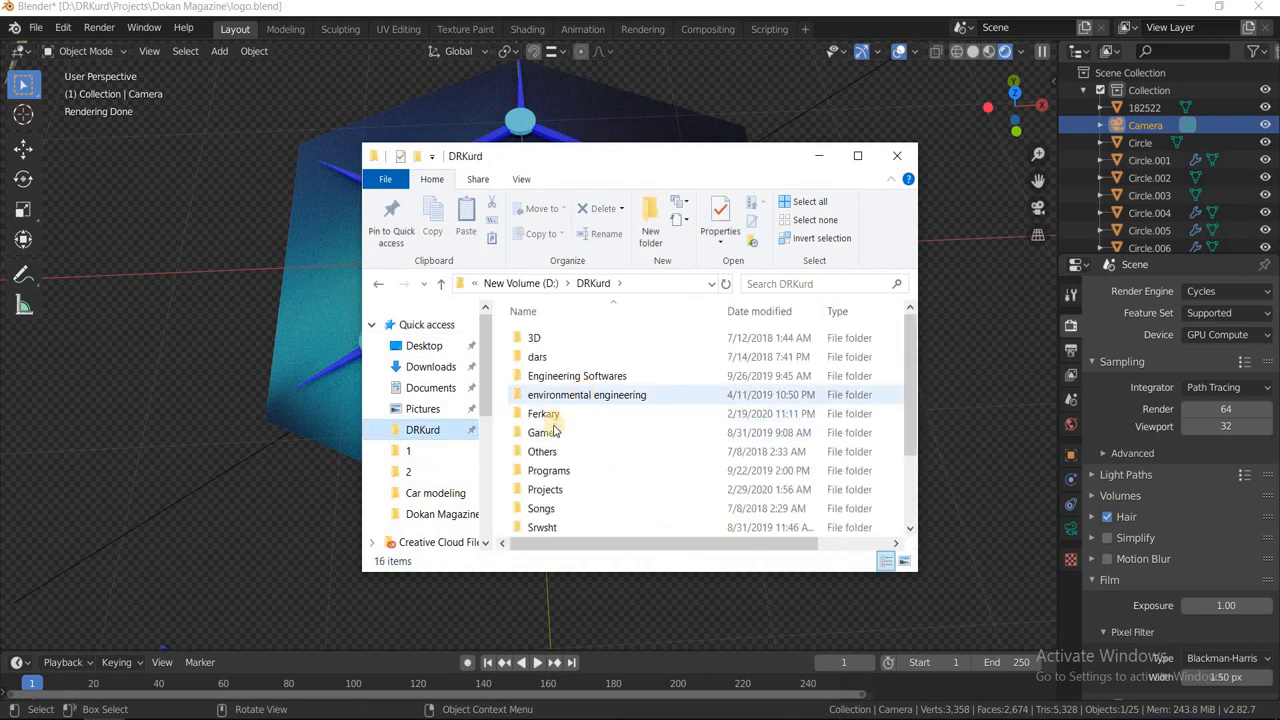
double_click(549, 489)
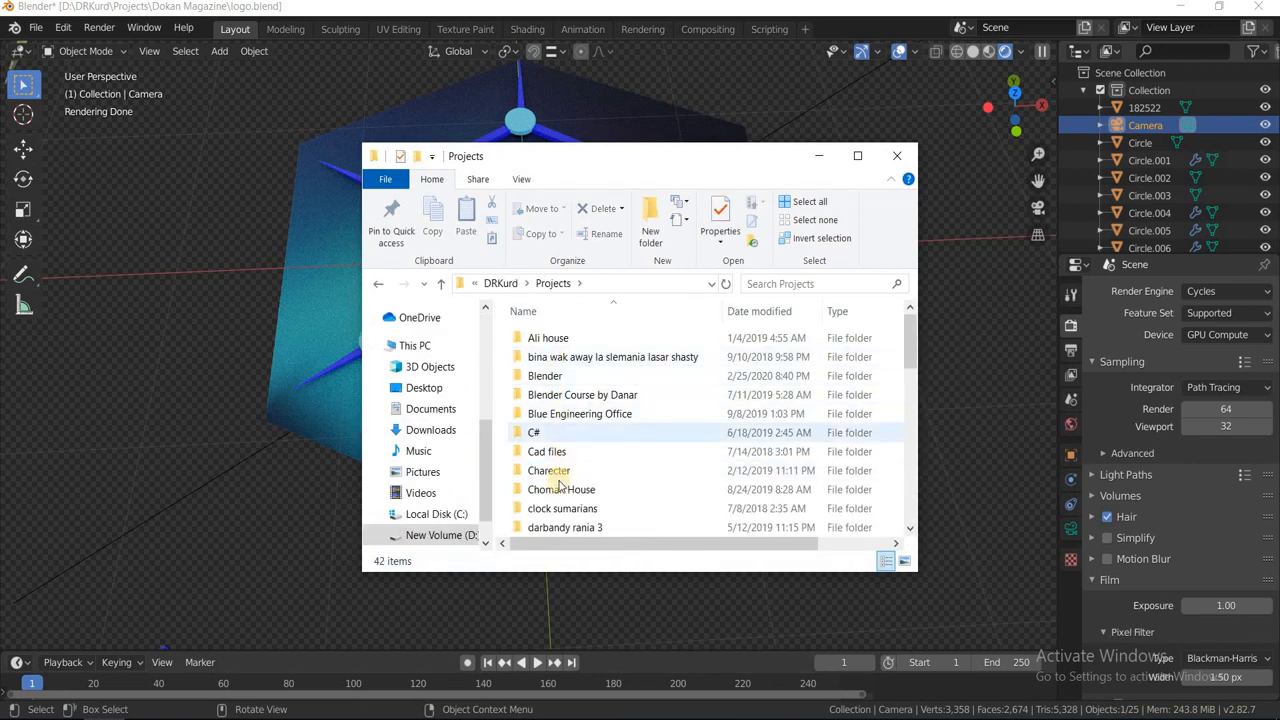
double_click(563, 394)
double_click(531, 384)
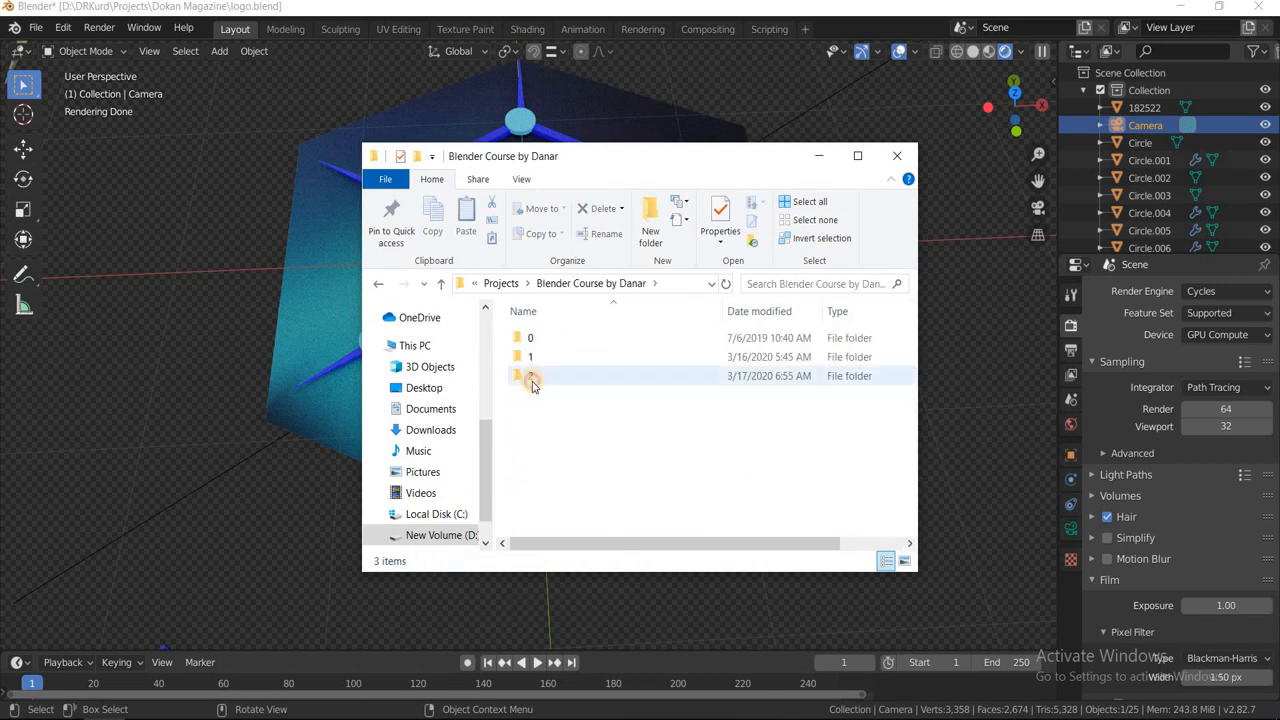
Step: Open image no denoise1 from folder 2 in Photos, compare it with image denoise1, and close the viewer
scroll(530, 400, down, 8)
click(640, 478)
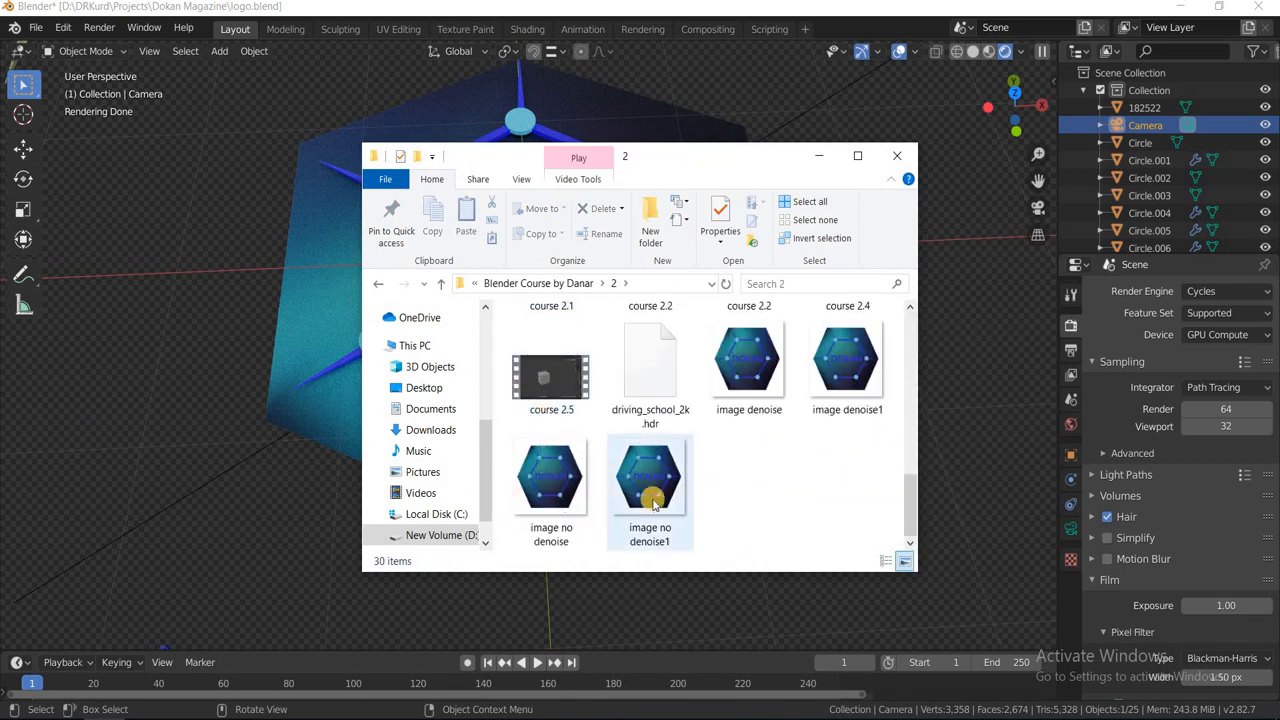
click(826, 380)
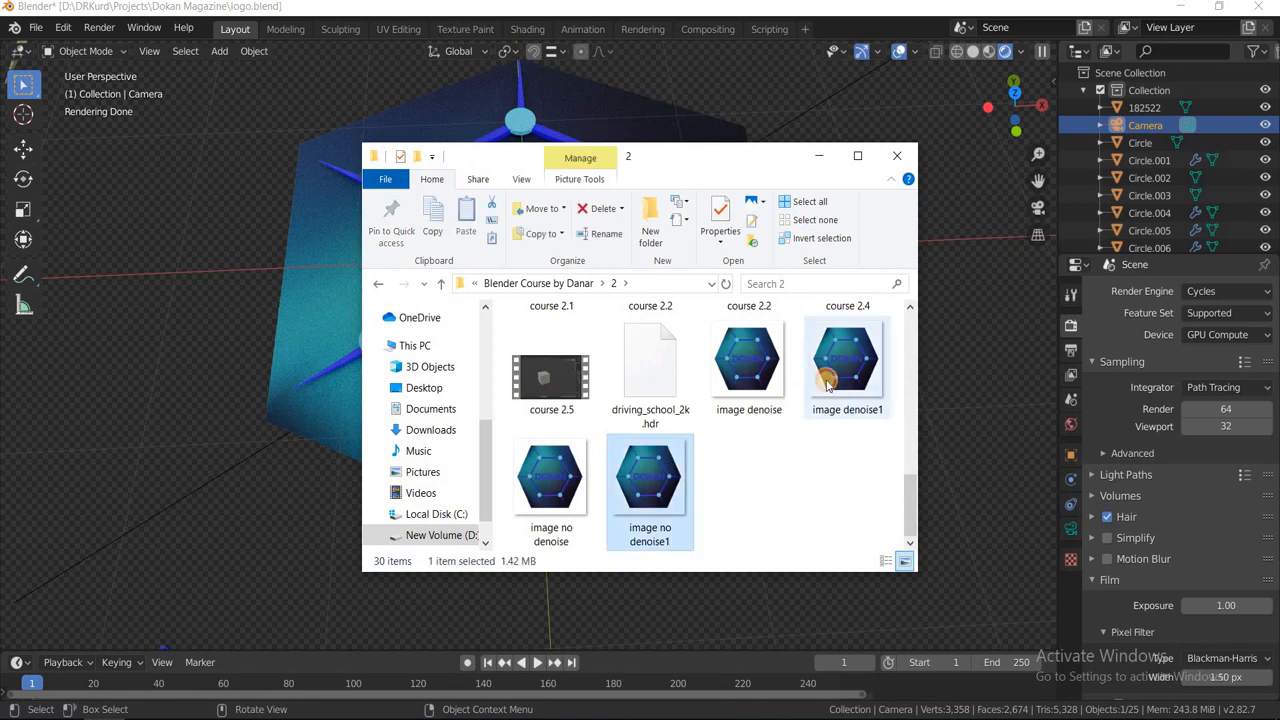
double_click(671, 487)
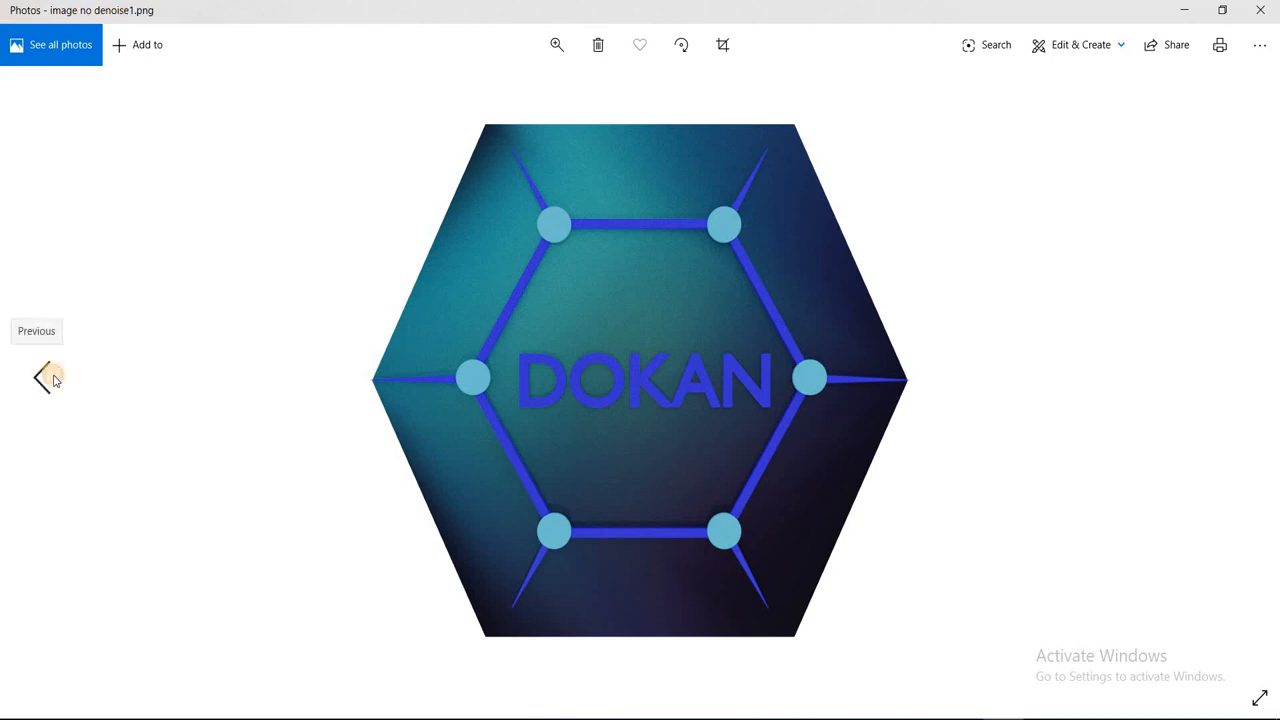
click(44, 378)
click(44, 378)
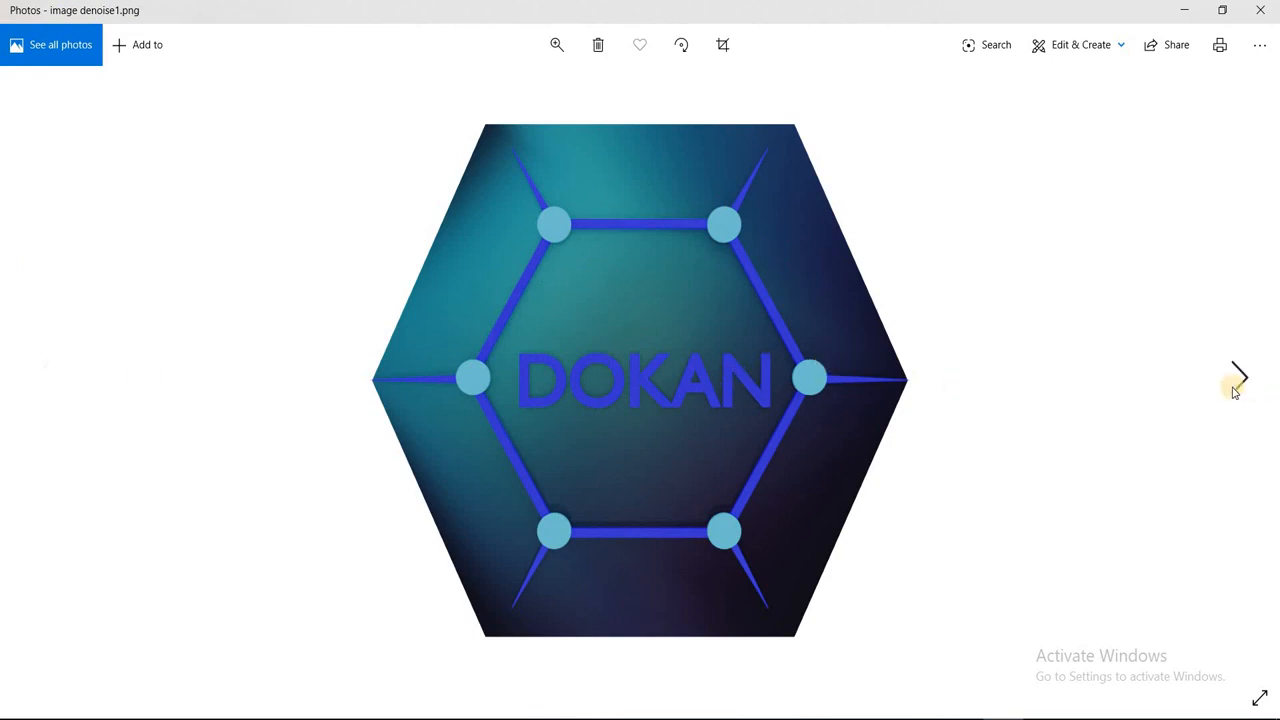
click(1233, 392)
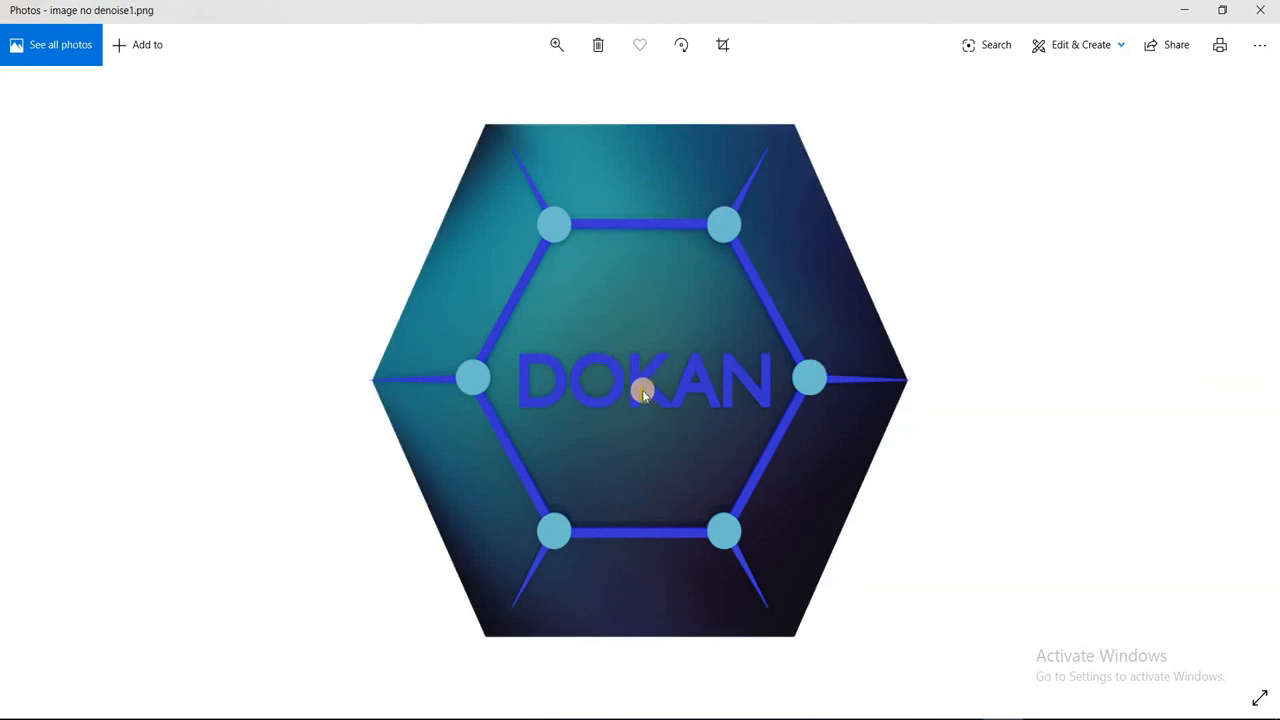
click(1266, 18)
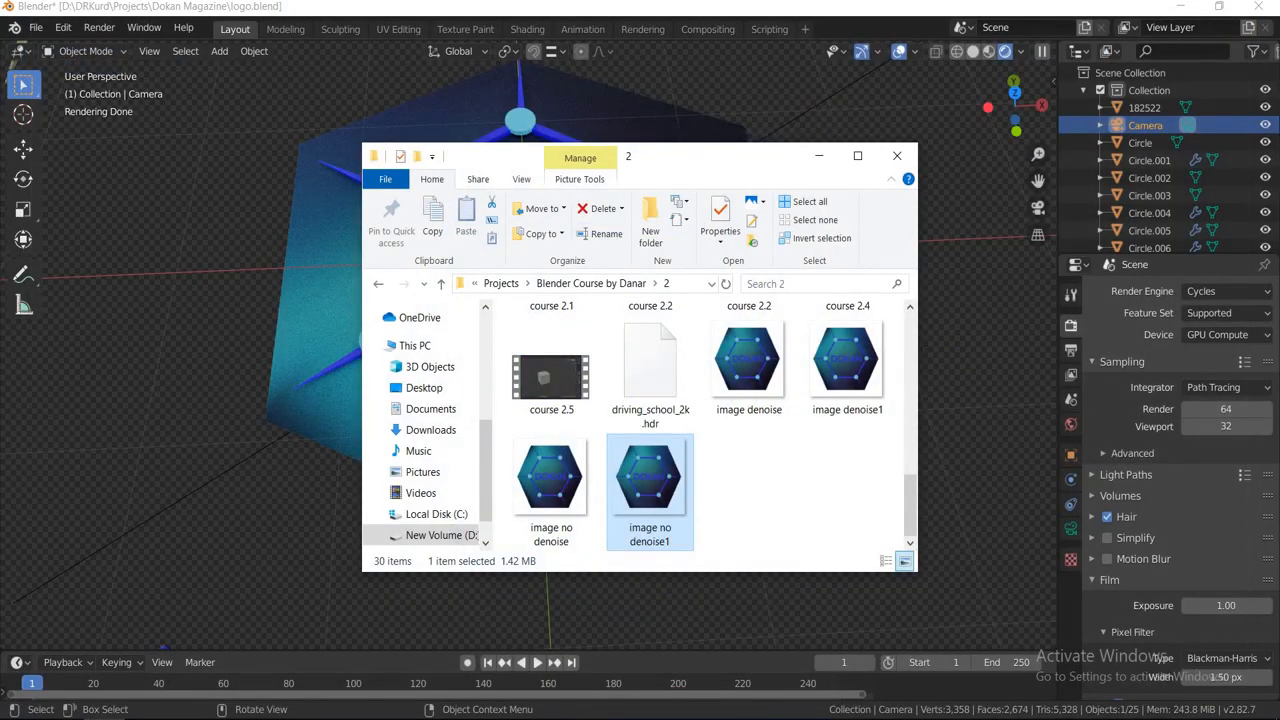
Step: Switch back to Blender and set the Cycles render samples to 500
click(945, 189)
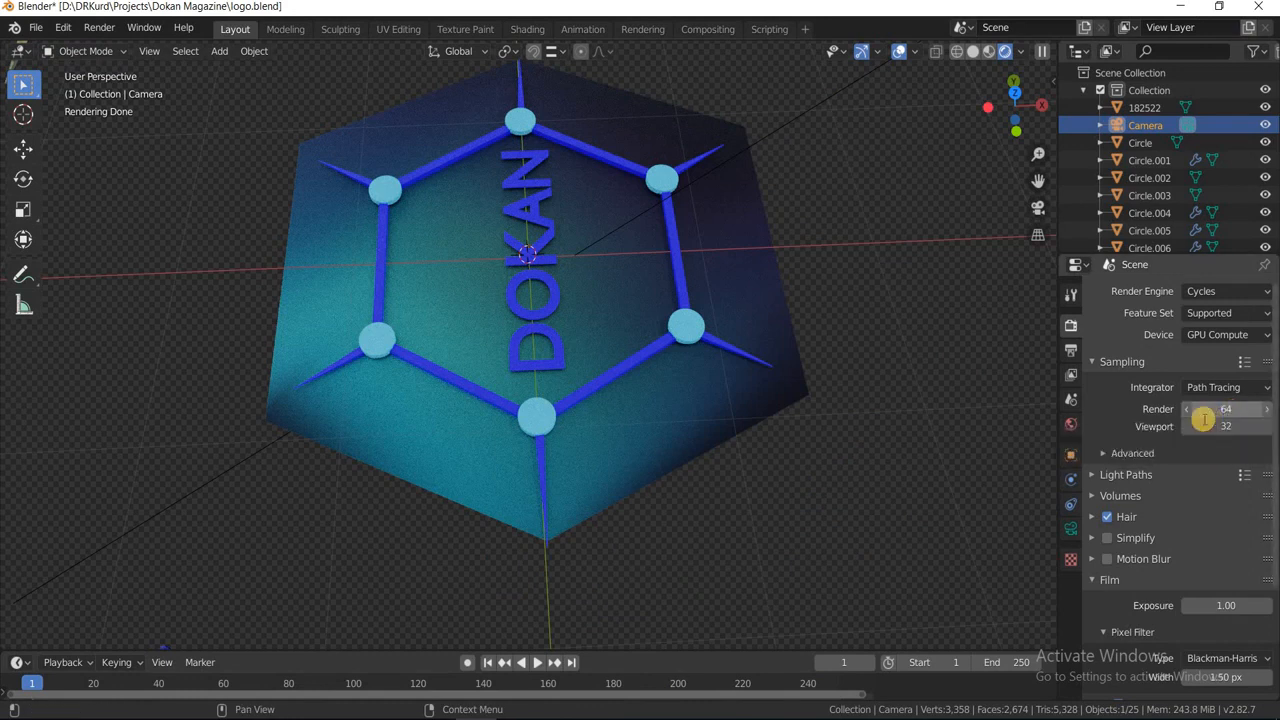
click(1207, 410)
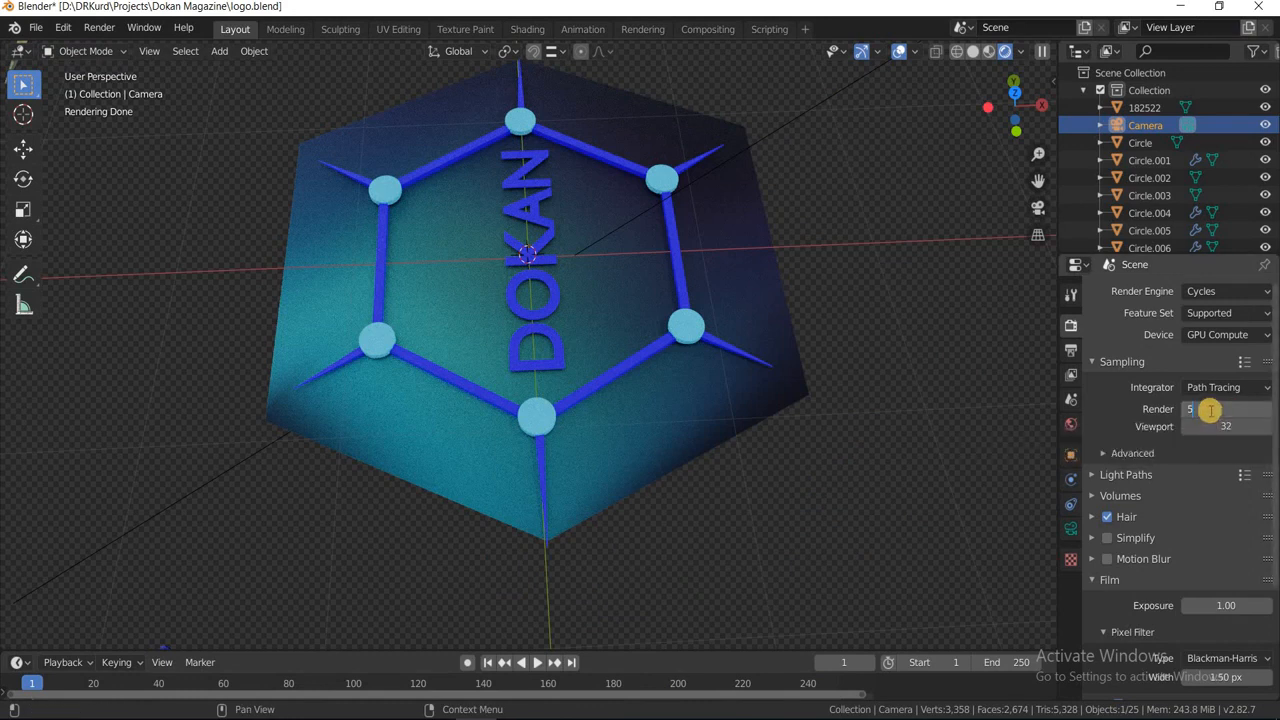
text(500)
key(Return)
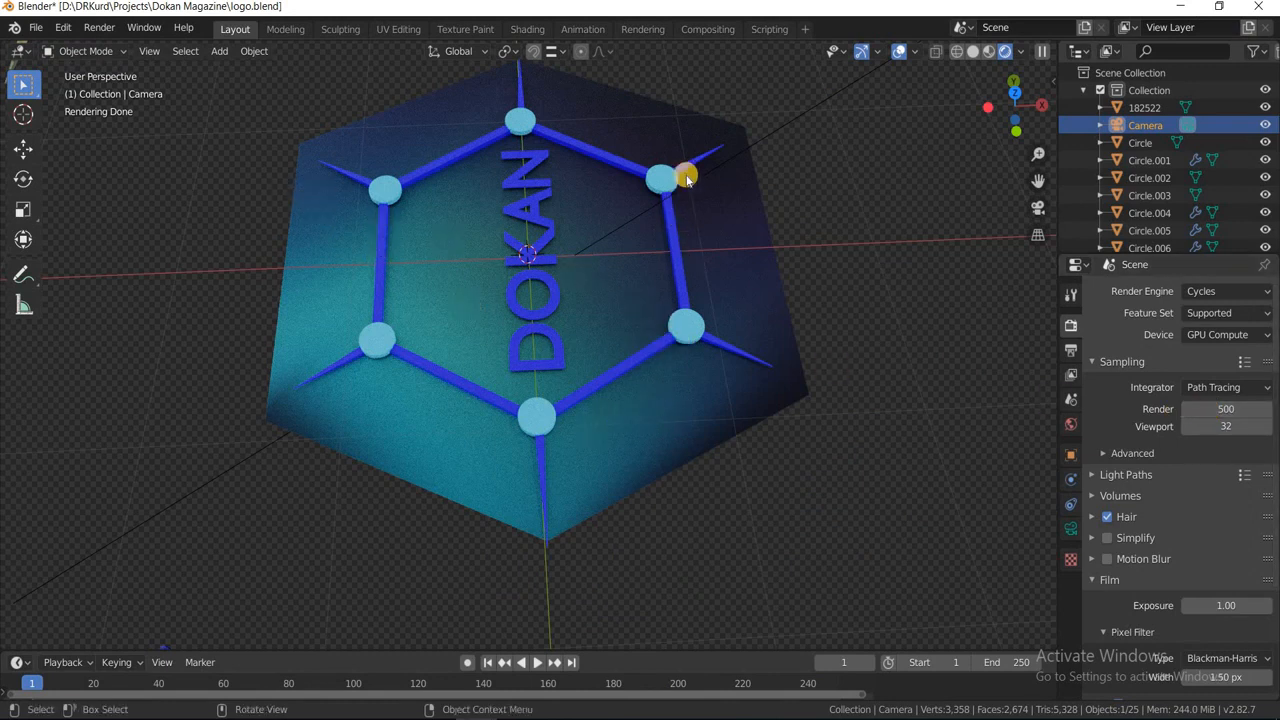
Step: Add a Denoise filter node in the Compositing workspace, placing it below and between the Render Layers and Composite nodes
click(706, 27)
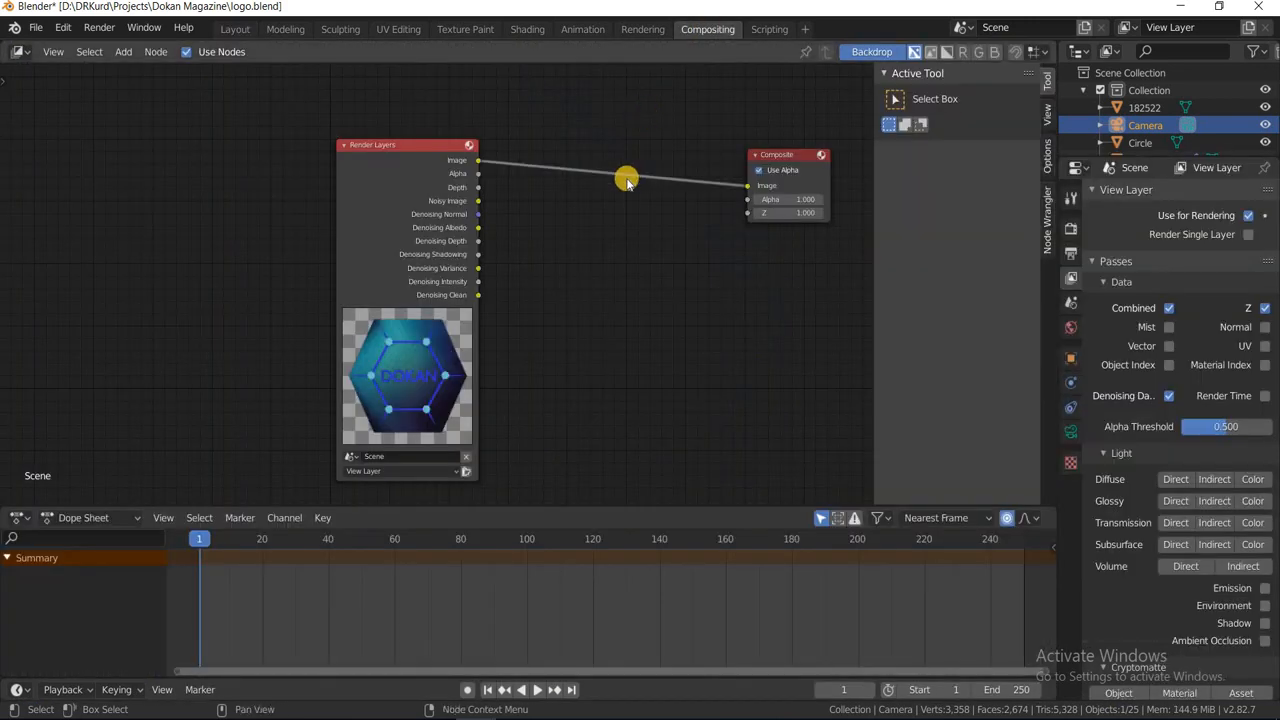
key(shift+a)
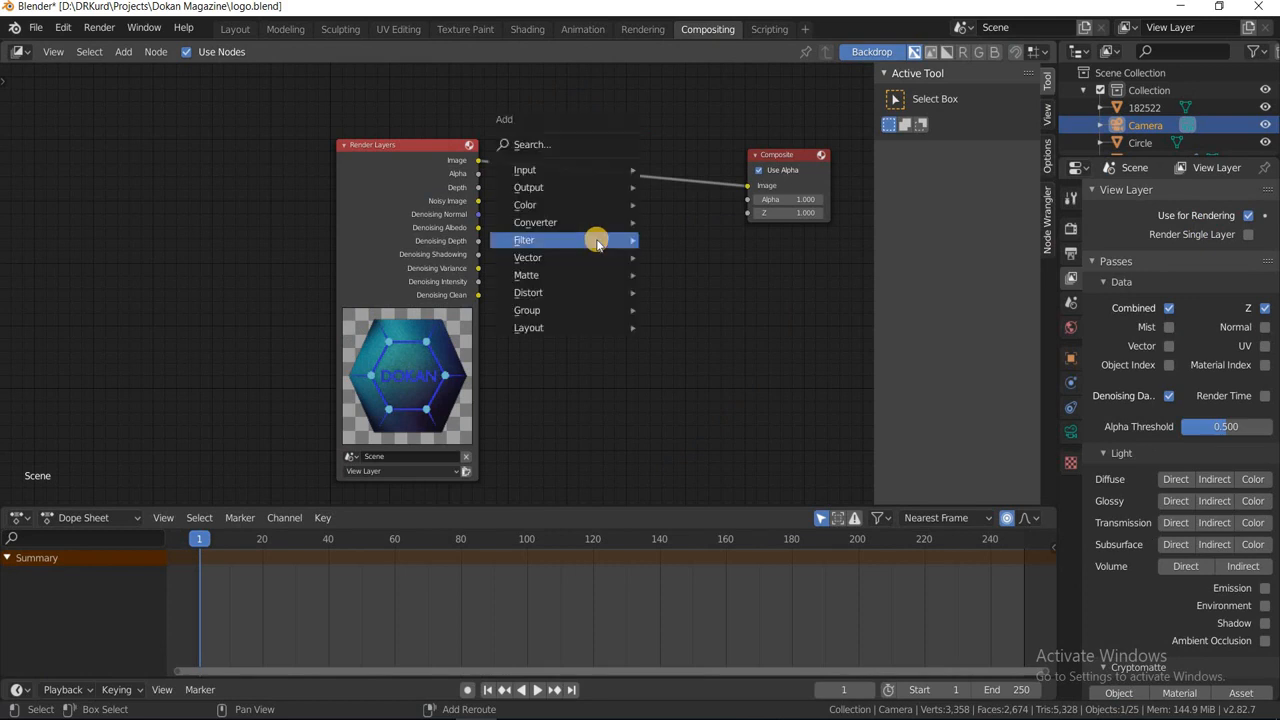
mouse_move(597, 243)
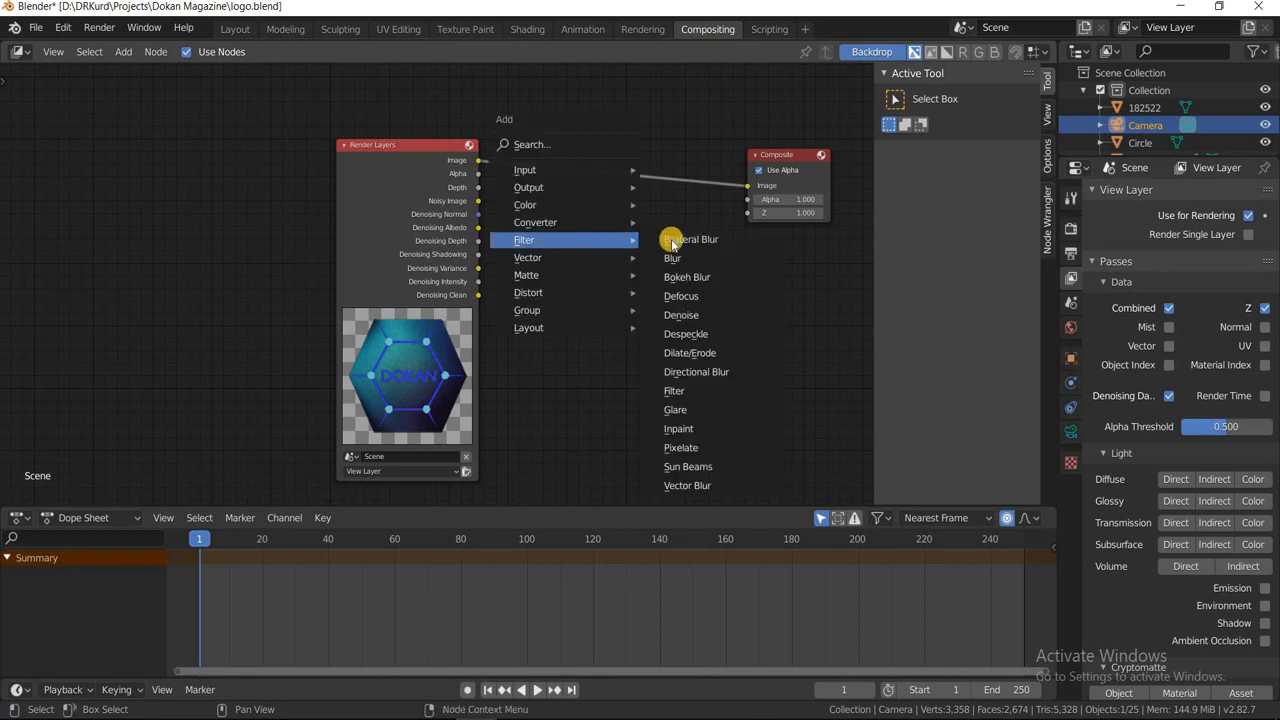
click(656, 312)
click(506, 222)
Step: Link Noisy Image, Denoising Normal and Denoising Albedo to the Denoise node's Image, Normal and Albedo inputs, and its output to the Composite Image input
drag(476, 202, 571, 315)
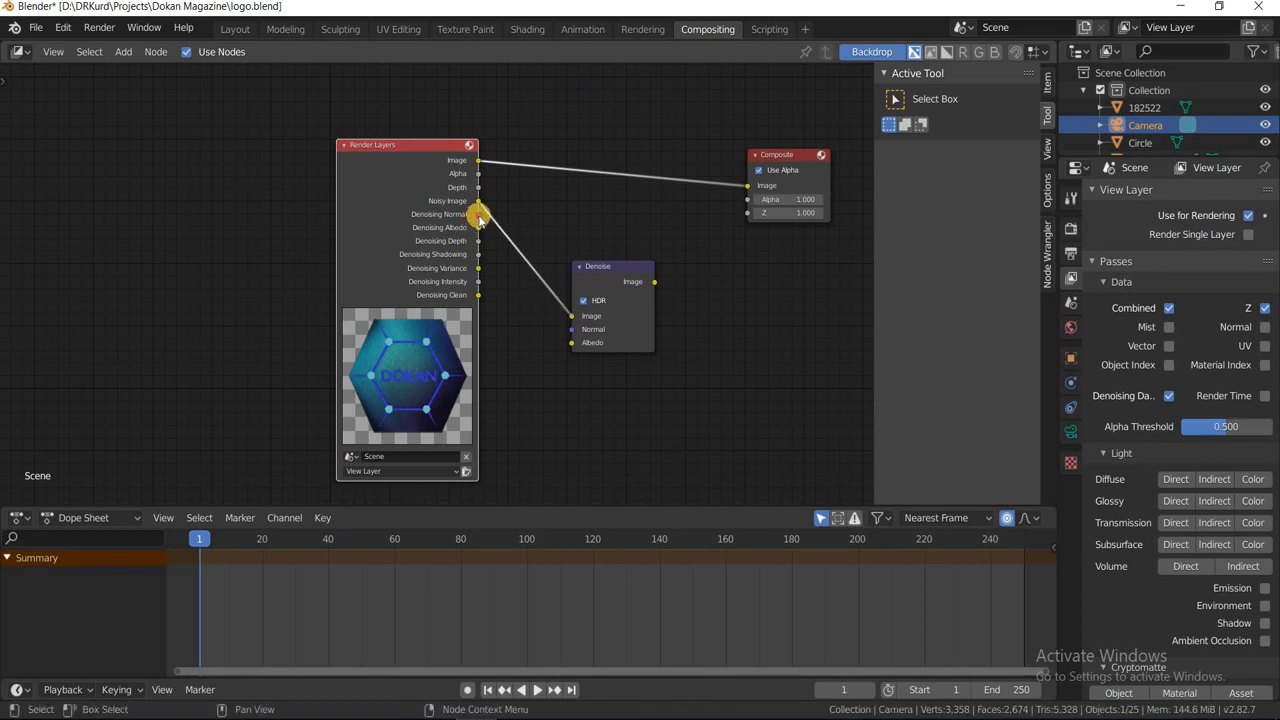
drag(479, 215, 571, 329)
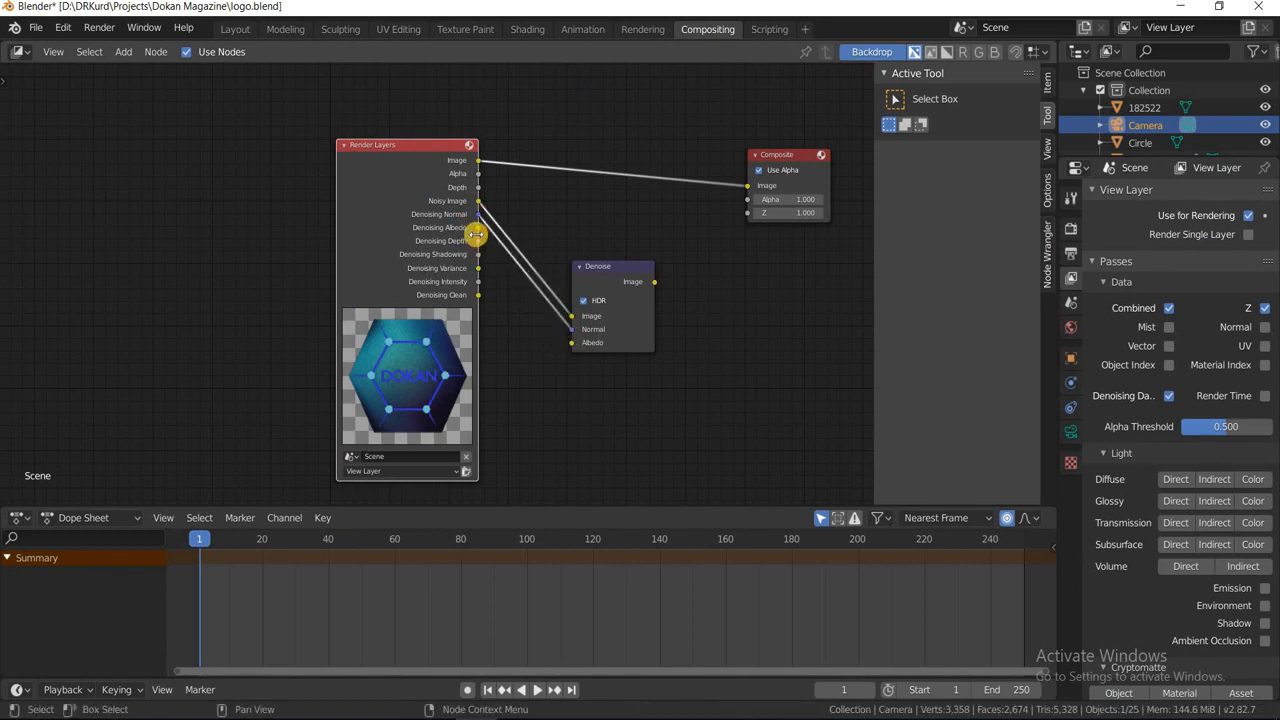
drag(478, 229, 571, 342)
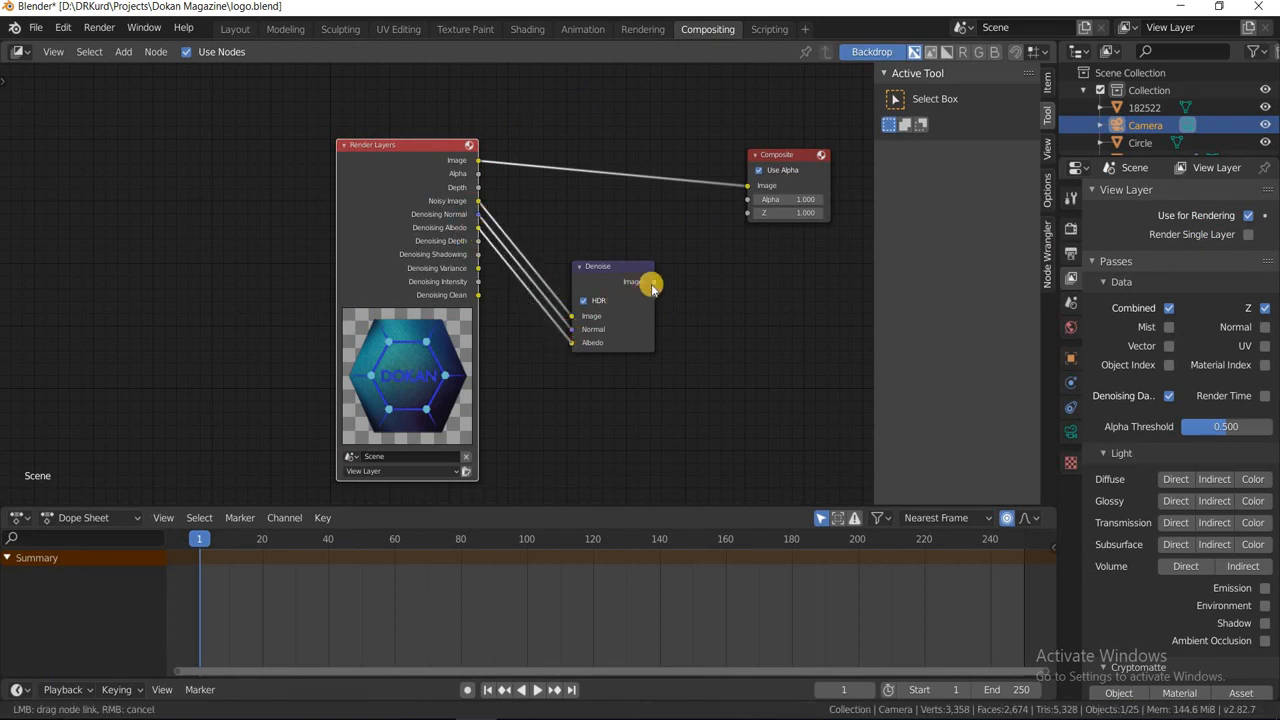
drag(655, 281, 766, 186)
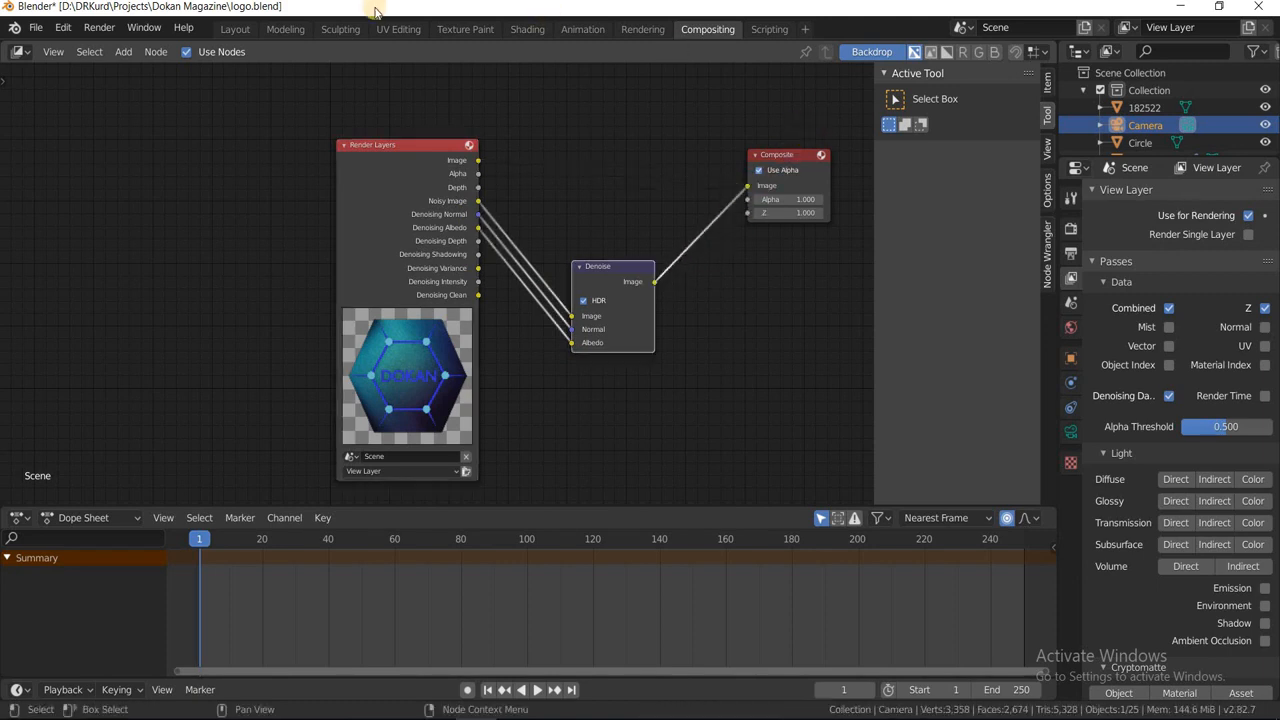
Step: Return to the Layout workspace, open Blender Preferences and browse the available add-ons
click(236, 29)
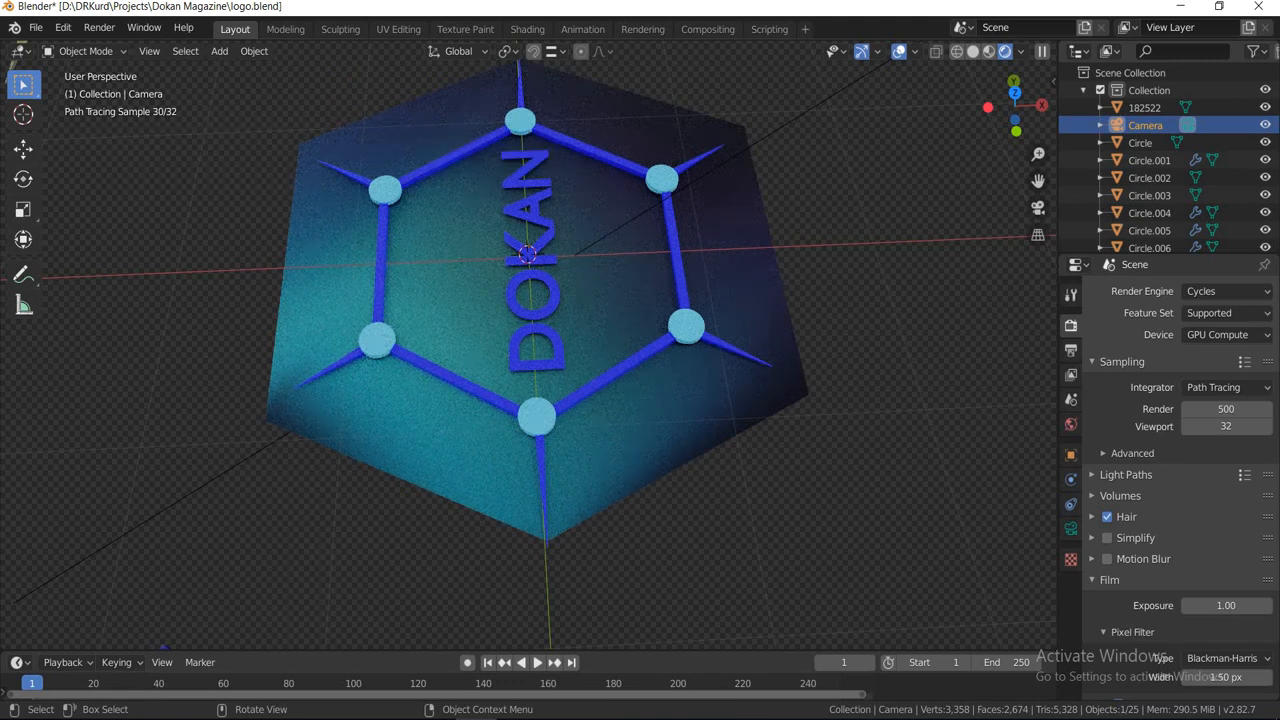
click(61, 28)
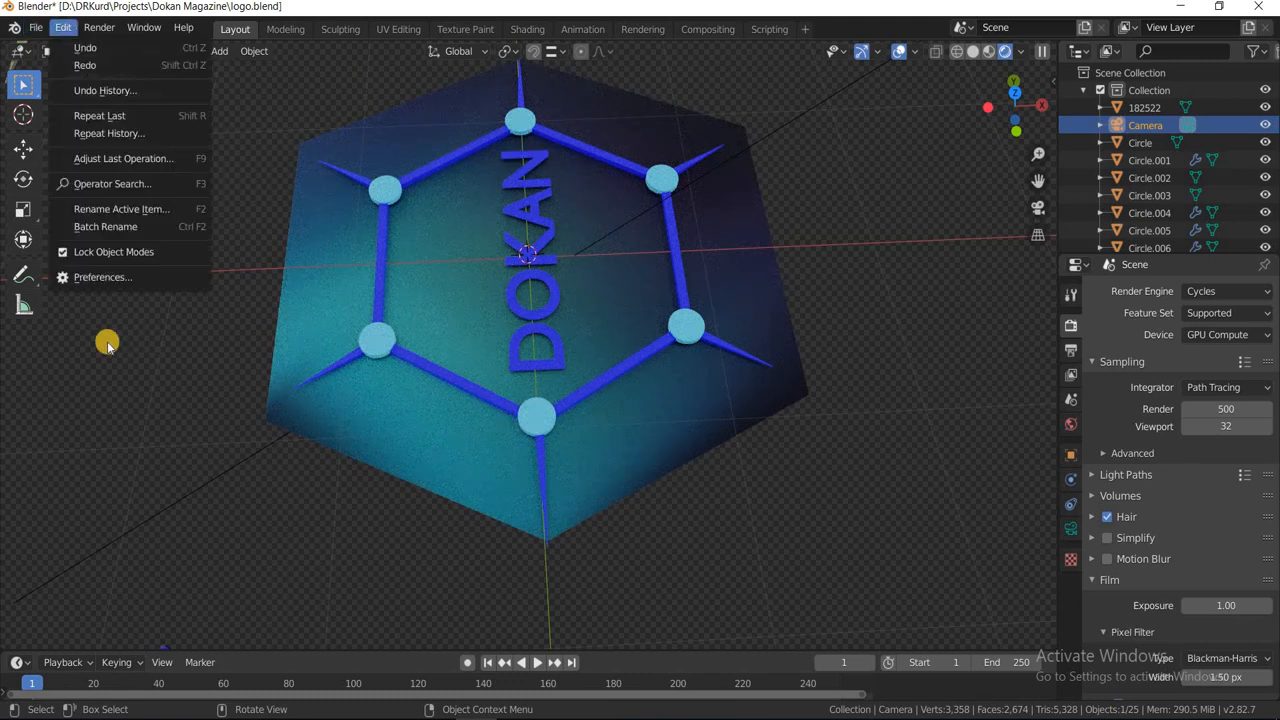
click(127, 286)
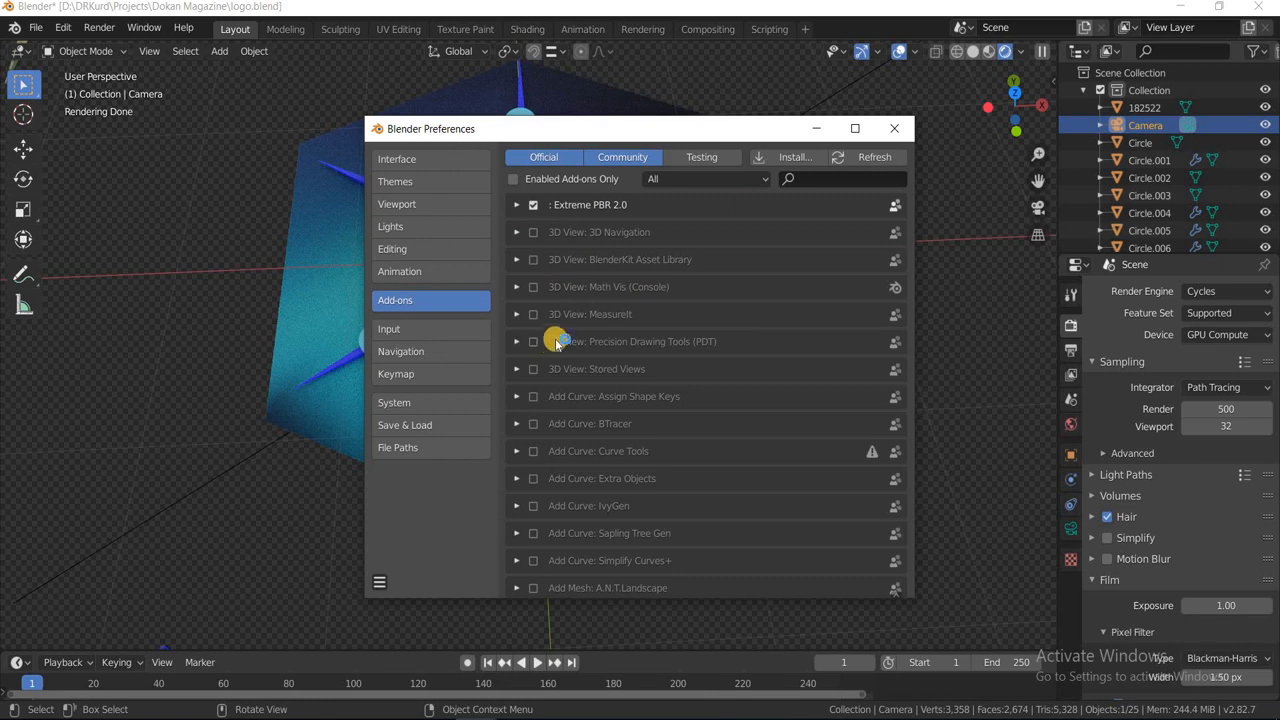
scroll(557, 343, down, 15)
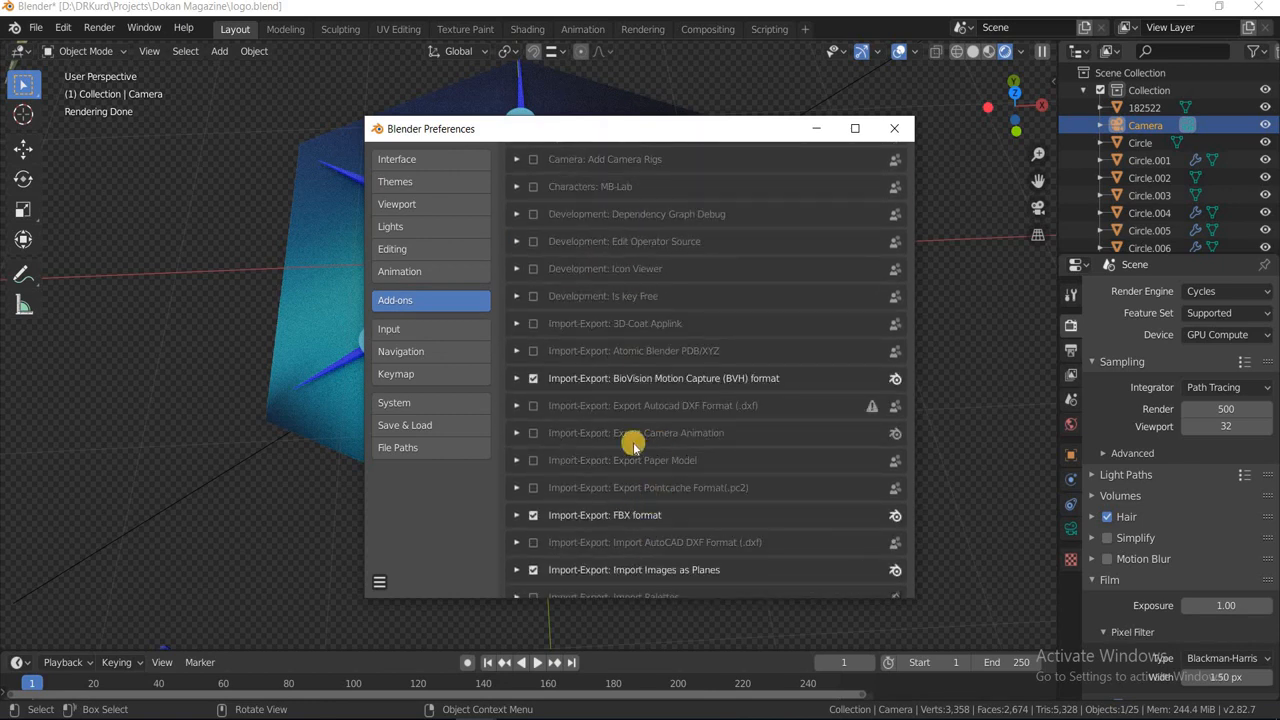
scroll(640, 425, up, 15)
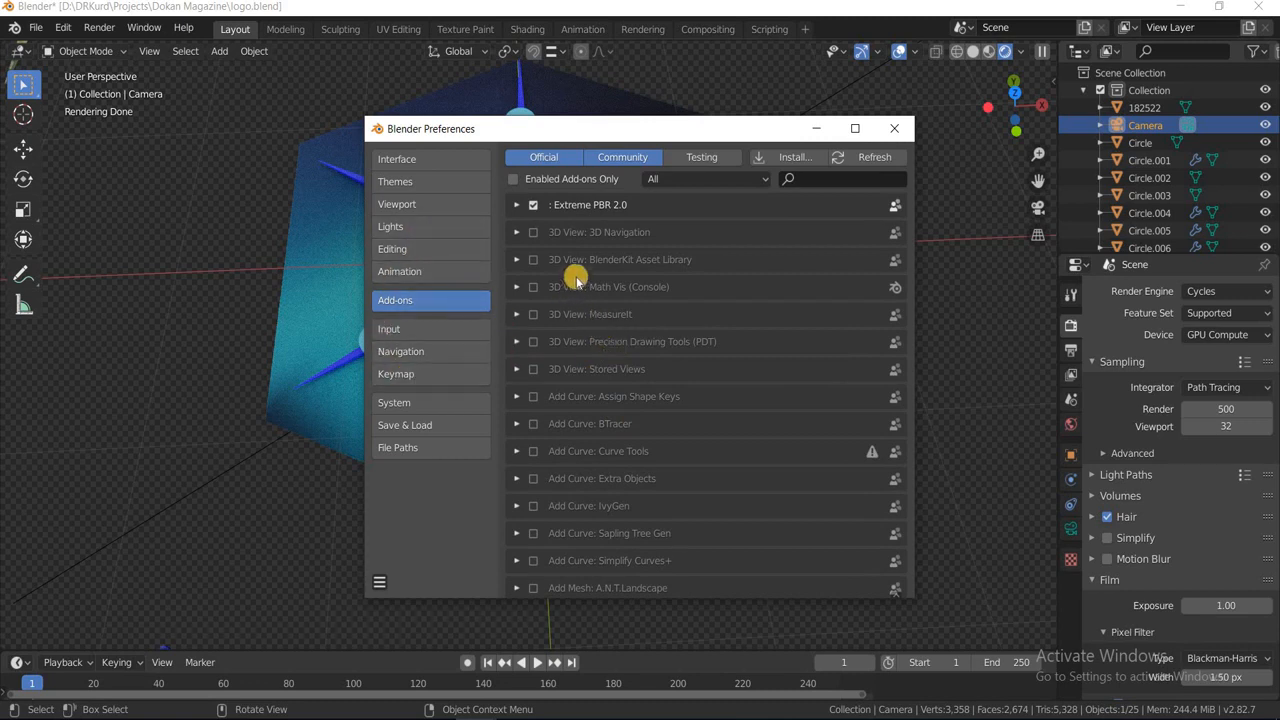
Step: Disable the Extreme PBR 2.0 add-on, enable it again, and look over the add-on list
click(533, 205)
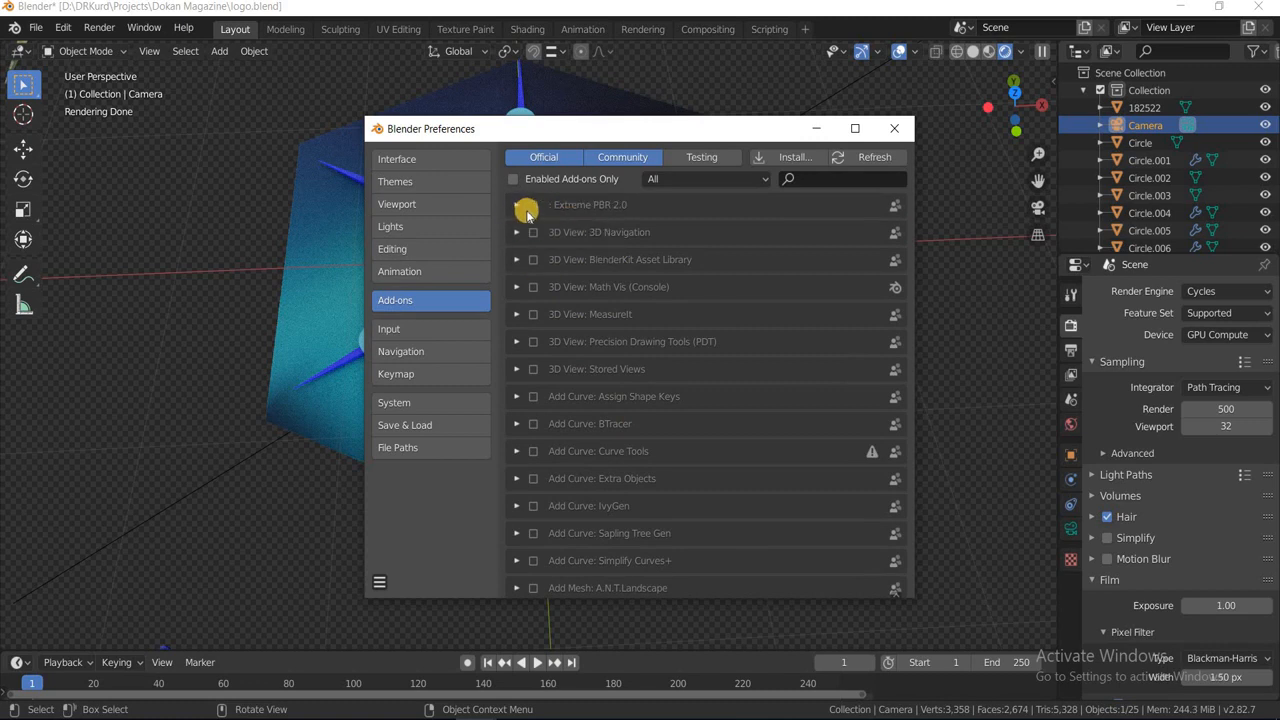
click(532, 206)
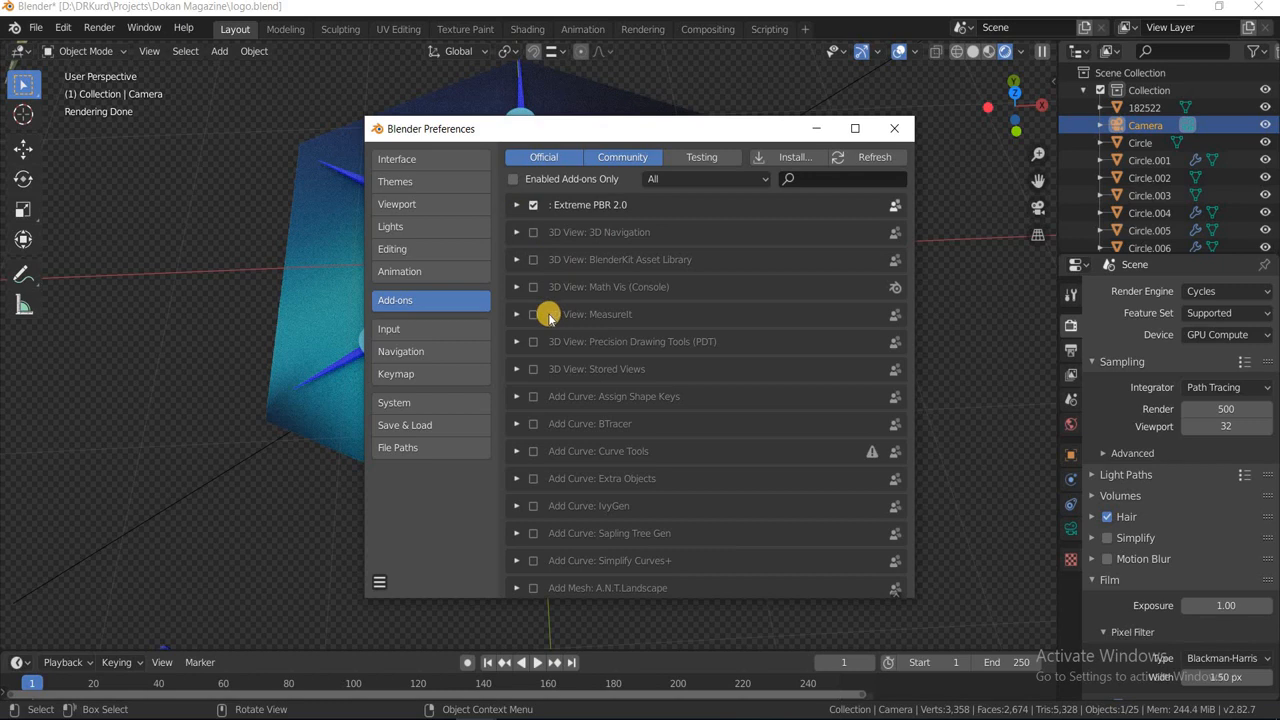
scroll(549, 318, down, 4)
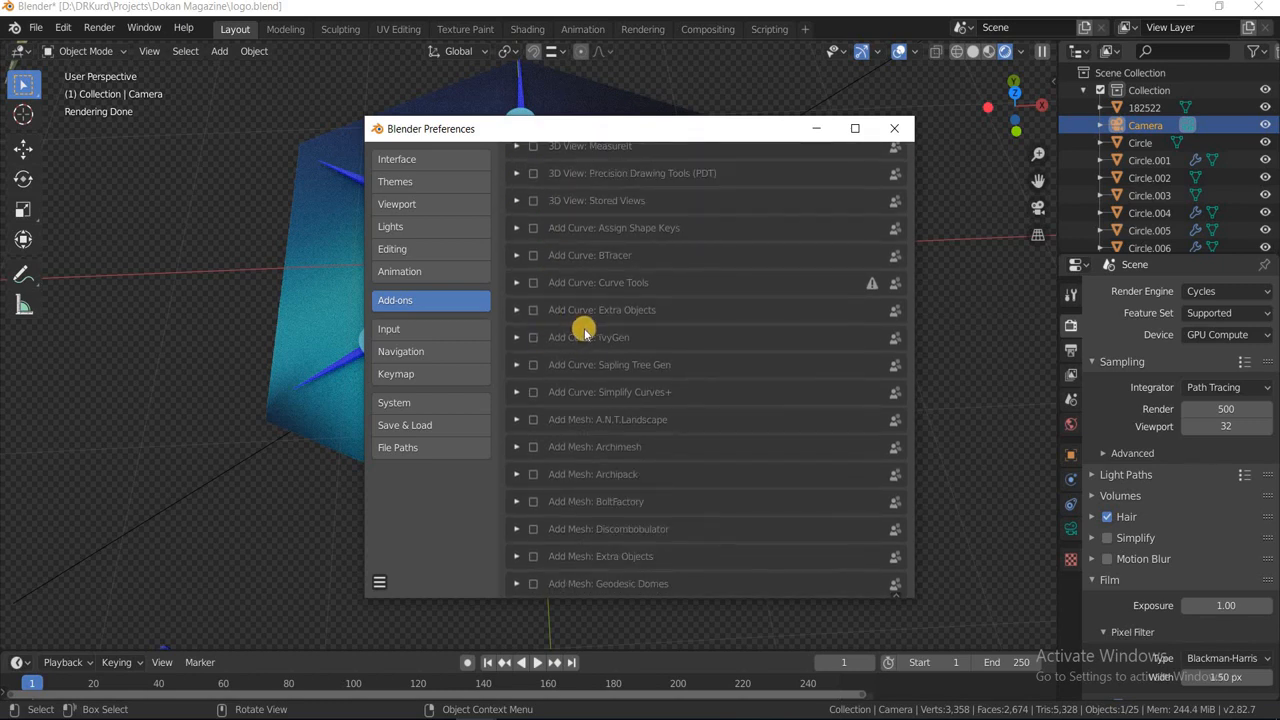
scroll(580, 332, up, 3)
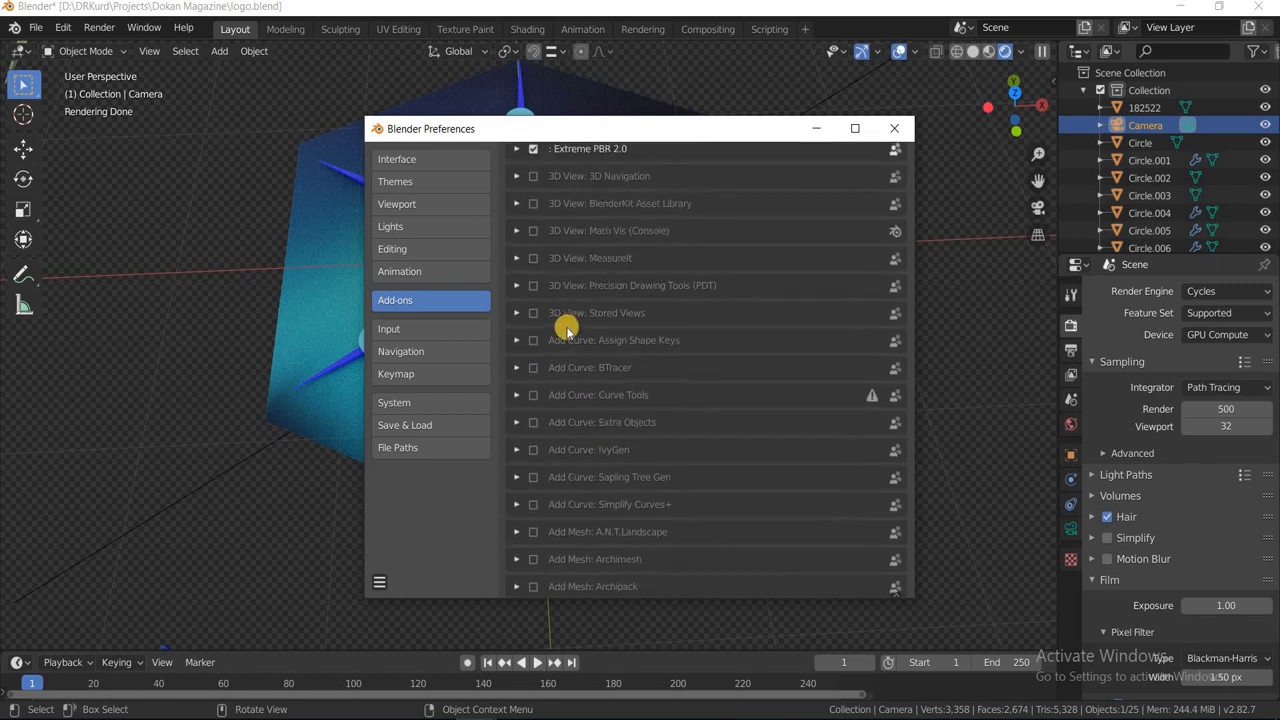
scroll(566, 330, down, 5)
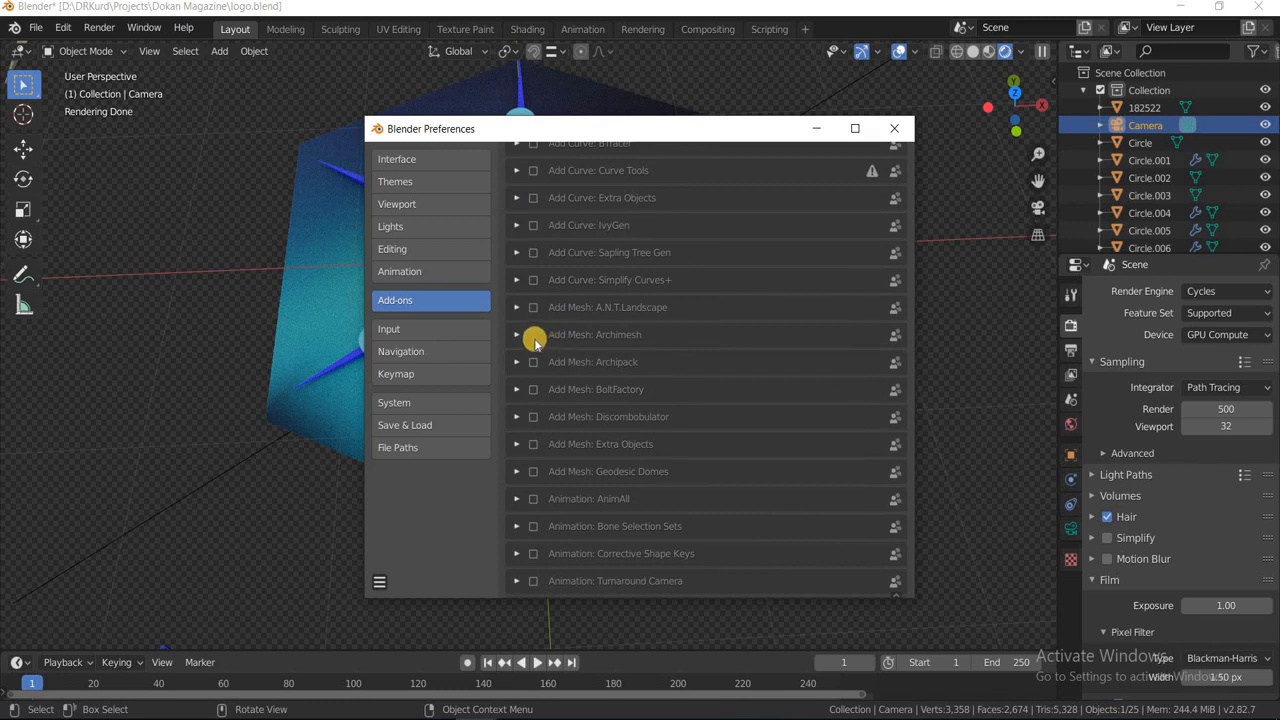
scroll(740, 270, up, 7)
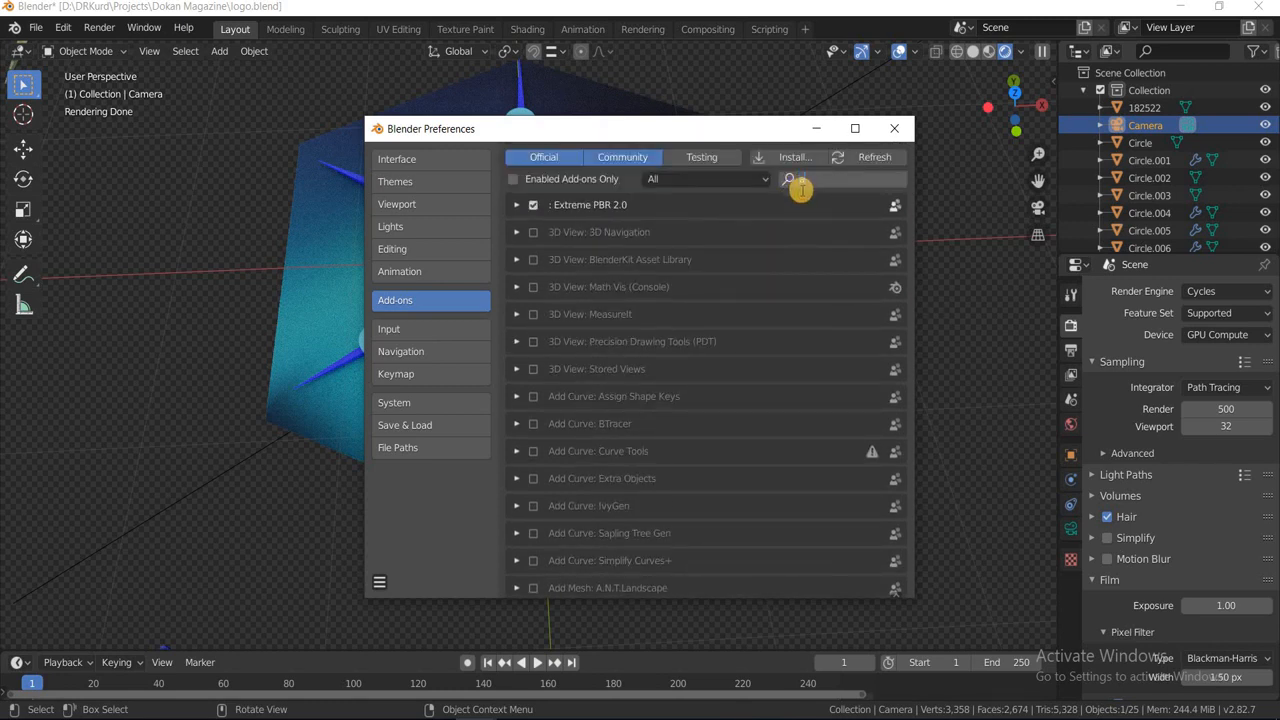
Step: Filter the add-ons by "arc" and enable Add Mesh: Archipack
click(801, 182)
text(arc)
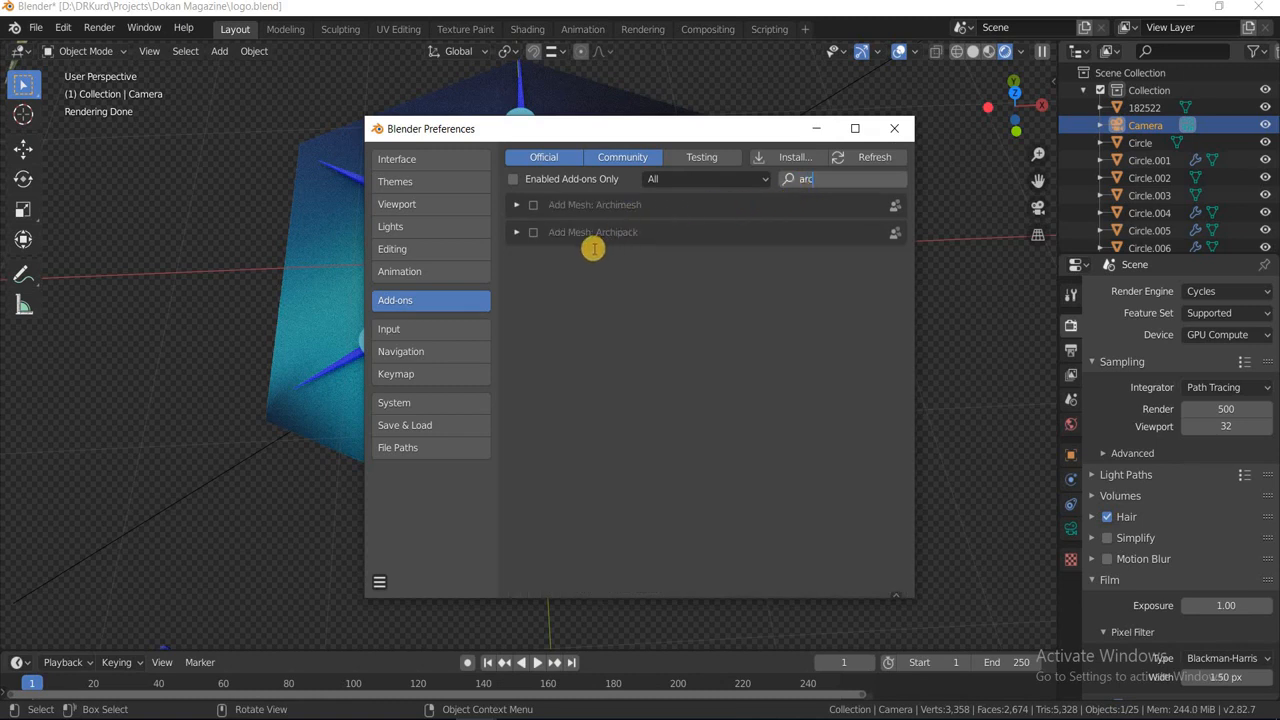
click(534, 235)
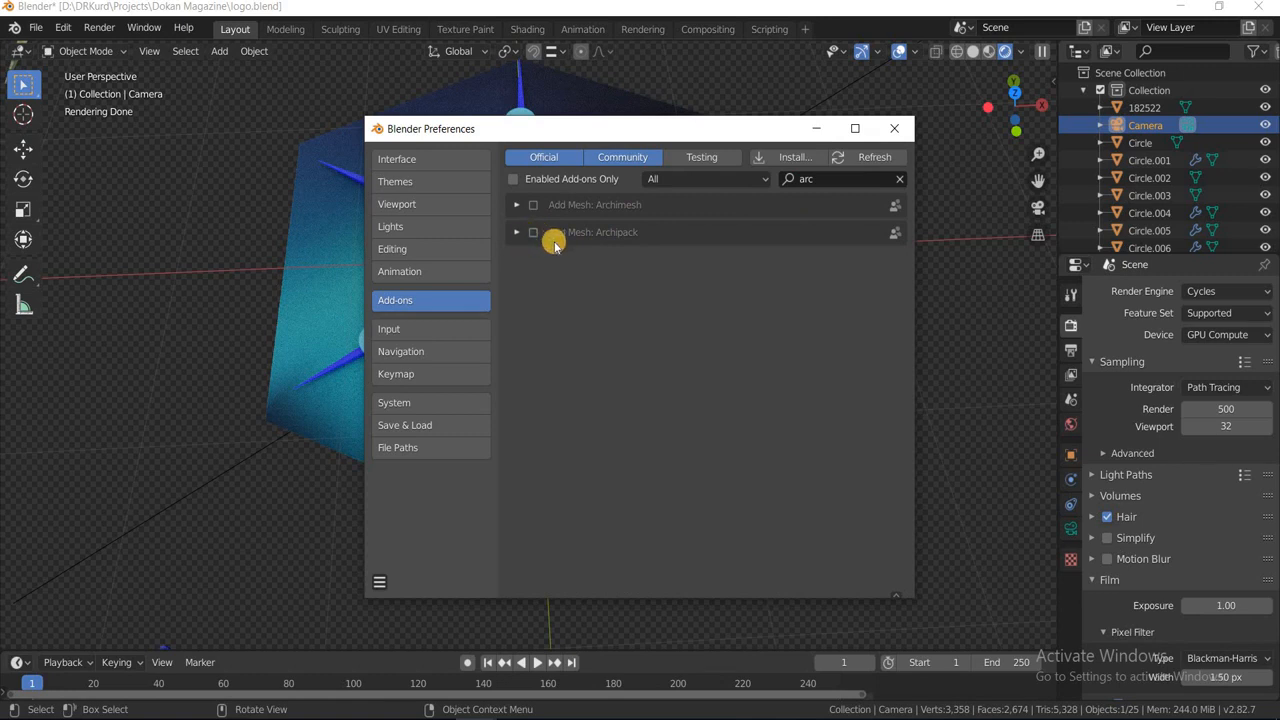
click(534, 234)
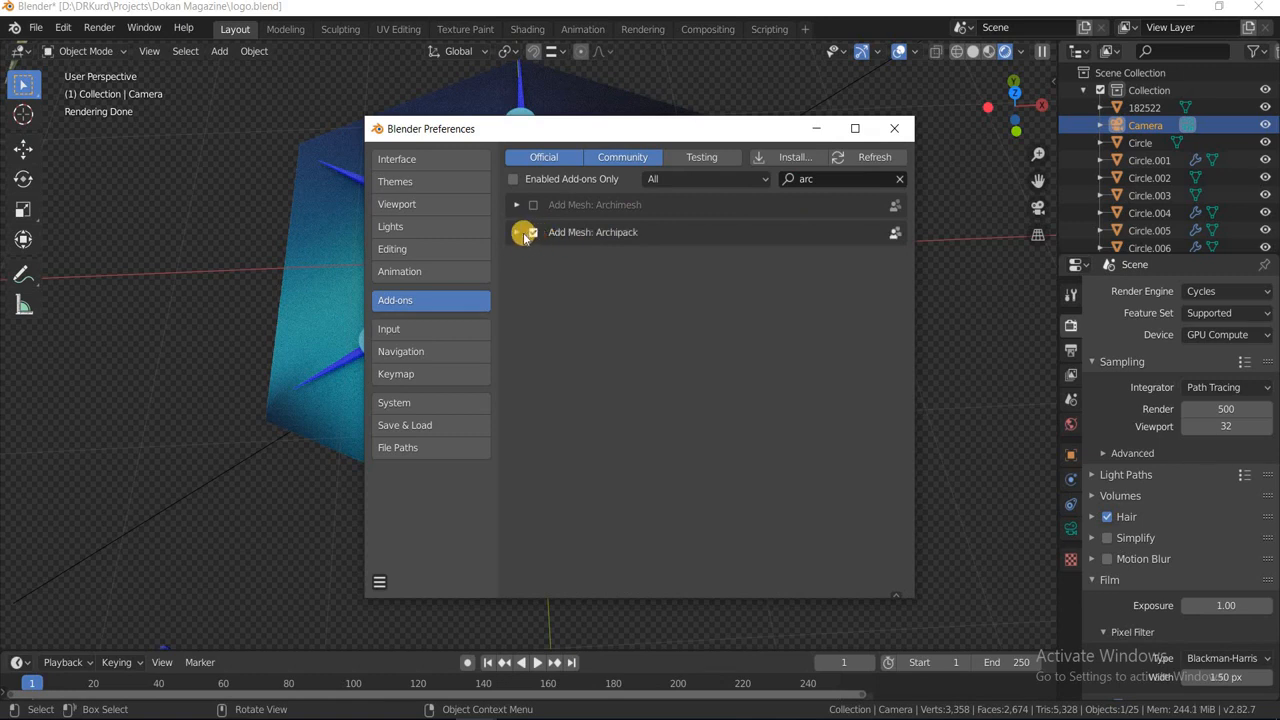
Step: Examine the Archipack add-on's information and preferences, and close the Preferences window
click(517, 233)
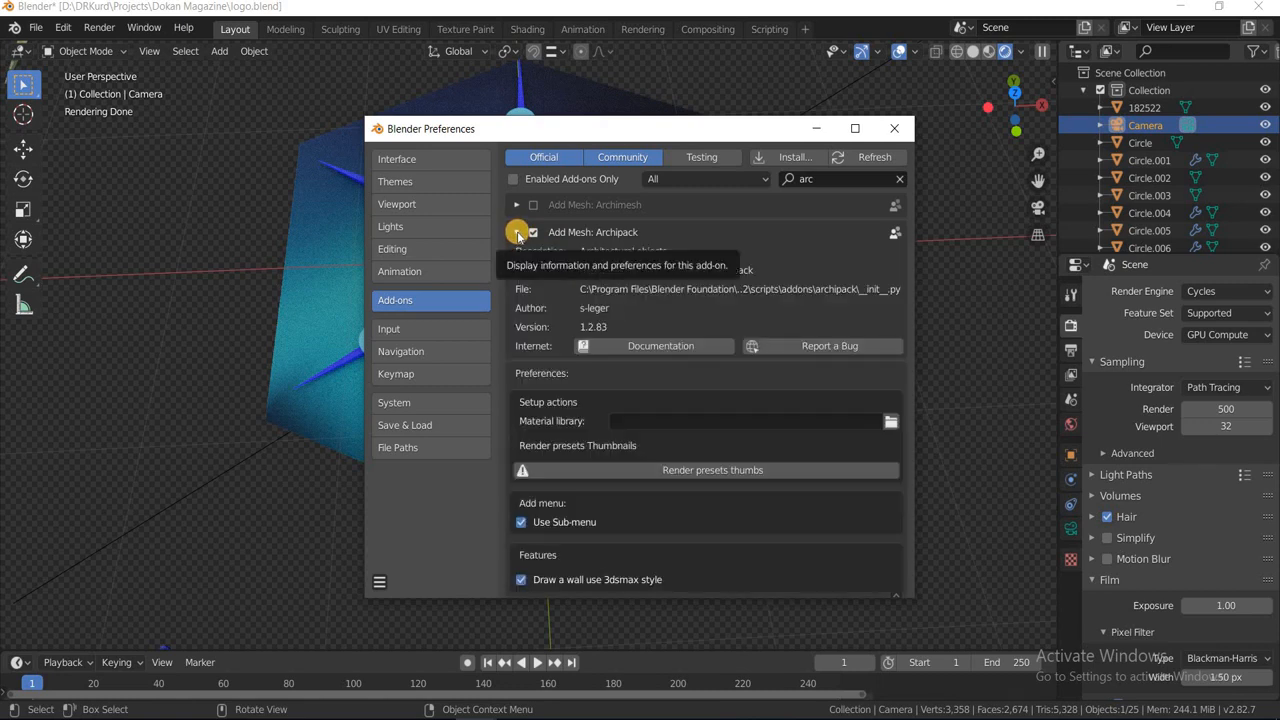
click(518, 233)
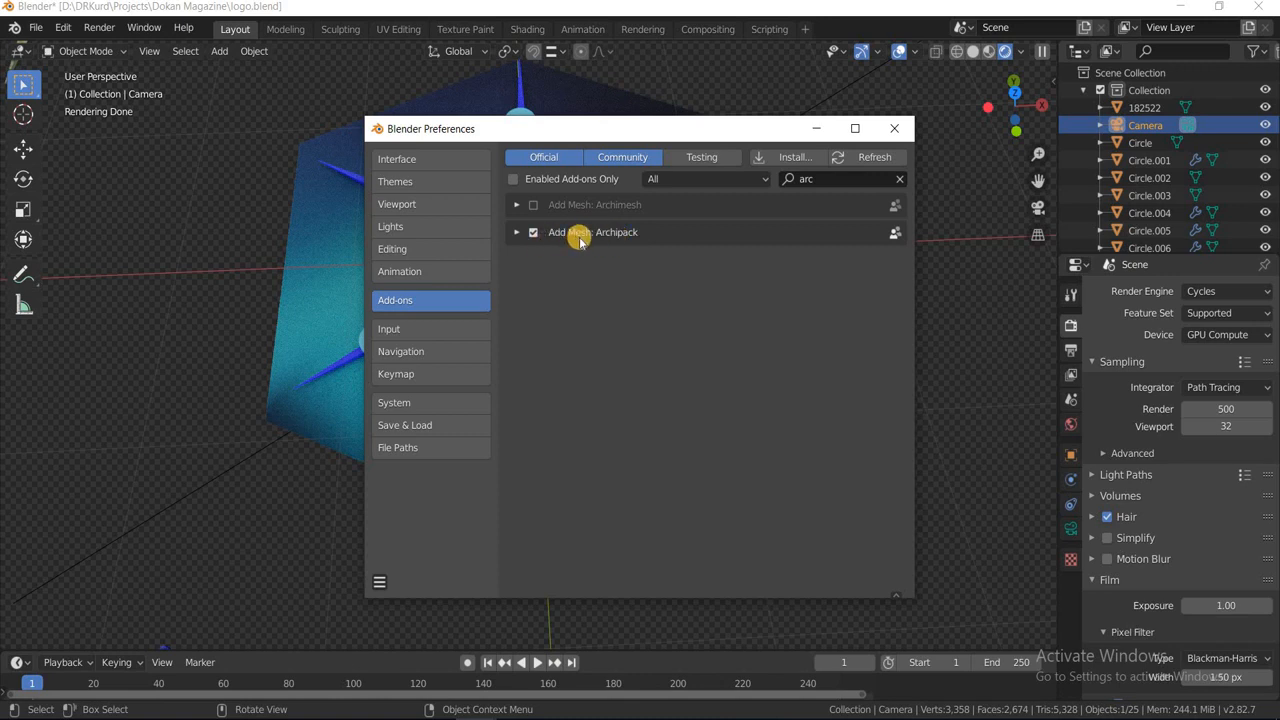
click(891, 129)
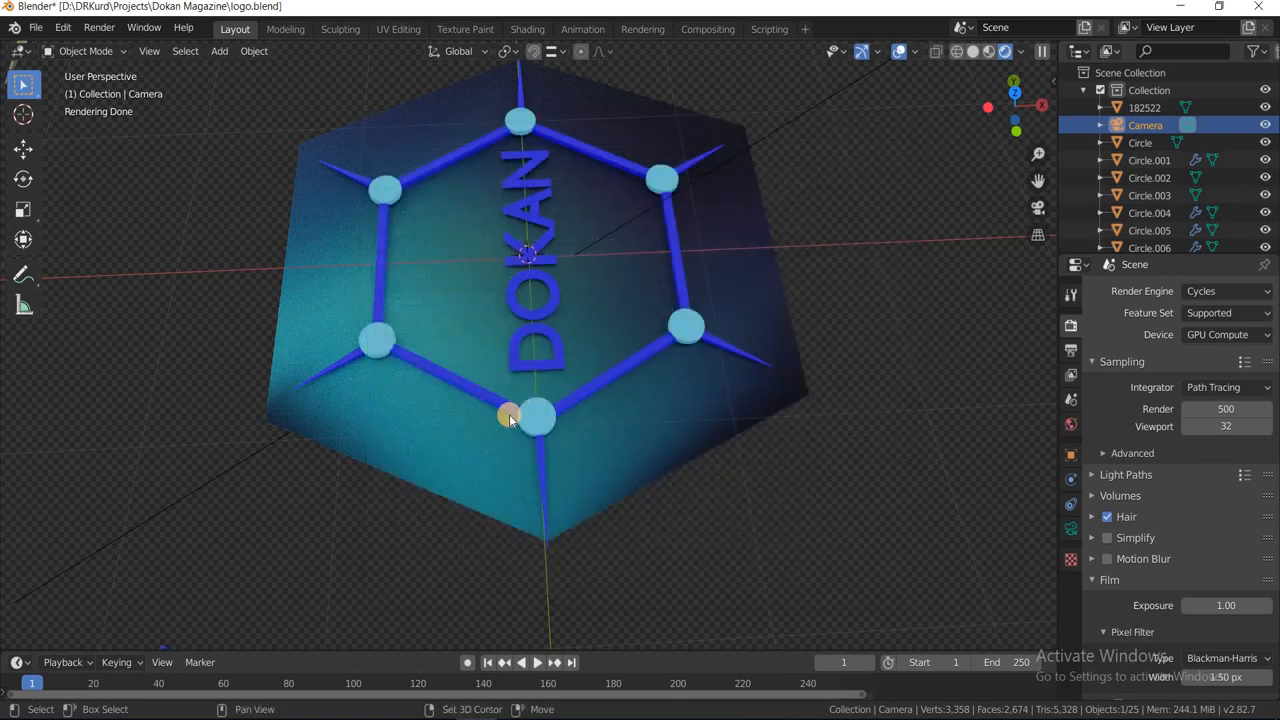
Step: Add an Archipack wall to the scene
key(shift+a)
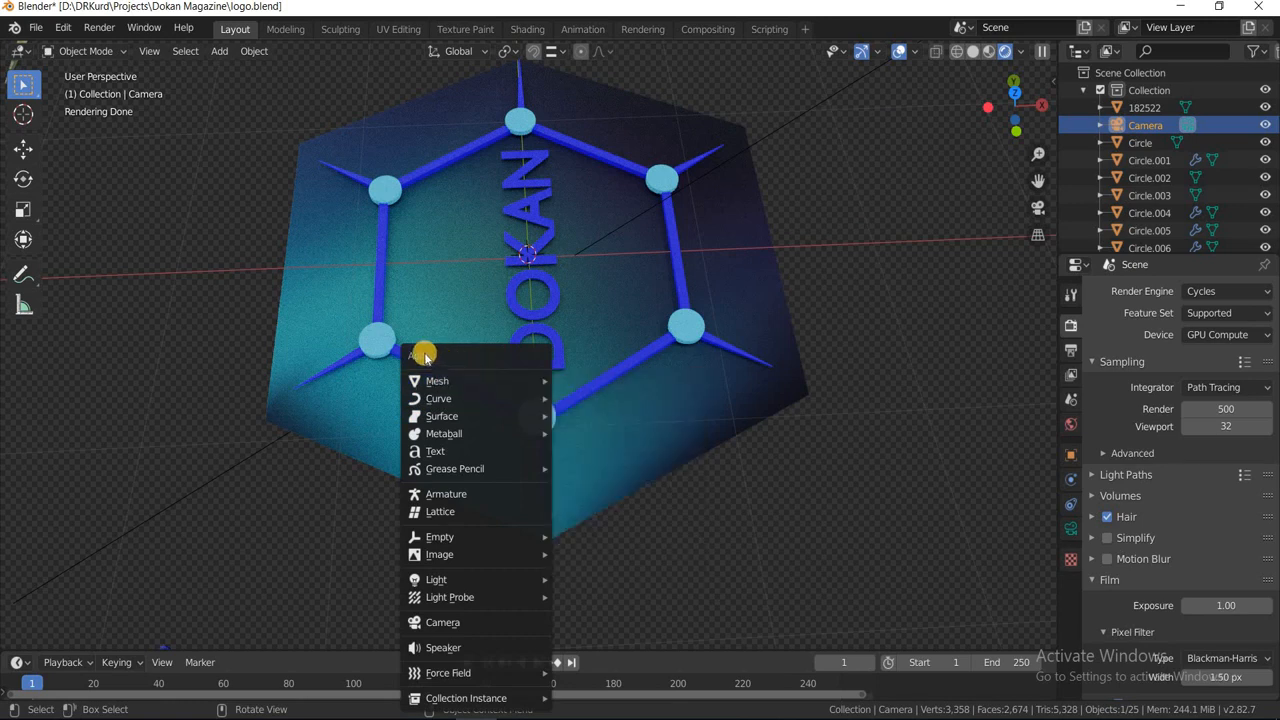
mouse_move(456, 381)
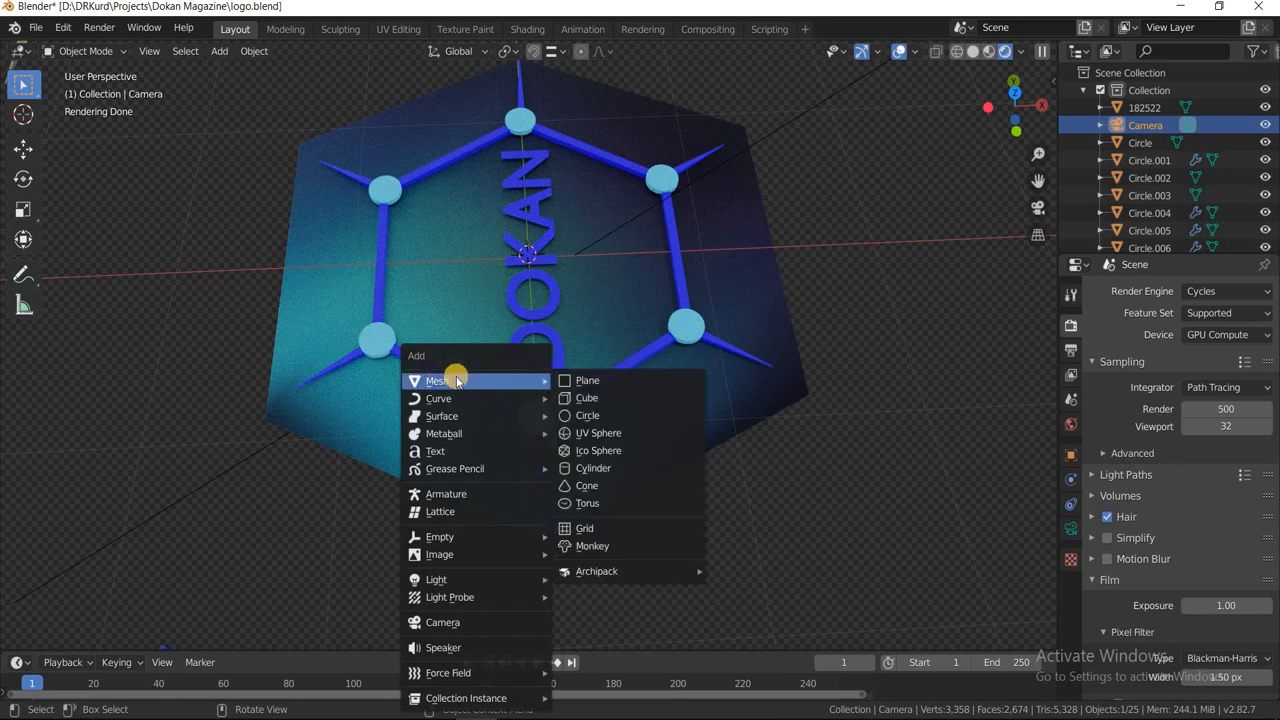
mouse_move(676, 573)
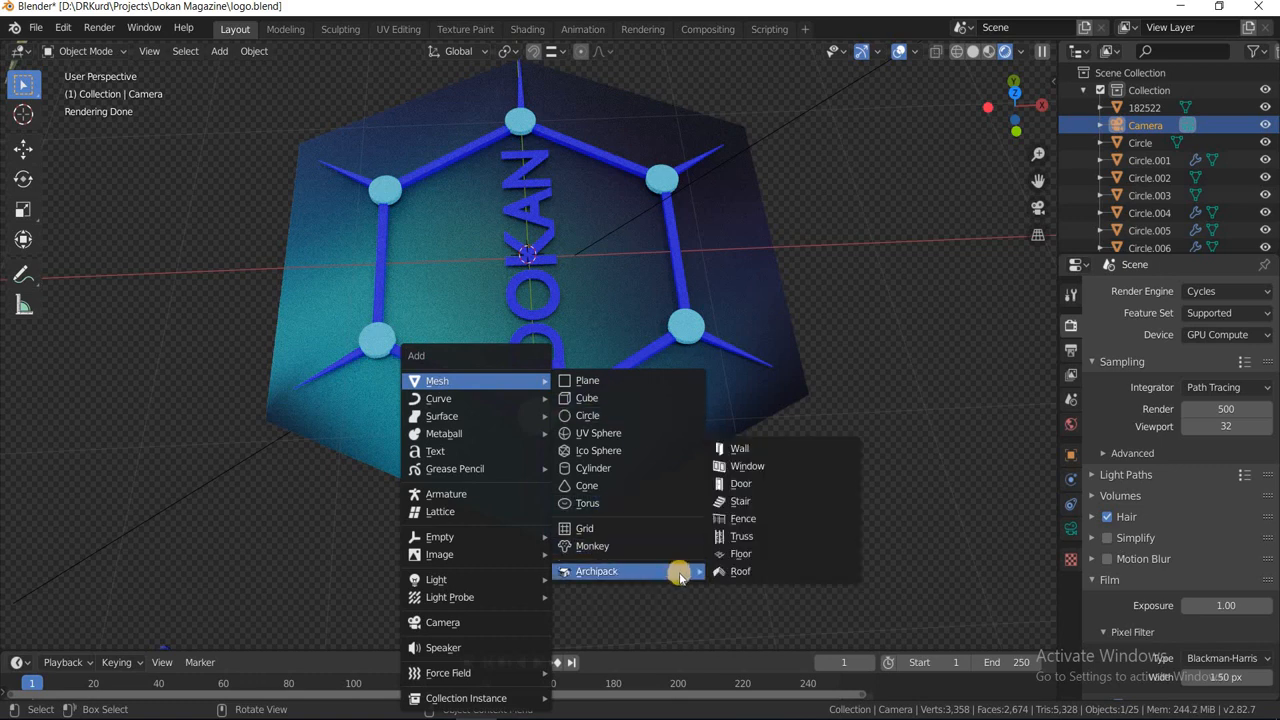
click(758, 449)
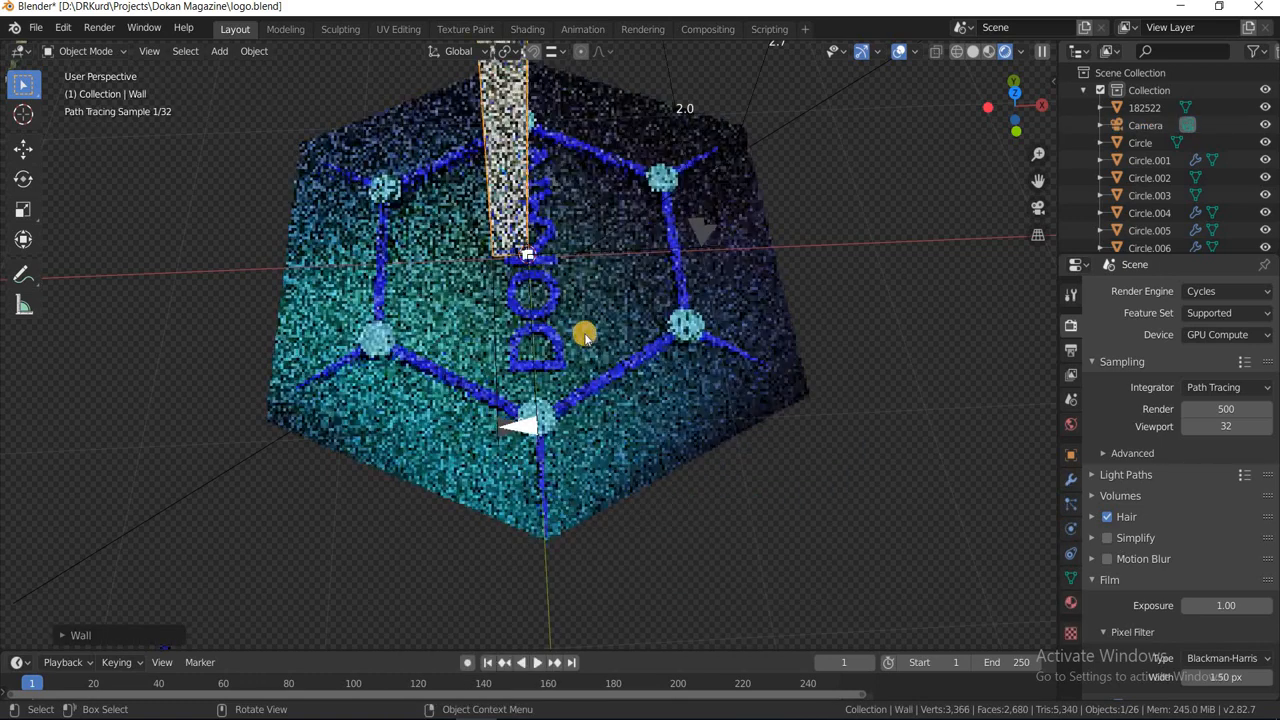
Step: Stretch the wall's first segment to about 5.69 m and add a perpendicular second segment about 3.77 m long
scroll(524, 257, down, 3)
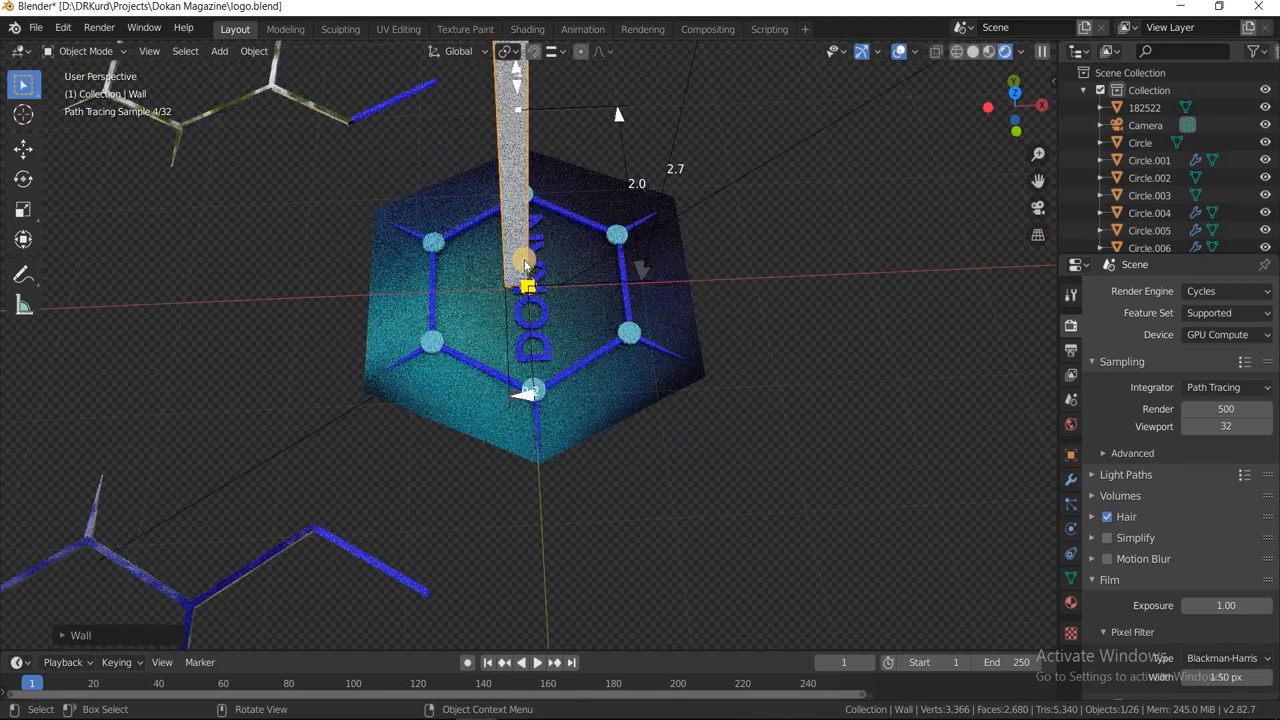
scroll(524, 263, down, 5)
middle_drag(691, 340, 674, 289)
scroll(677, 289, up, 5)
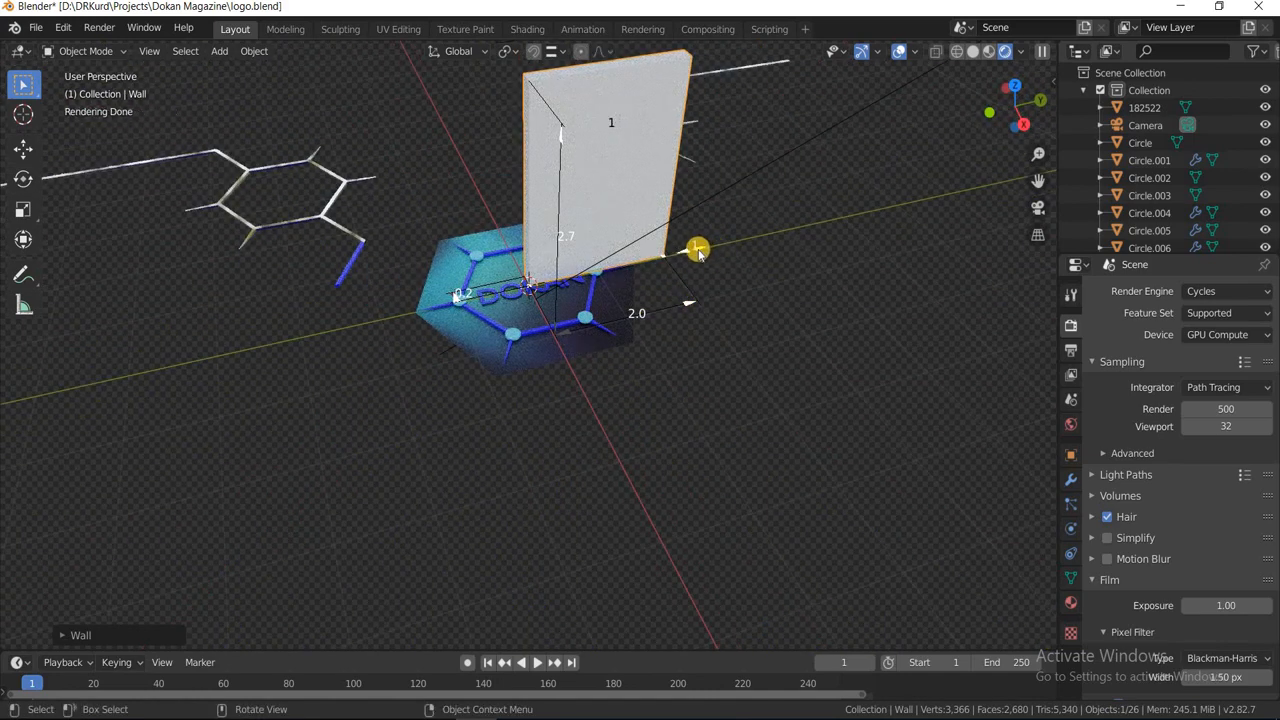
drag(701, 250, 765, 284)
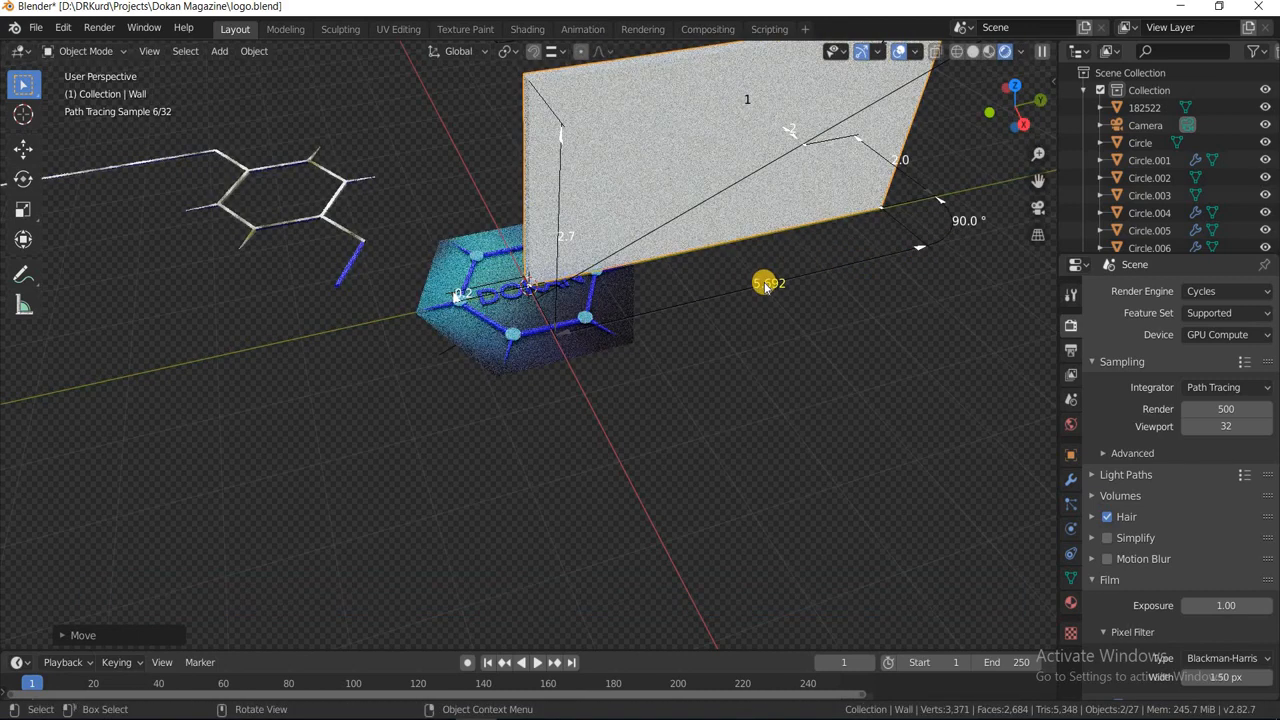
middle_drag(820, 329, 494, 523)
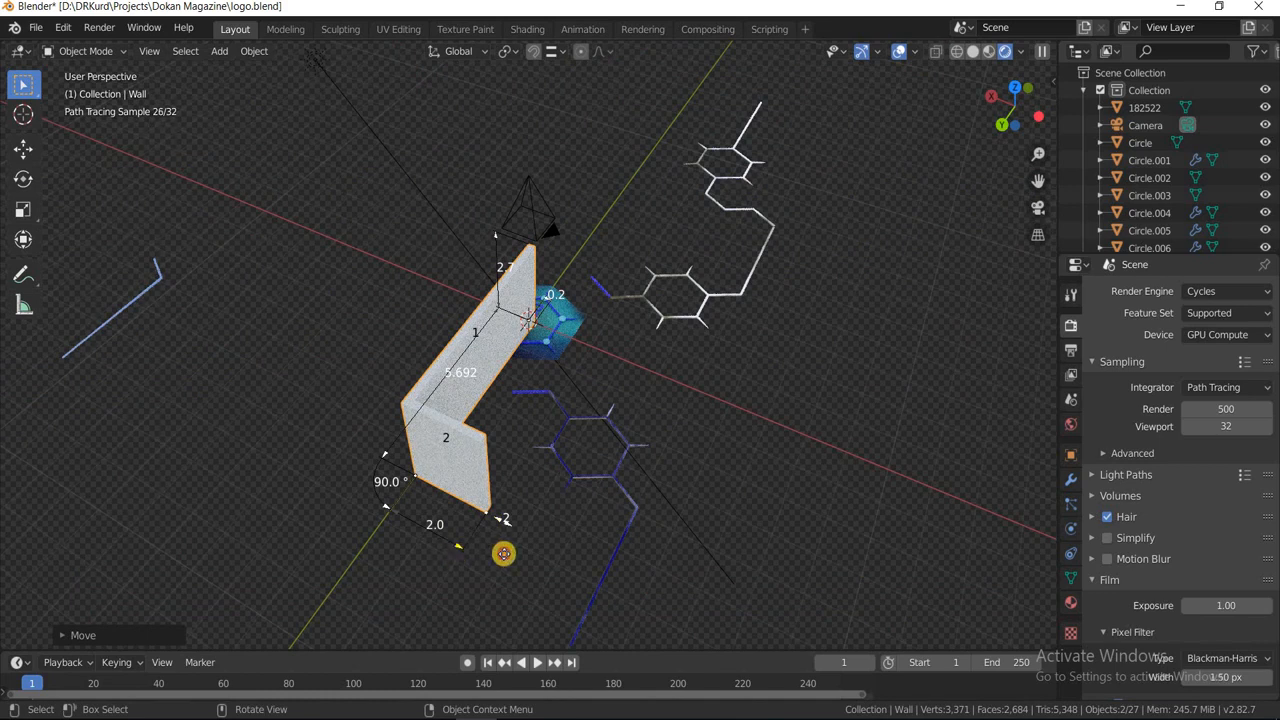
drag(503, 553, 557, 557)
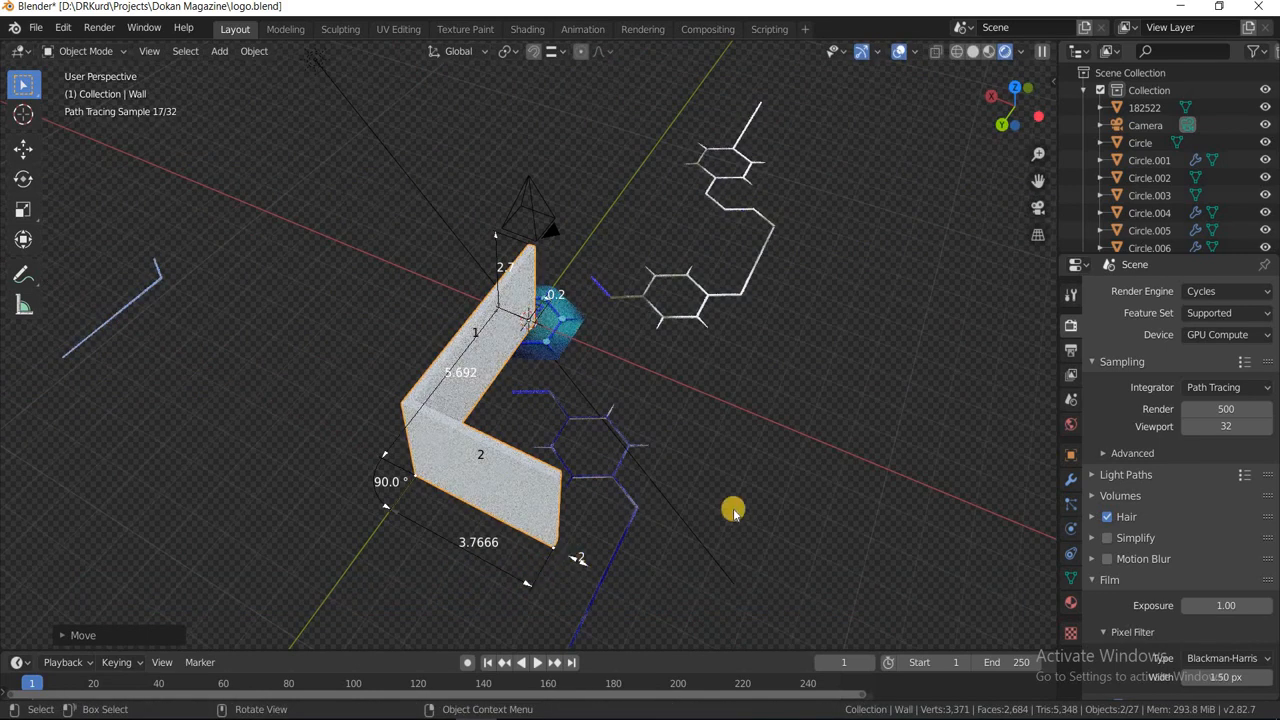
Step: Add a third wall segment about 6.85 m long at a right angle to the end of the second one
middle_drag(643, 520, 253, 414)
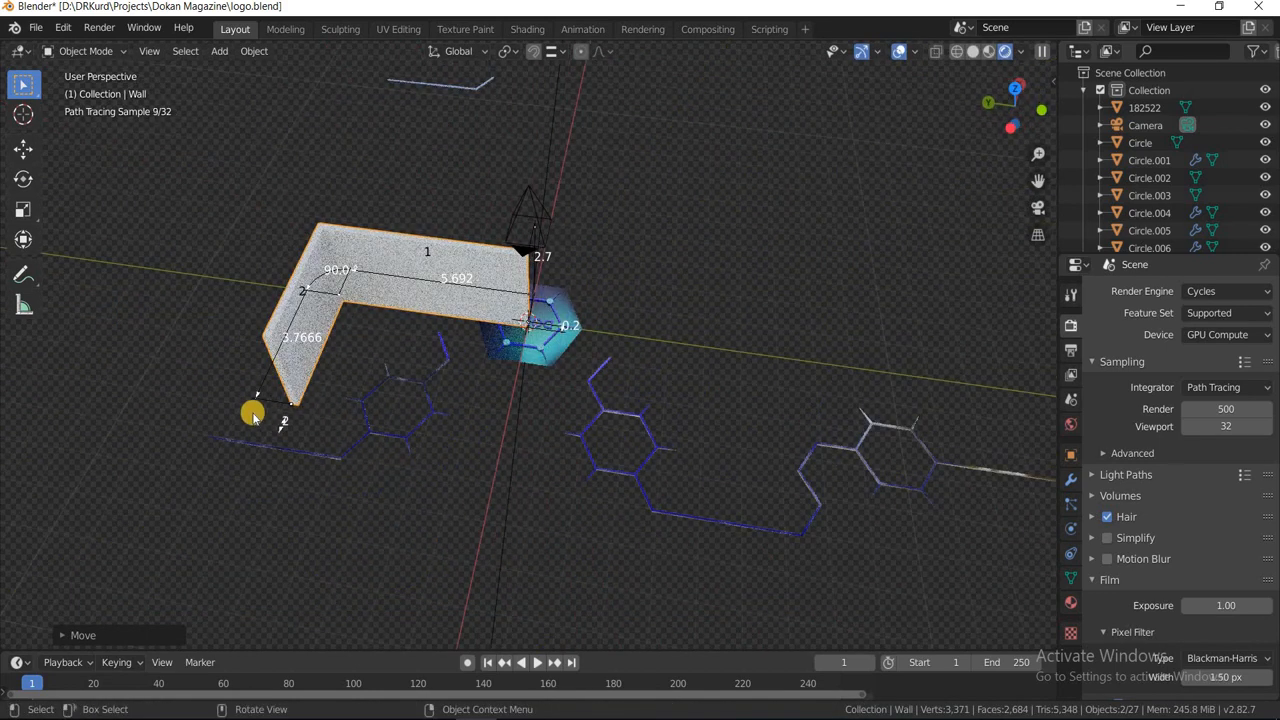
click(284, 428)
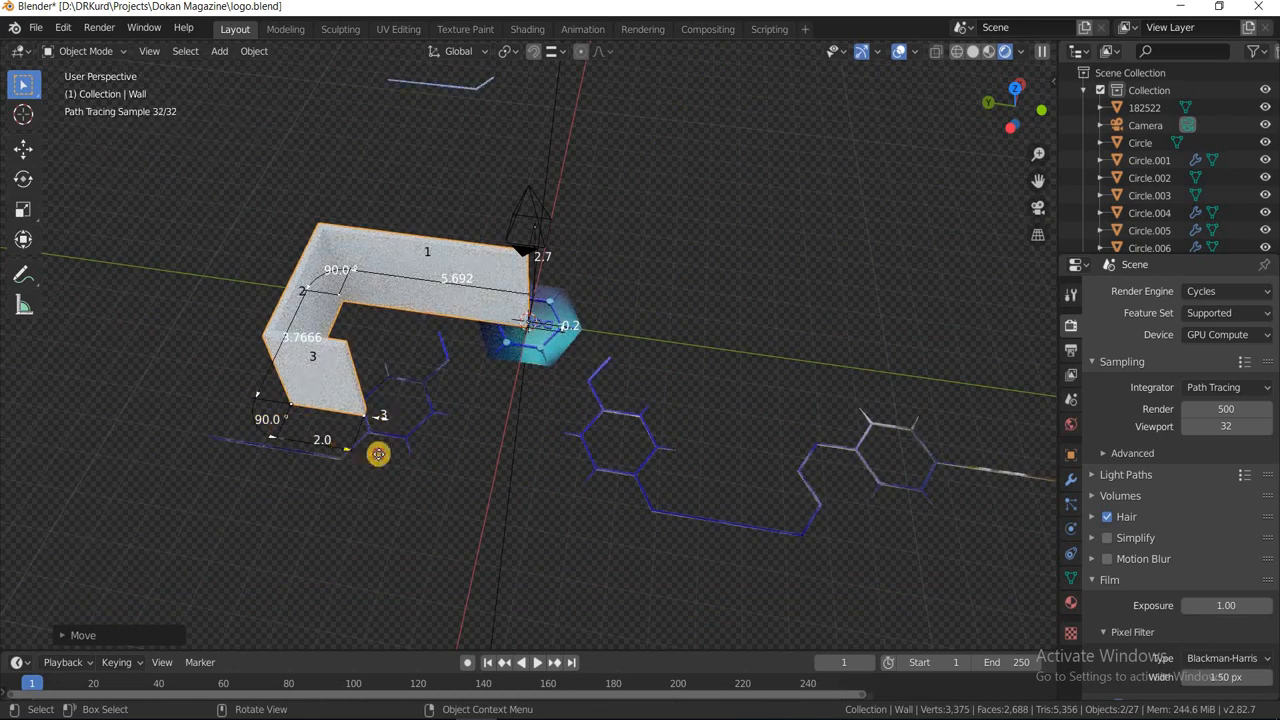
drag(374, 451, 503, 460)
Step: Set the length of wall segment 1 to 5 m
middle_drag(503, 460, 589, 234)
click(586, 251)
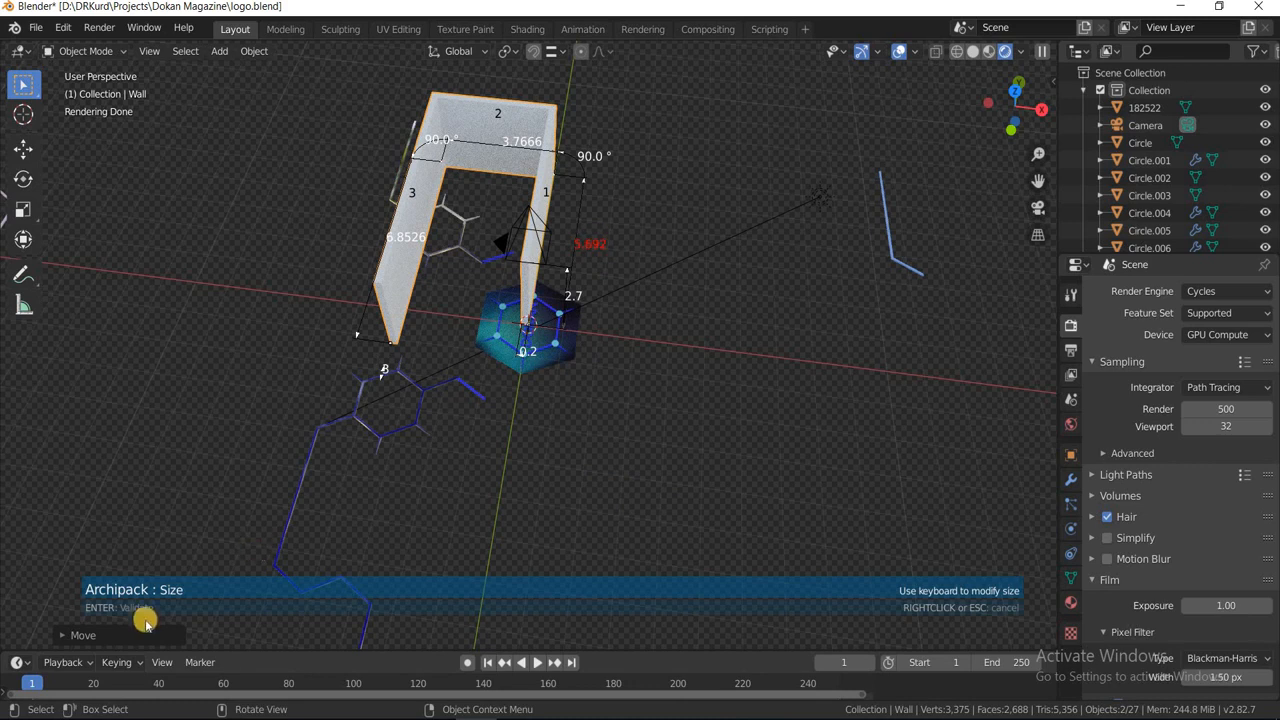
click(60, 636)
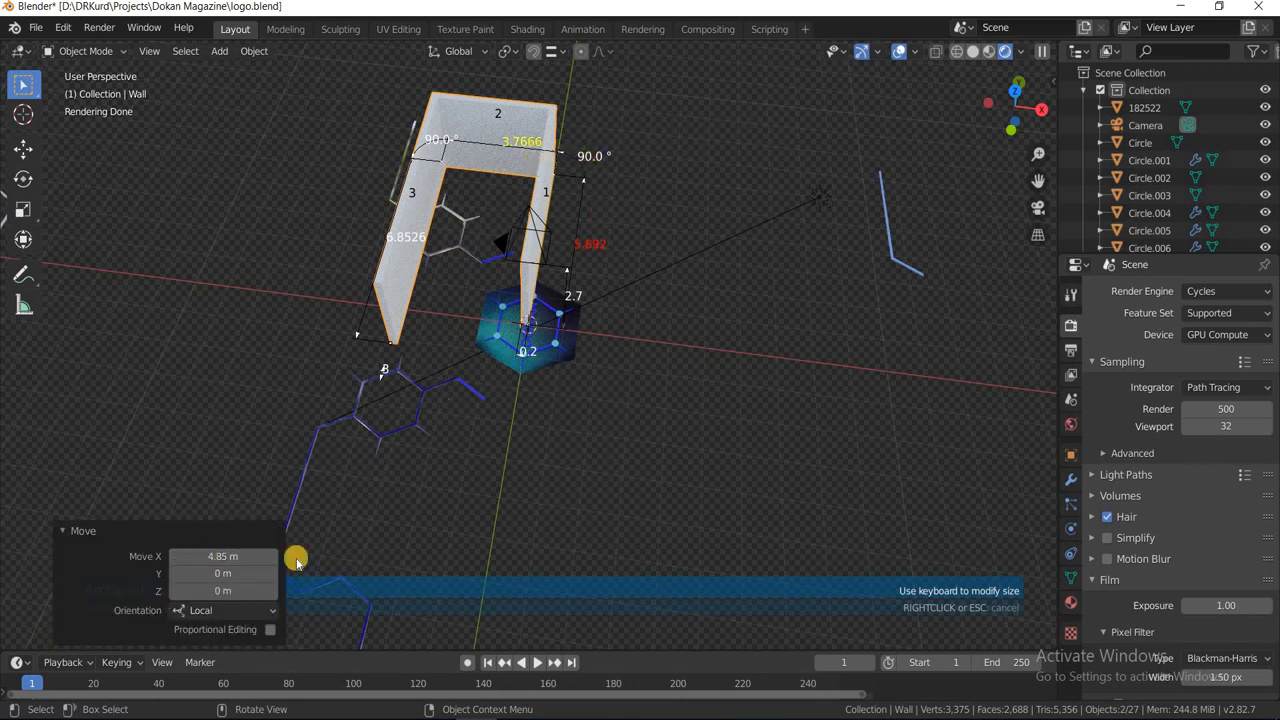
click(81, 533)
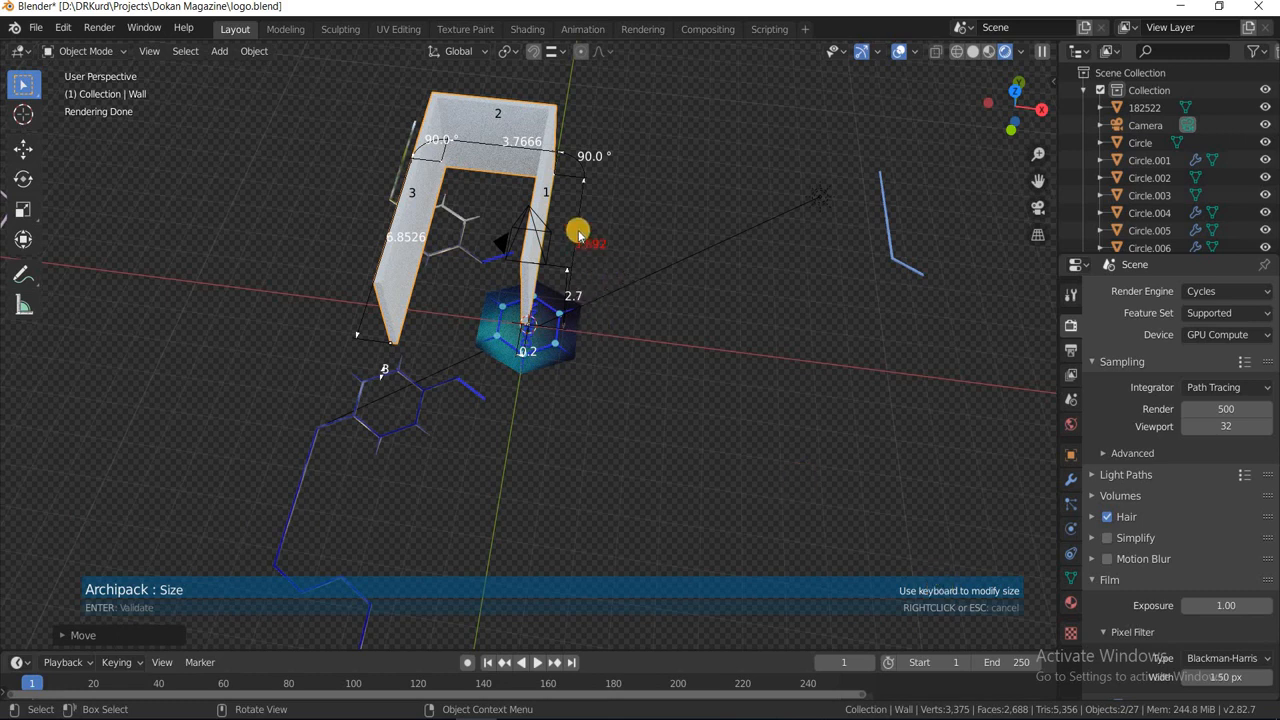
click(585, 262)
text(5)
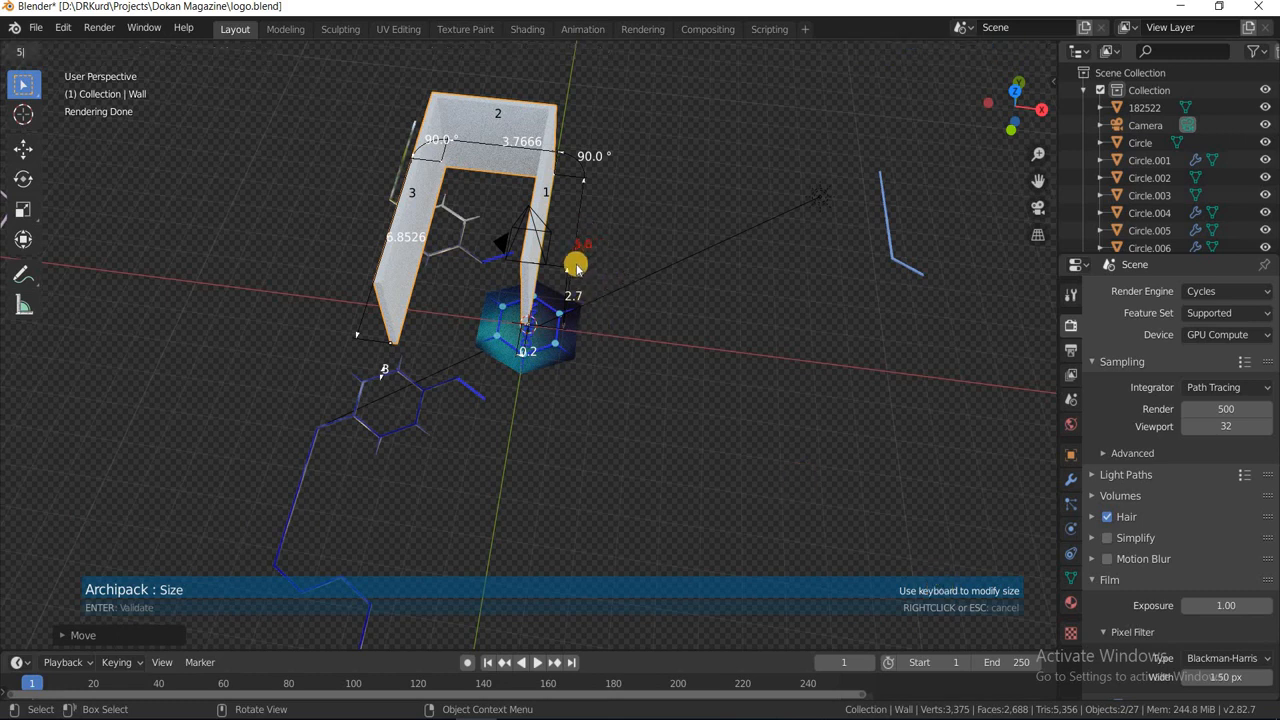
key(Return)
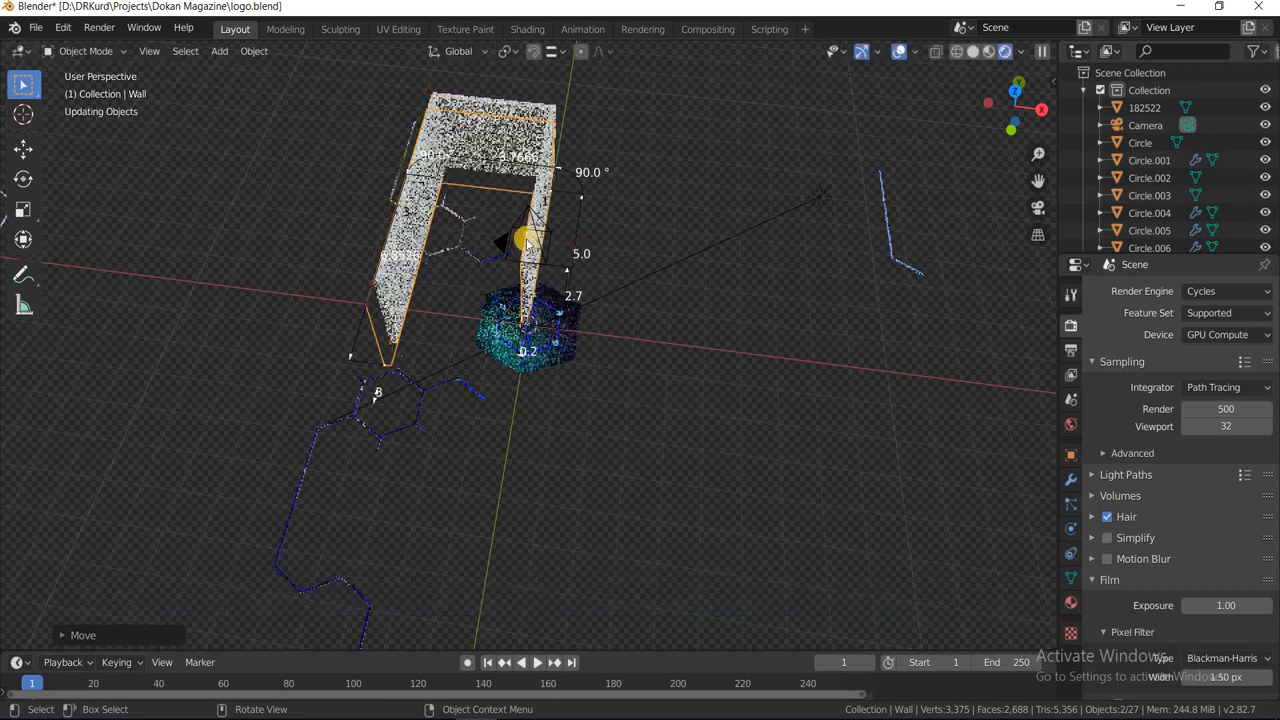
Step: Set the length of wall segment 2 to 4 m
middle_drag(627, 328, 778, 376)
click(770, 387)
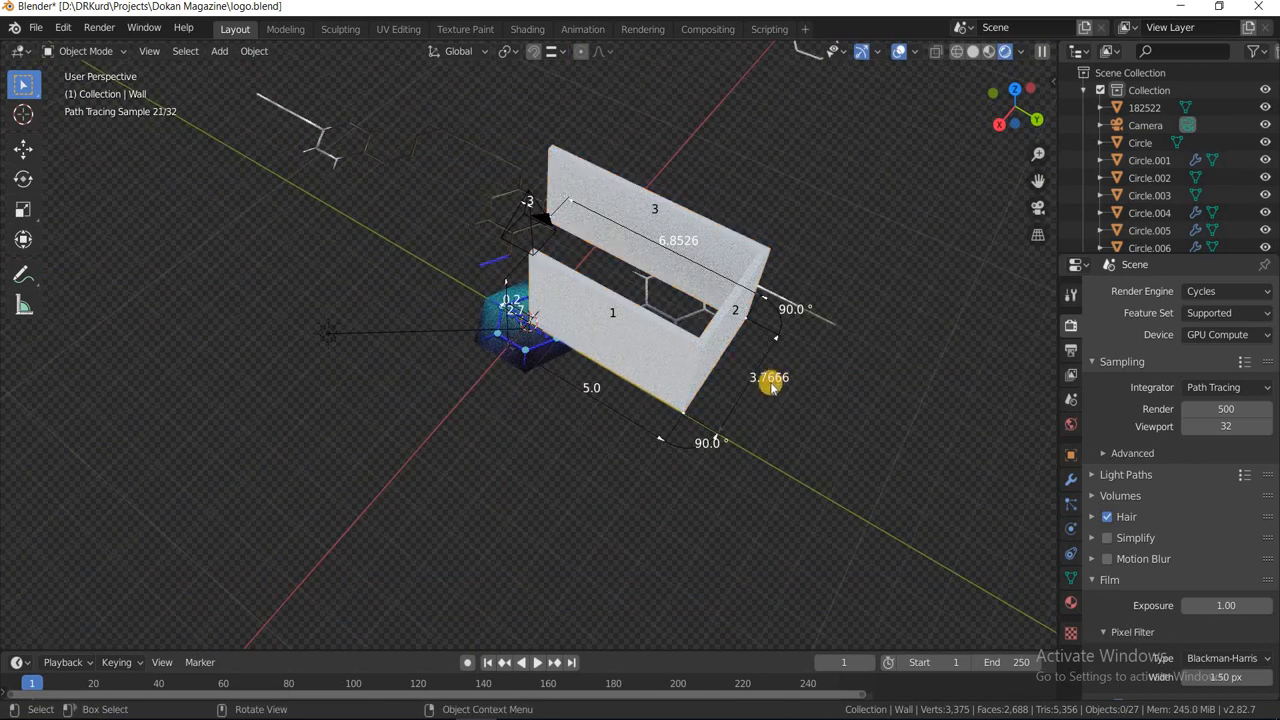
click(766, 390)
text(4)
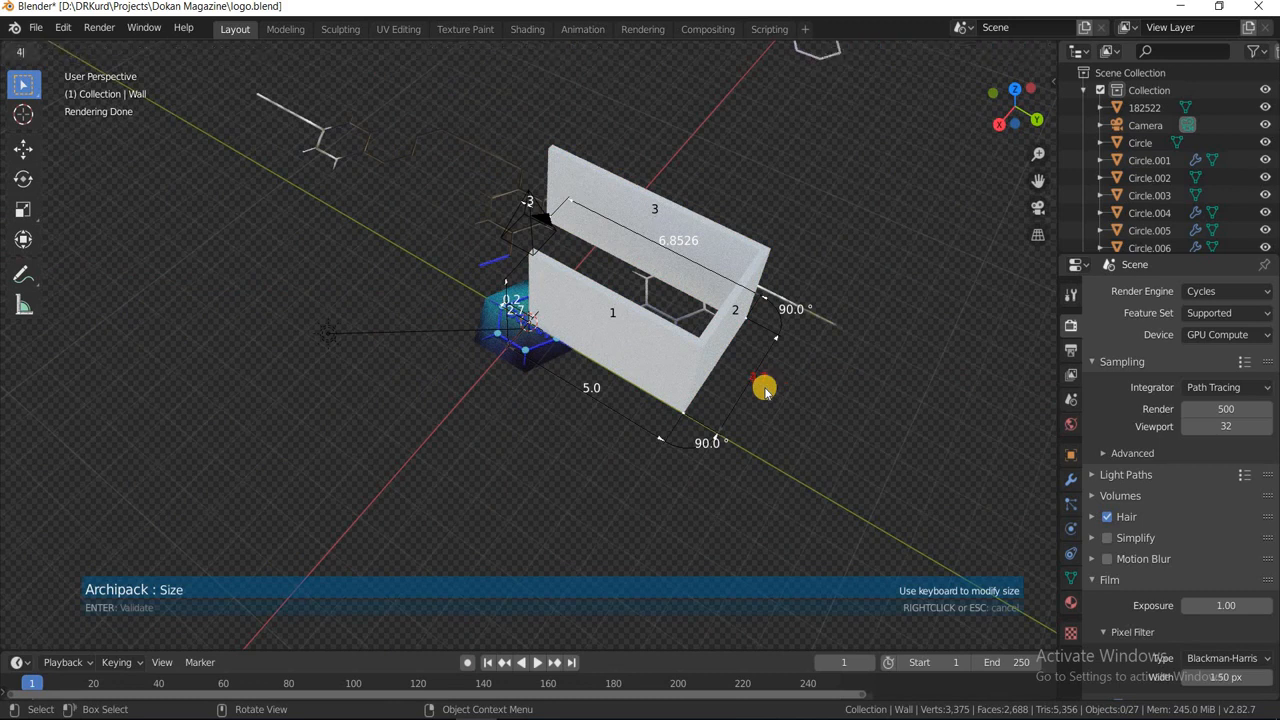
key(Return)
Step: Set the length of wall segment 3 to 5 m
middle_drag(591, 391, 610, 487)
click(610, 487)
text(5)
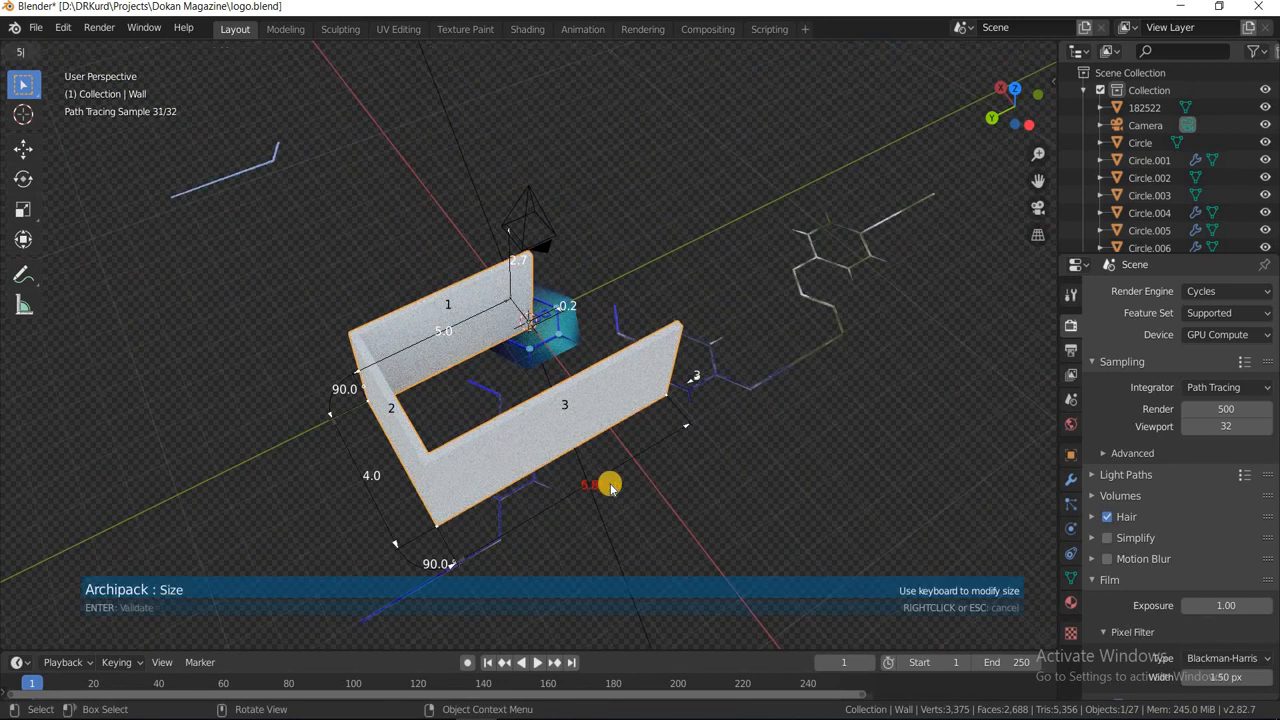
key(Return)
middle_drag(480, 472, 455, 425)
key(shift+a)
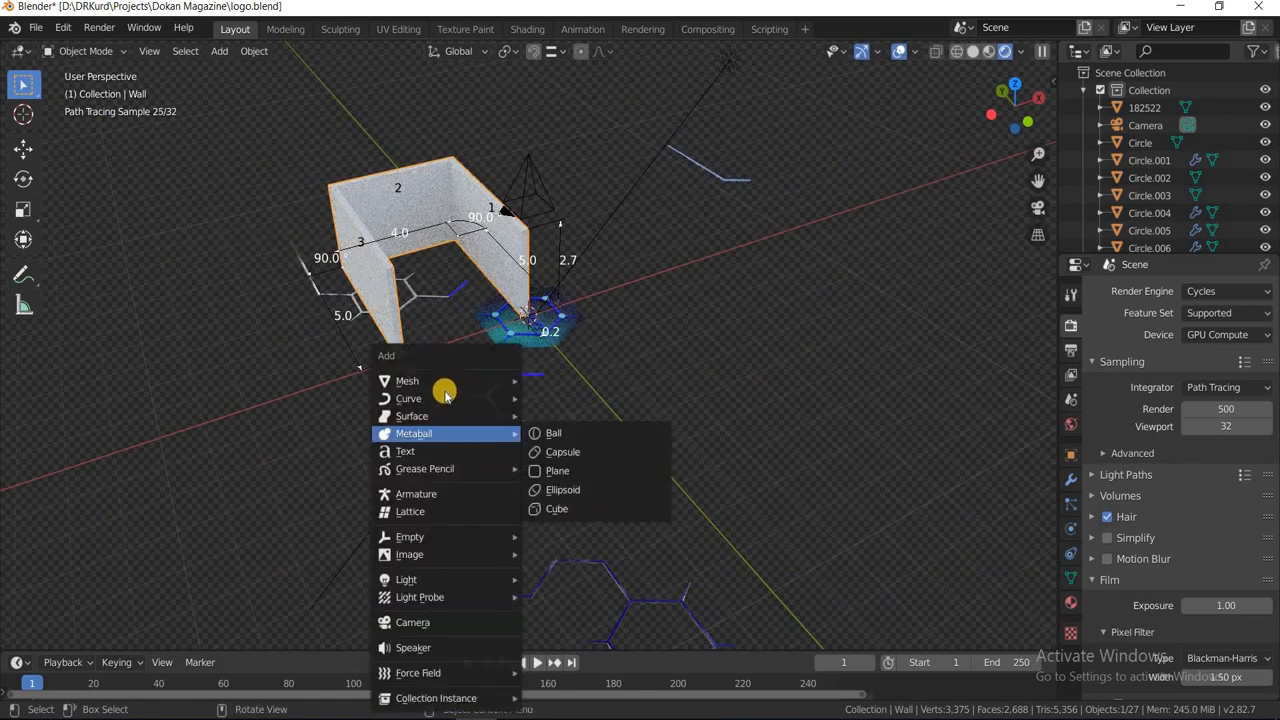
mouse_move(449, 380)
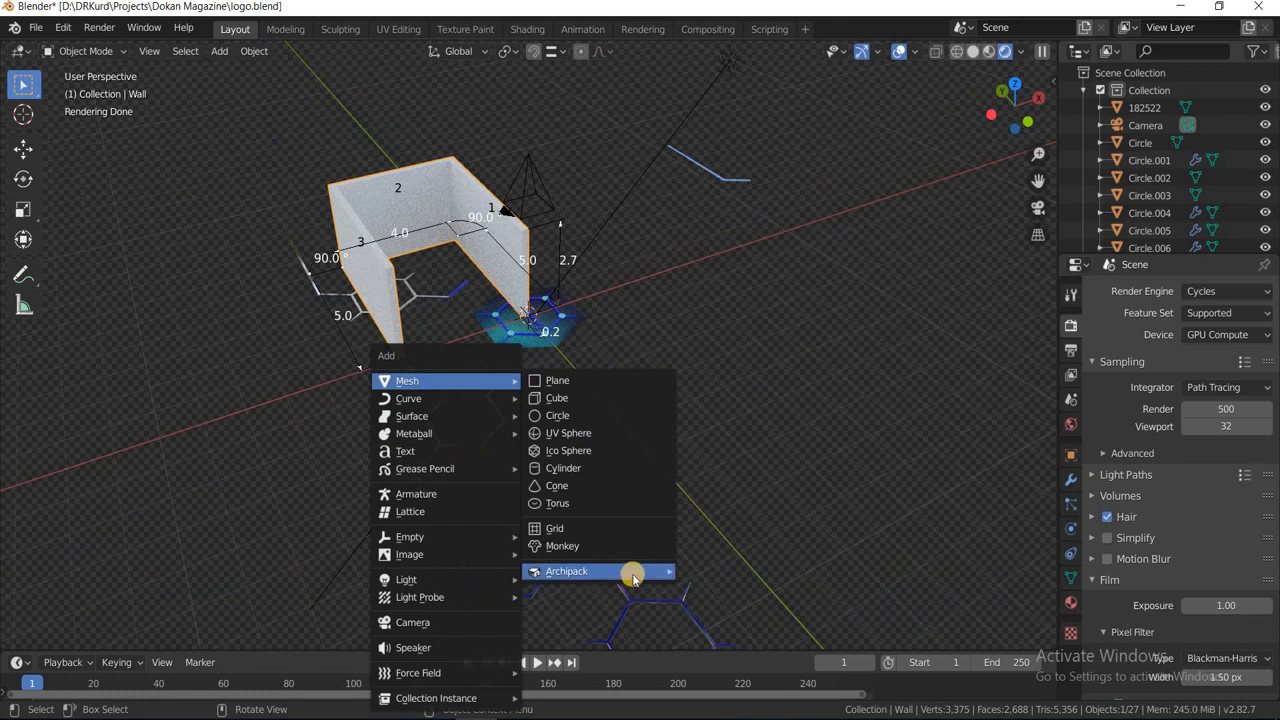
mouse_move(631, 571)
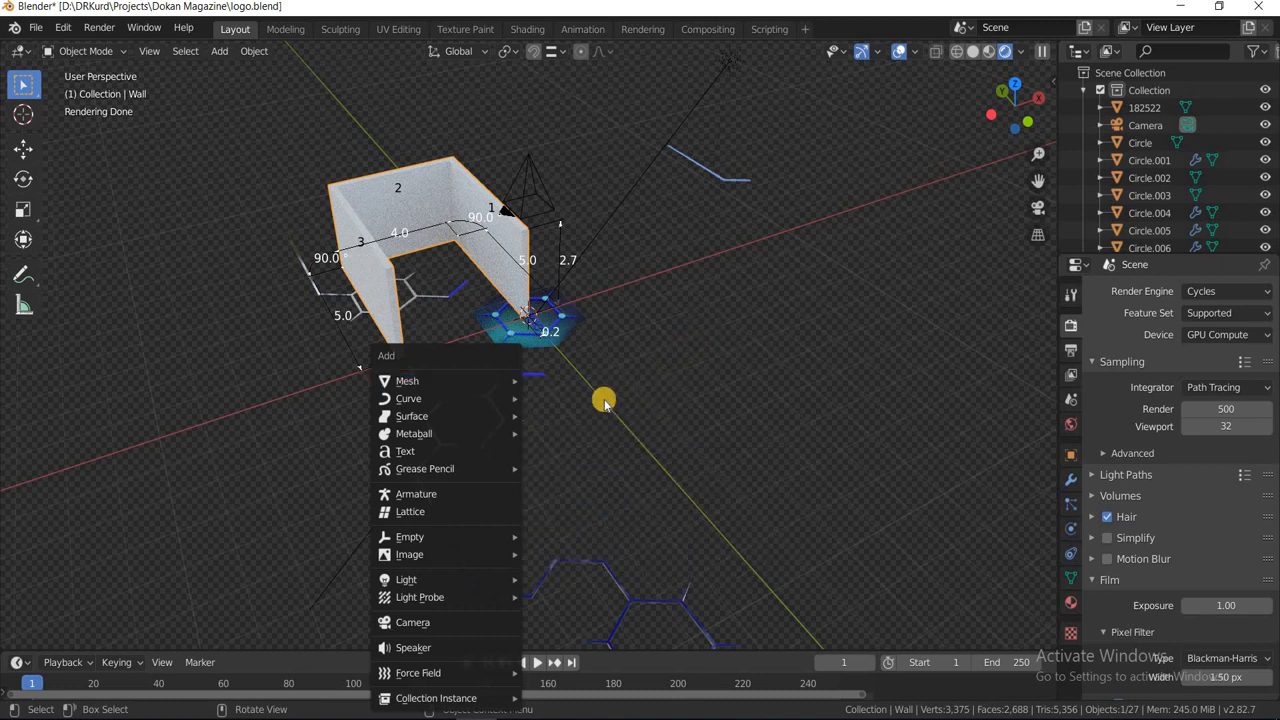
Step: Open the add-on preferences, clear the "arc" search filter and start installing an add-on from a file
click(65, 30)
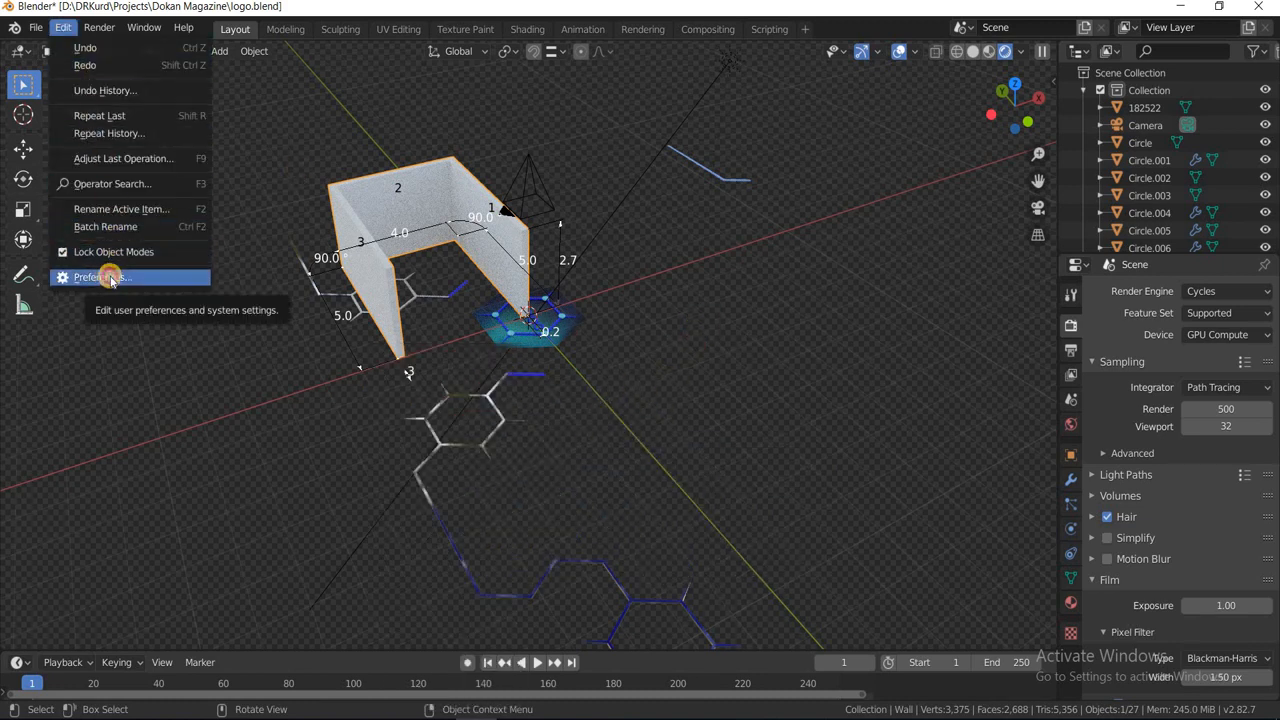
click(110, 278)
click(533, 232)
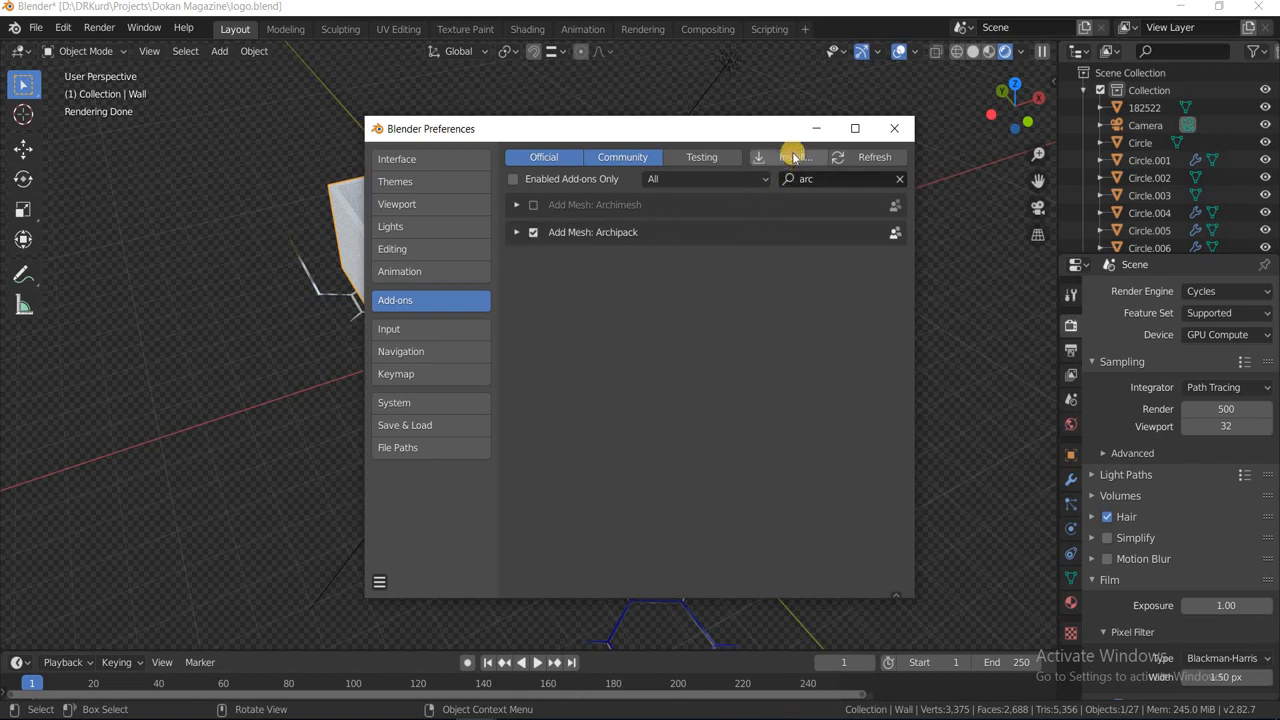
click(896, 179)
click(790, 157)
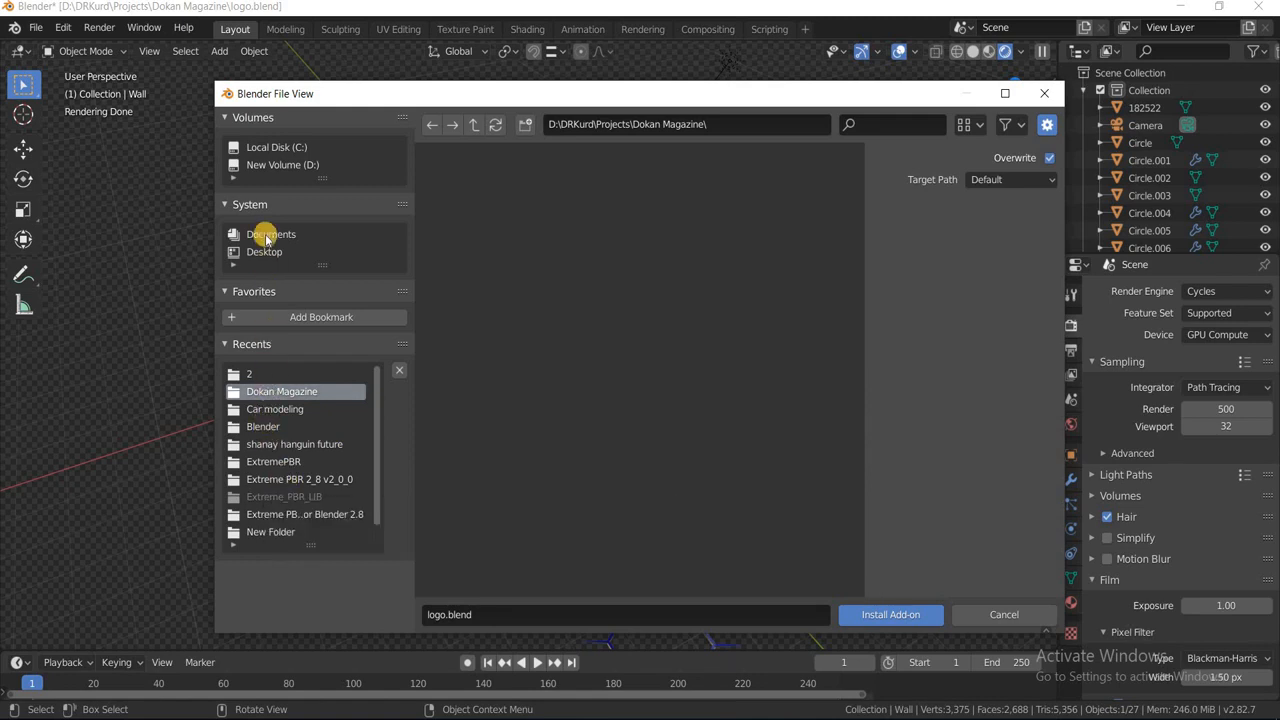
Step: Browse drive D: in the file browser and open its DRKurd folder
click(284, 165)
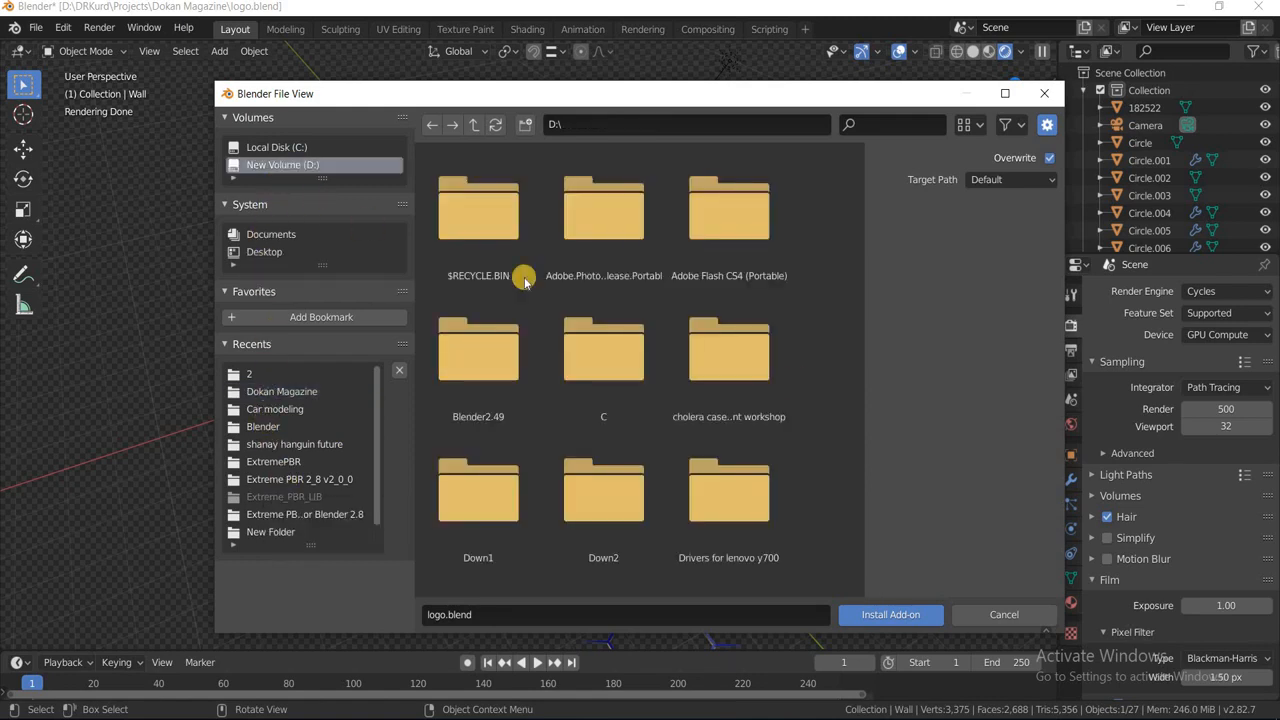
scroll(735, 395, down, 1)
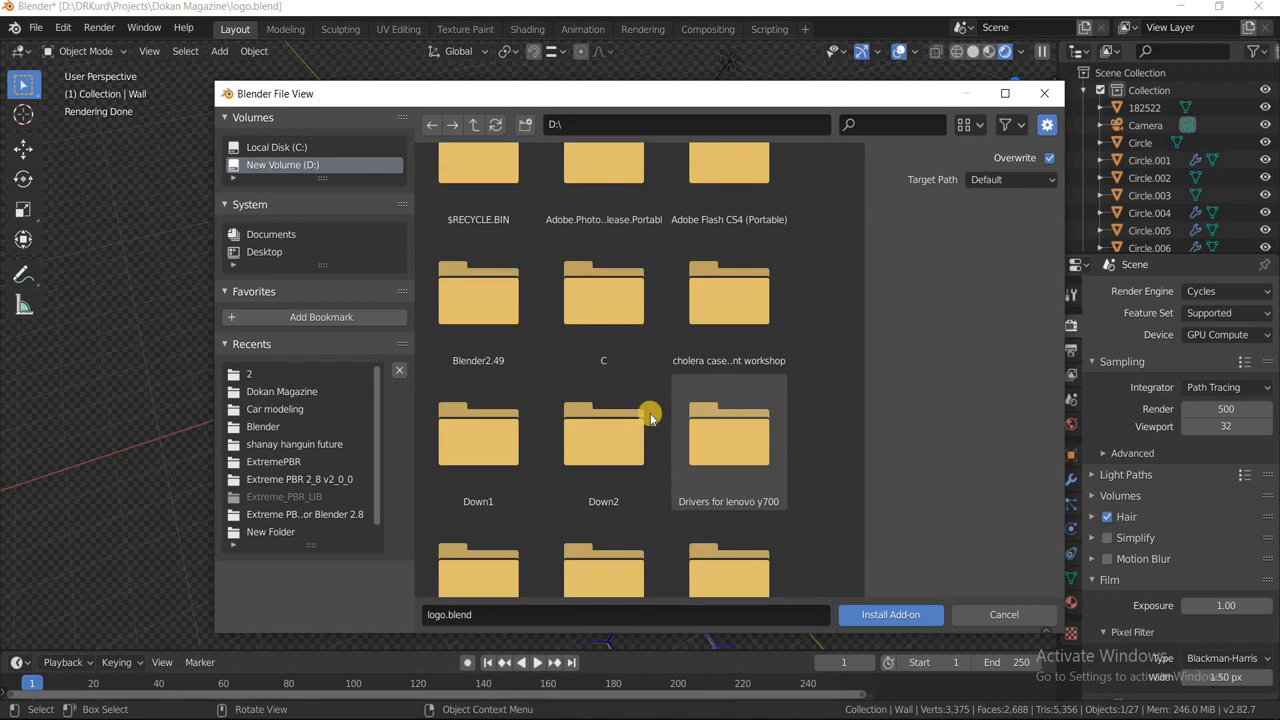
scroll(624, 410, down, 1)
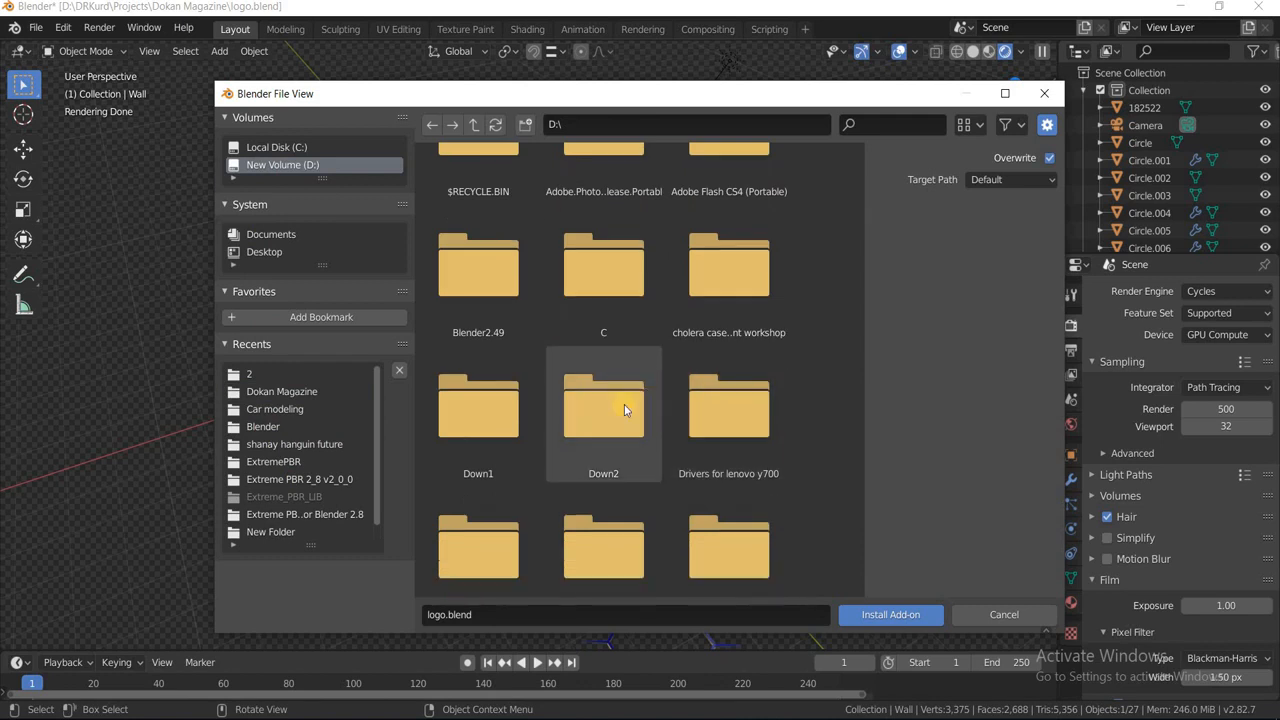
scroll(622, 410, down, 4)
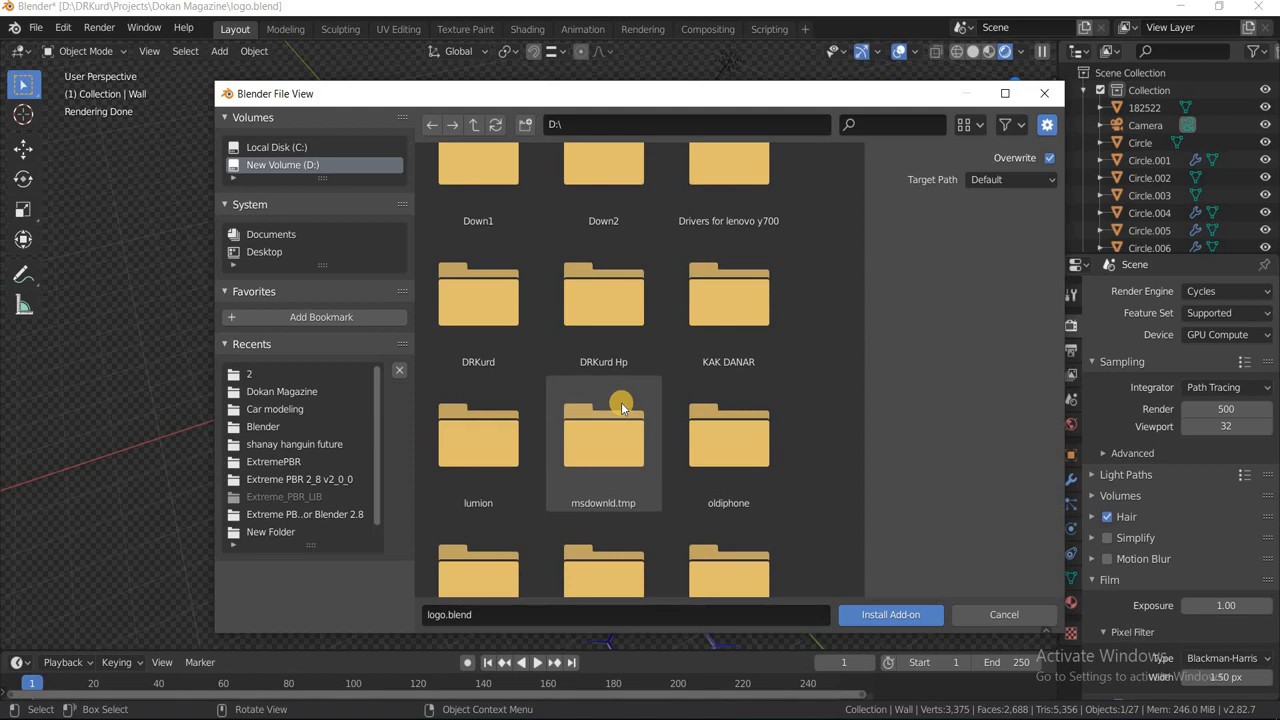
double_click(515, 316)
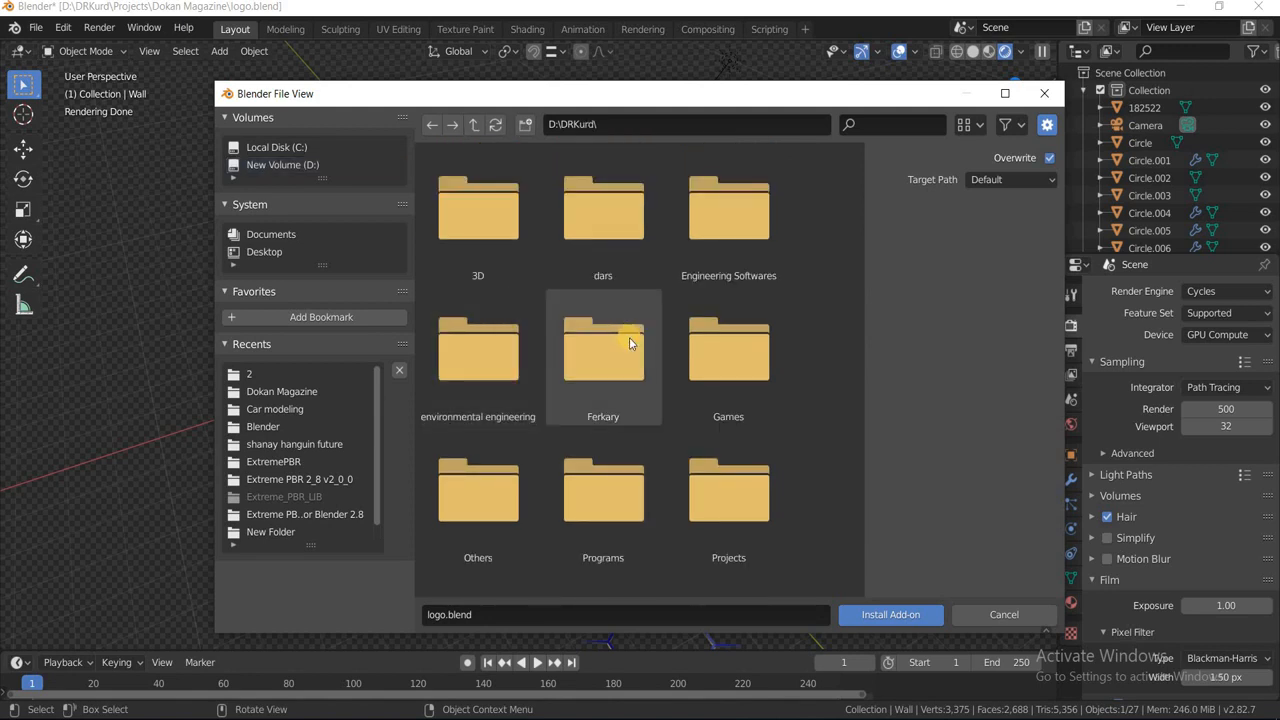
Step: Look through the DRKurd folder and open Engineering Softwares, followed by its Blender subfolder
scroll(623, 353, down, 2)
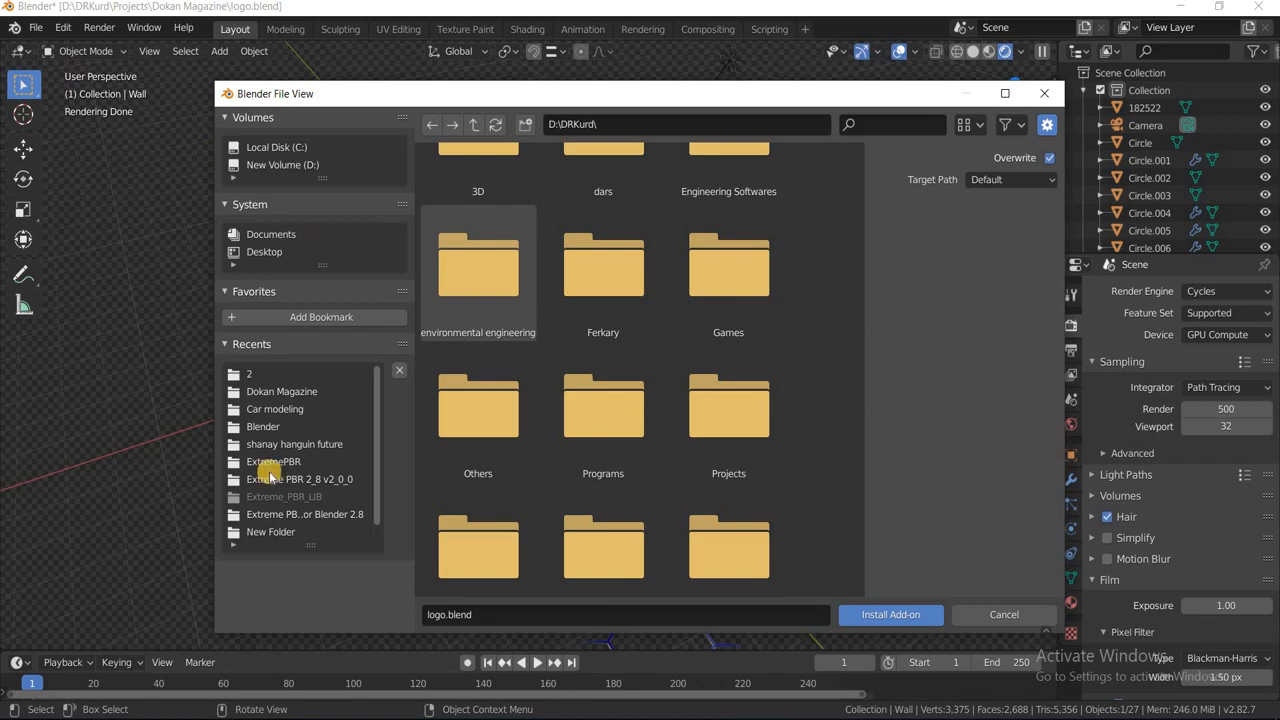
scroll(631, 429, down, 2)
scroll(631, 429, down, 3)
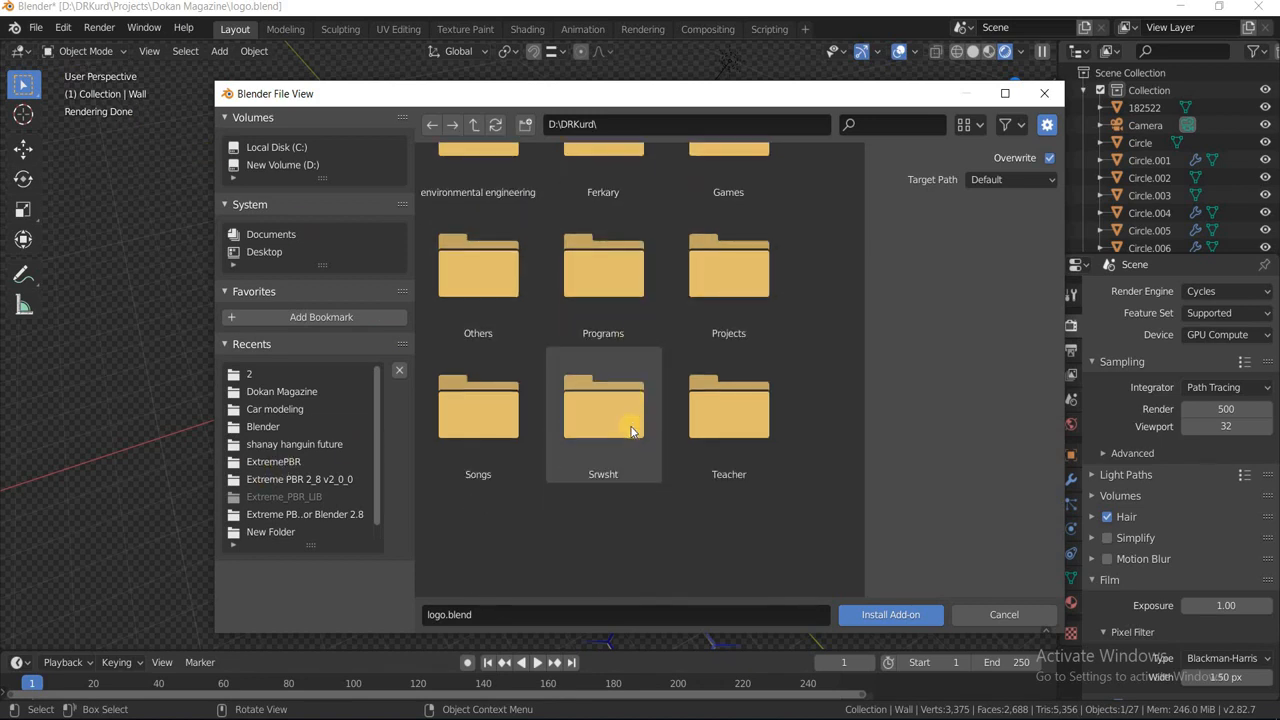
scroll(623, 423, up, 5)
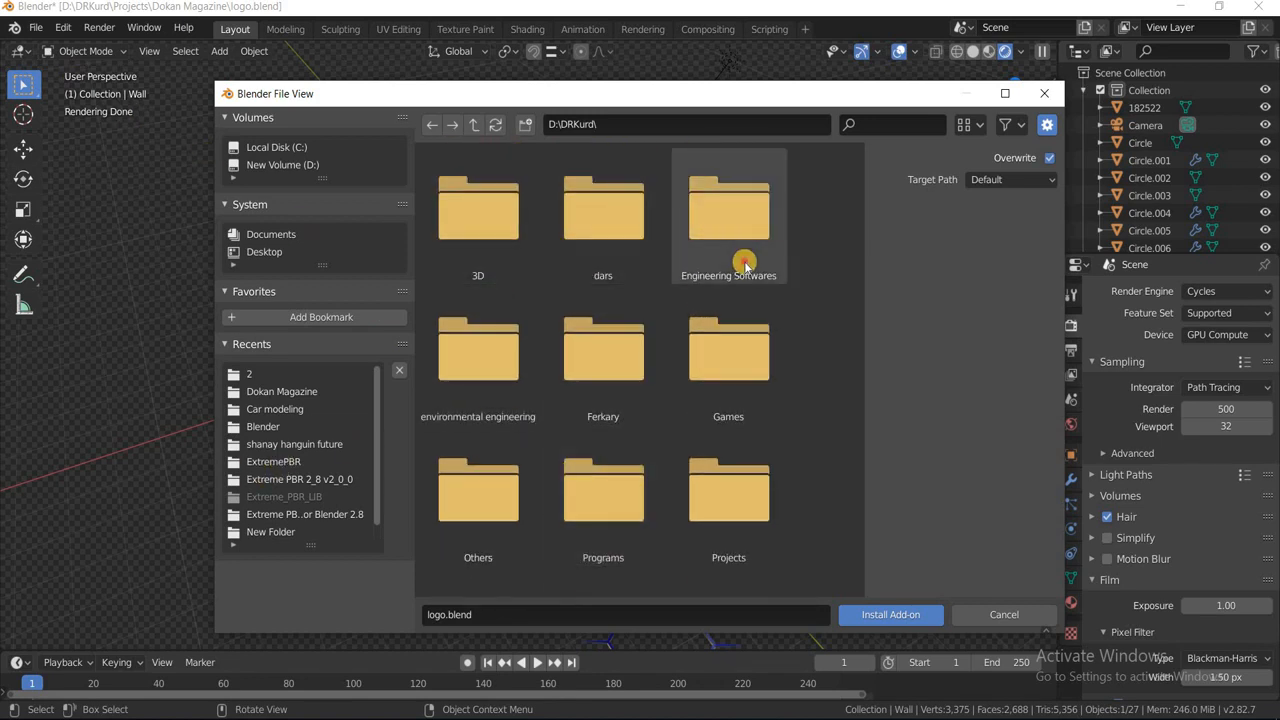
double_click(735, 255)
click(729, 248)
double_click(729, 248)
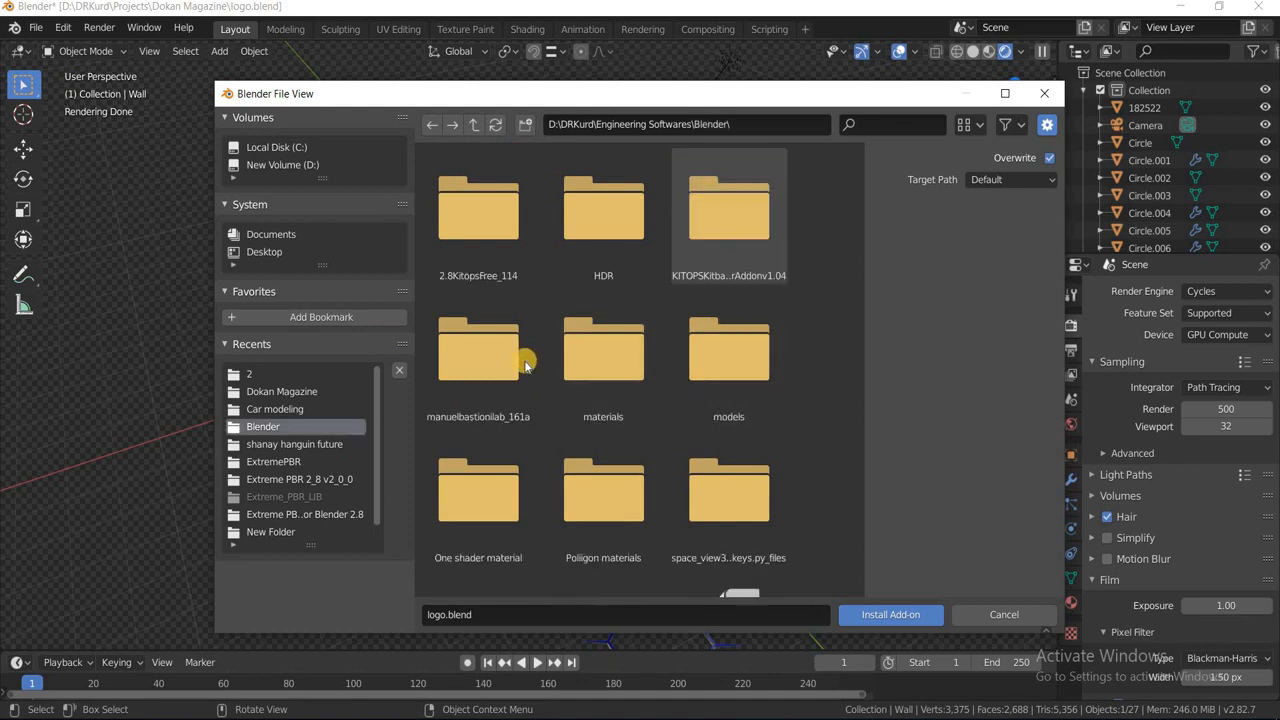
Step: Install the add-on from the archive MB-Lab-master.zip in the Blender folder
scroll(523, 363, down, 5)
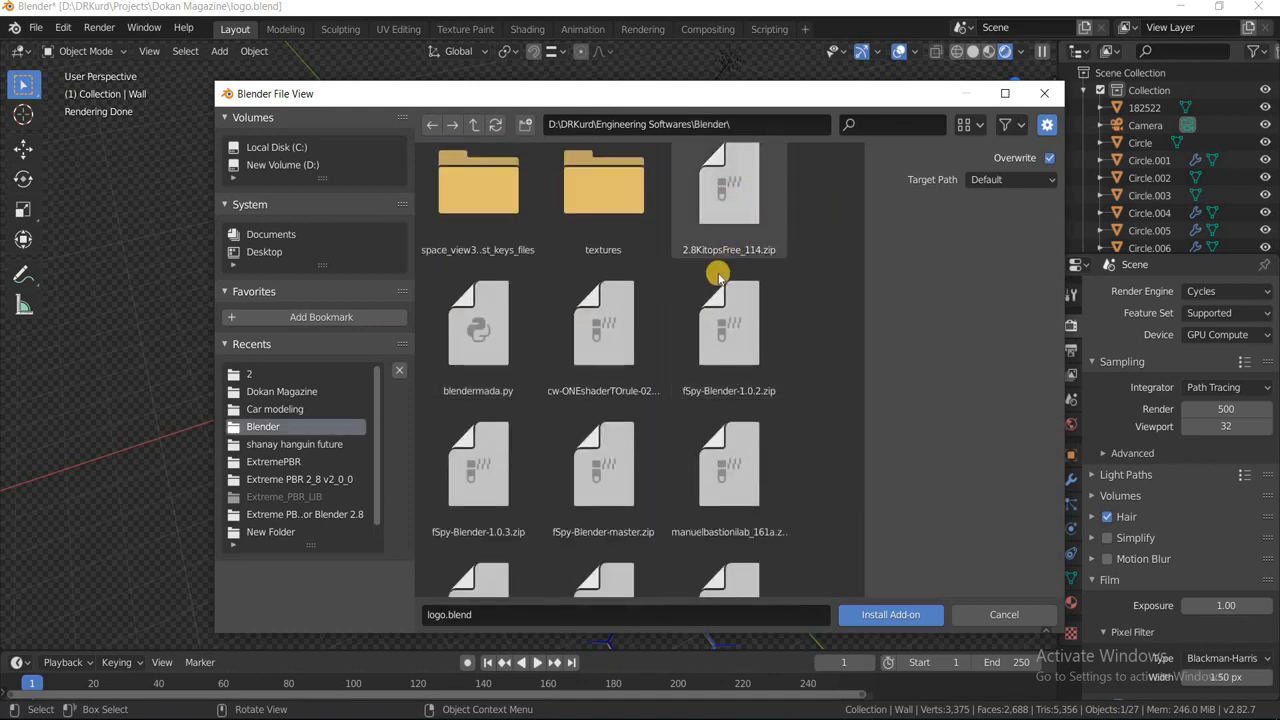
scroll(600, 420, down, 2)
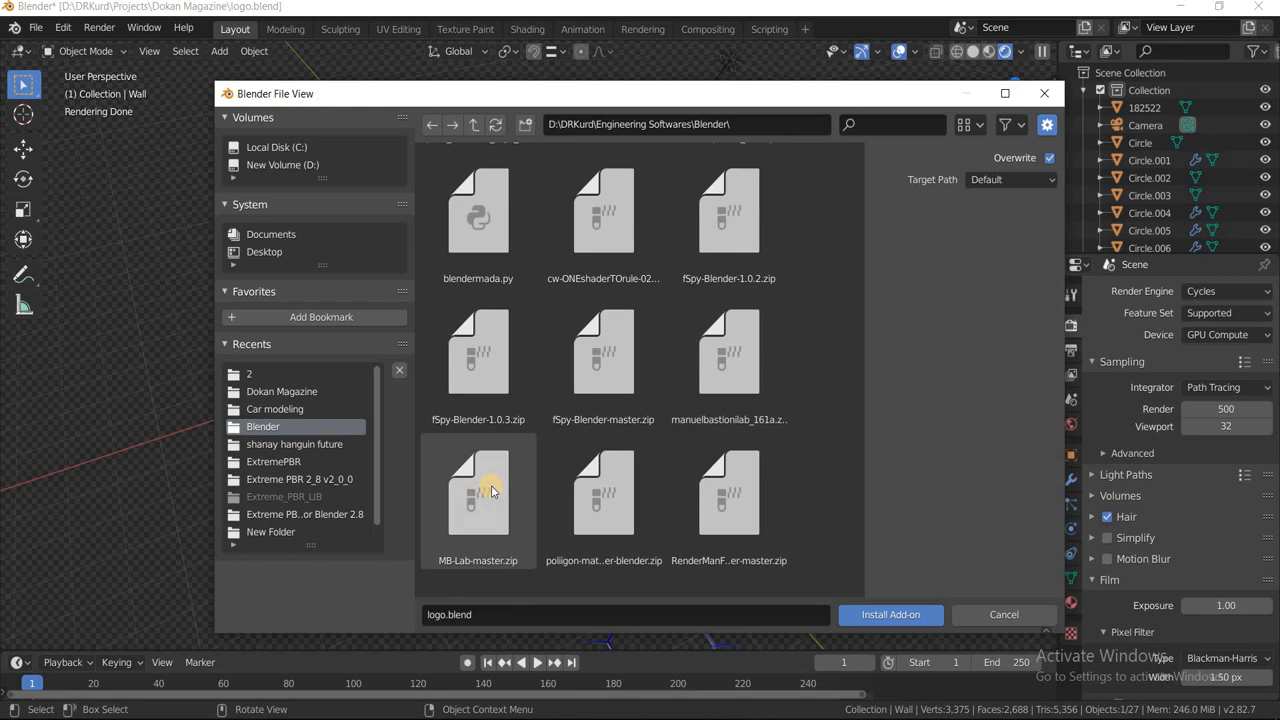
click(500, 541)
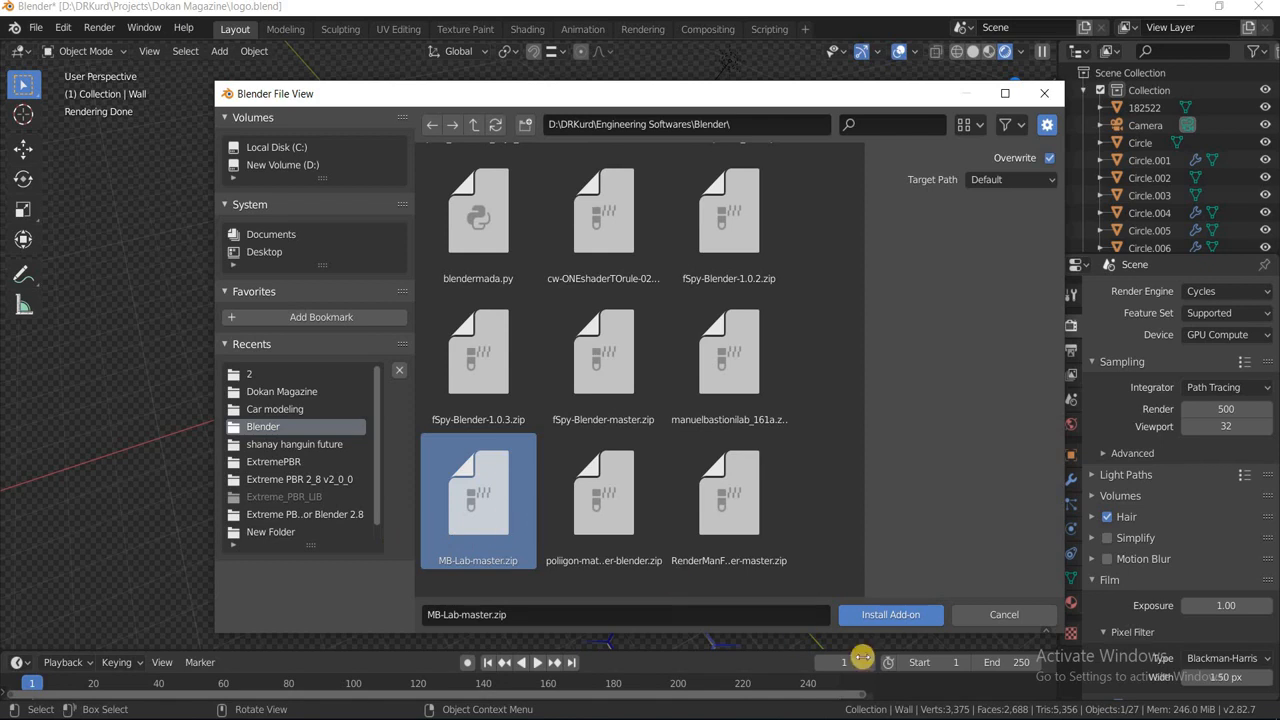
click(890, 615)
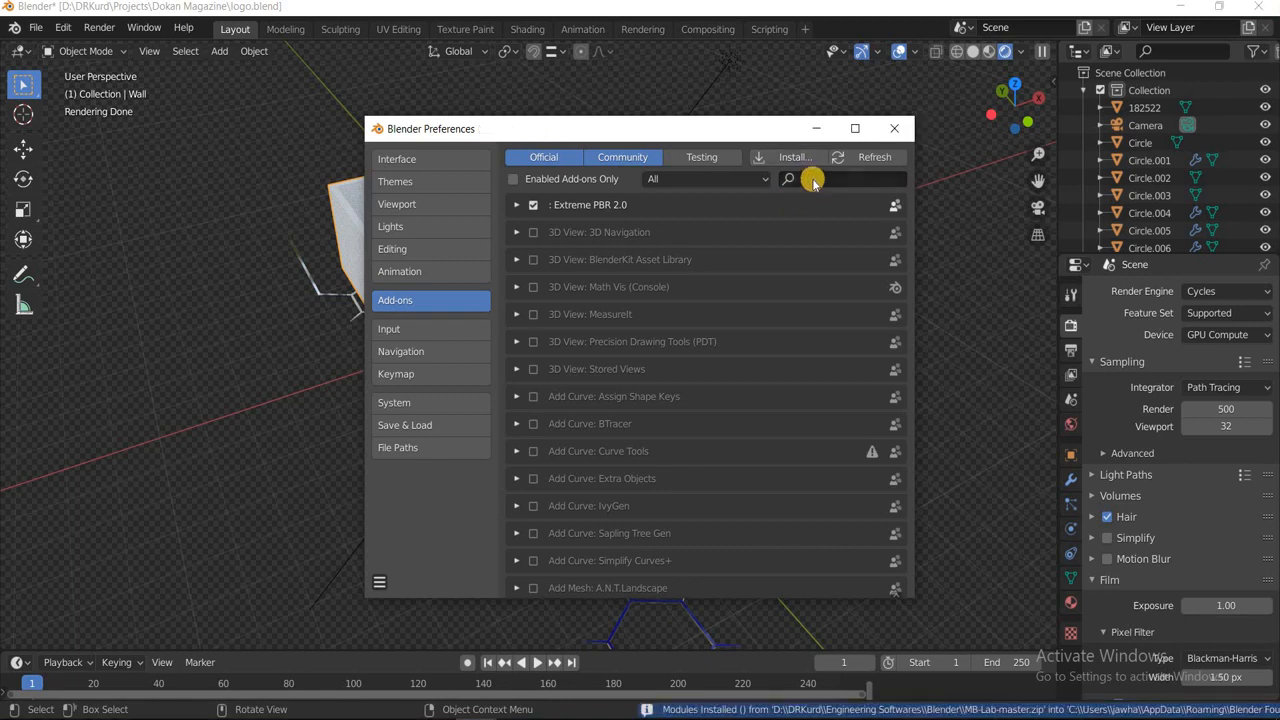
Step: Filter the add-ons by "mb", enable Characters: MB-Lab and close the preferences
click(817, 183)
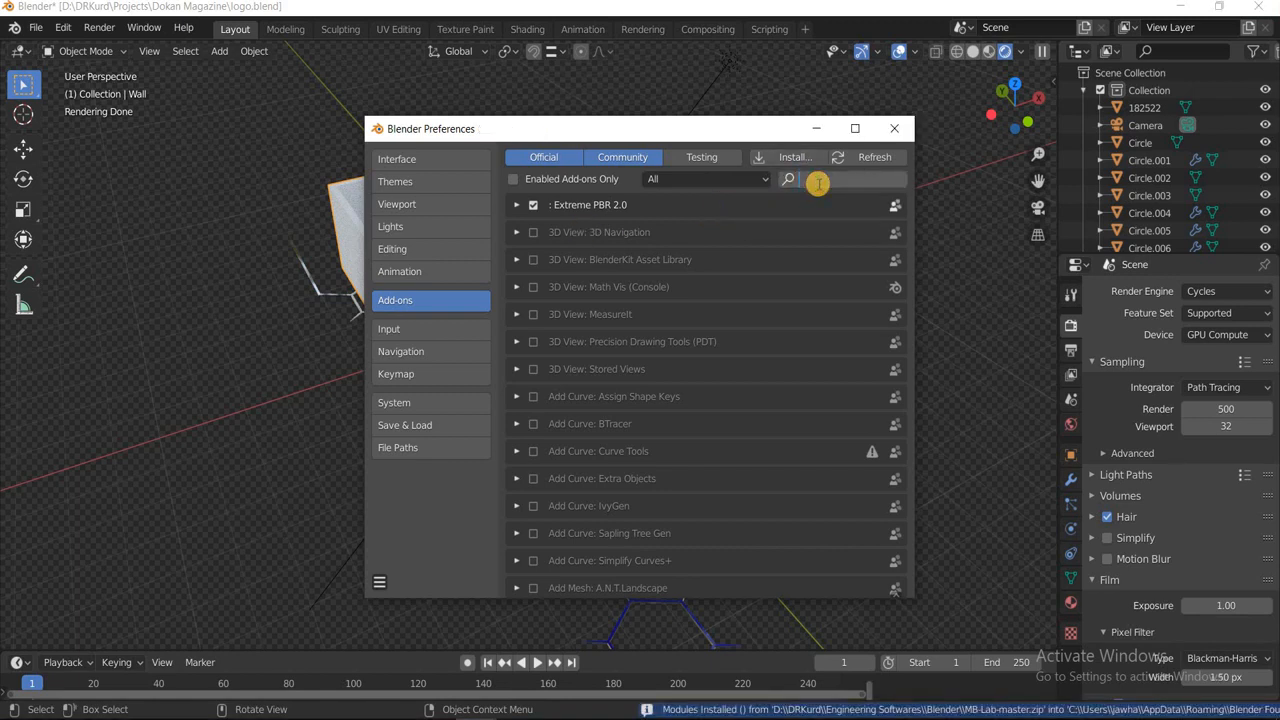
text(m)
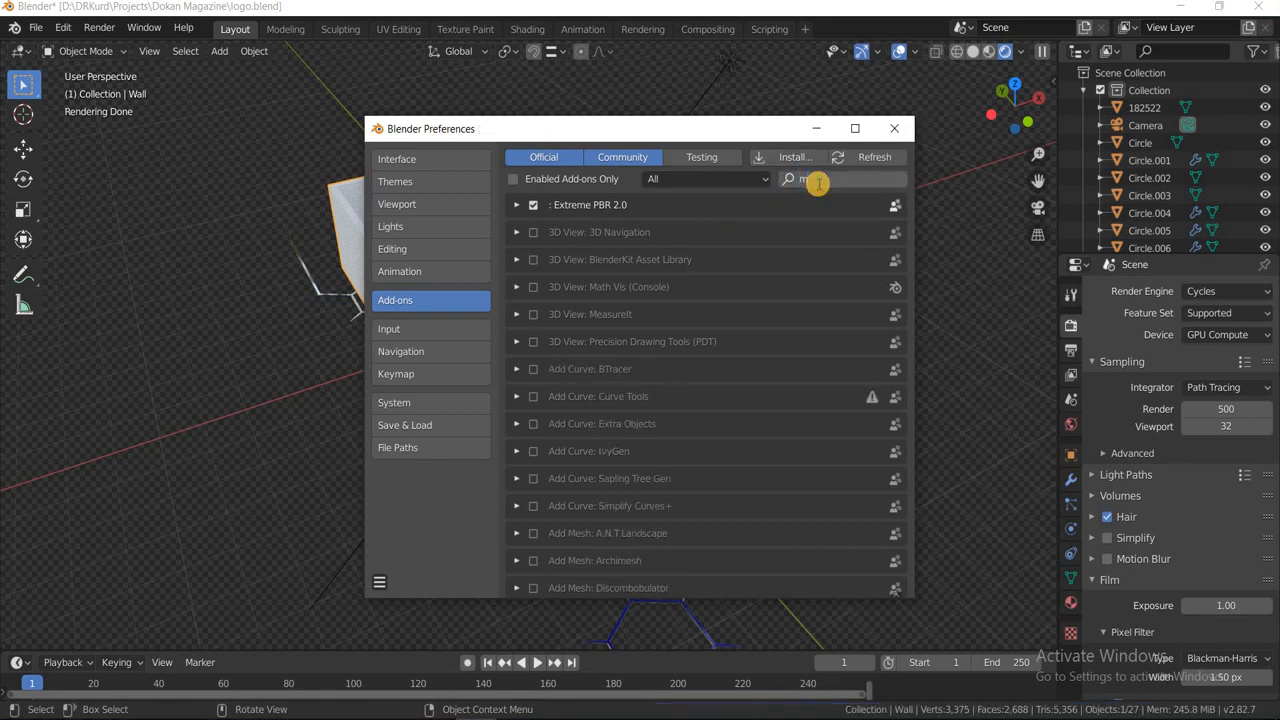
text(b)
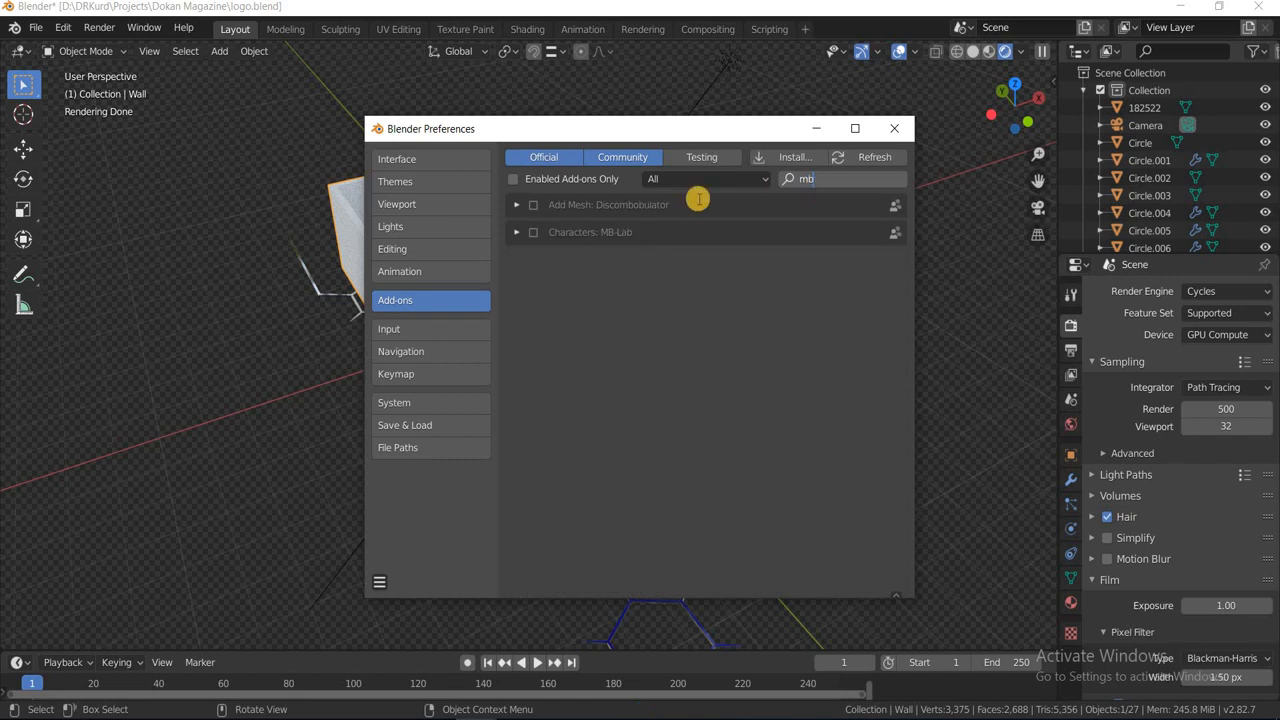
click(538, 234)
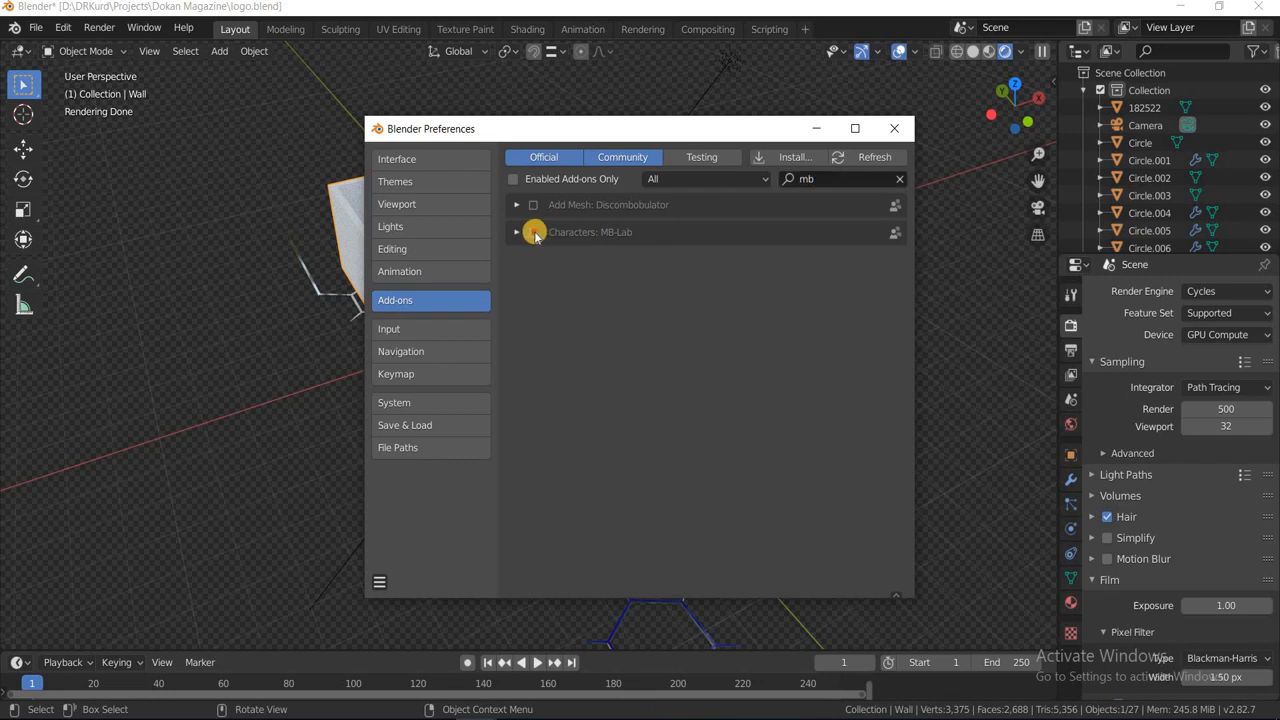
click(535, 234)
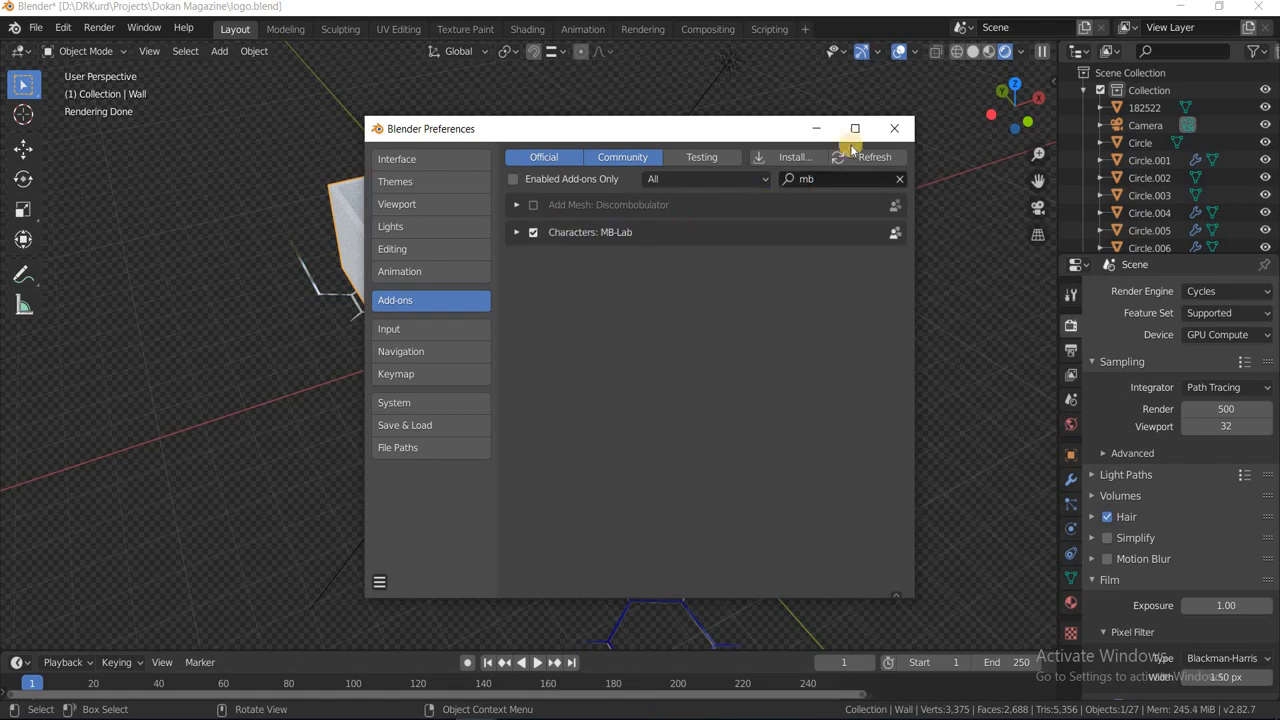
click(892, 130)
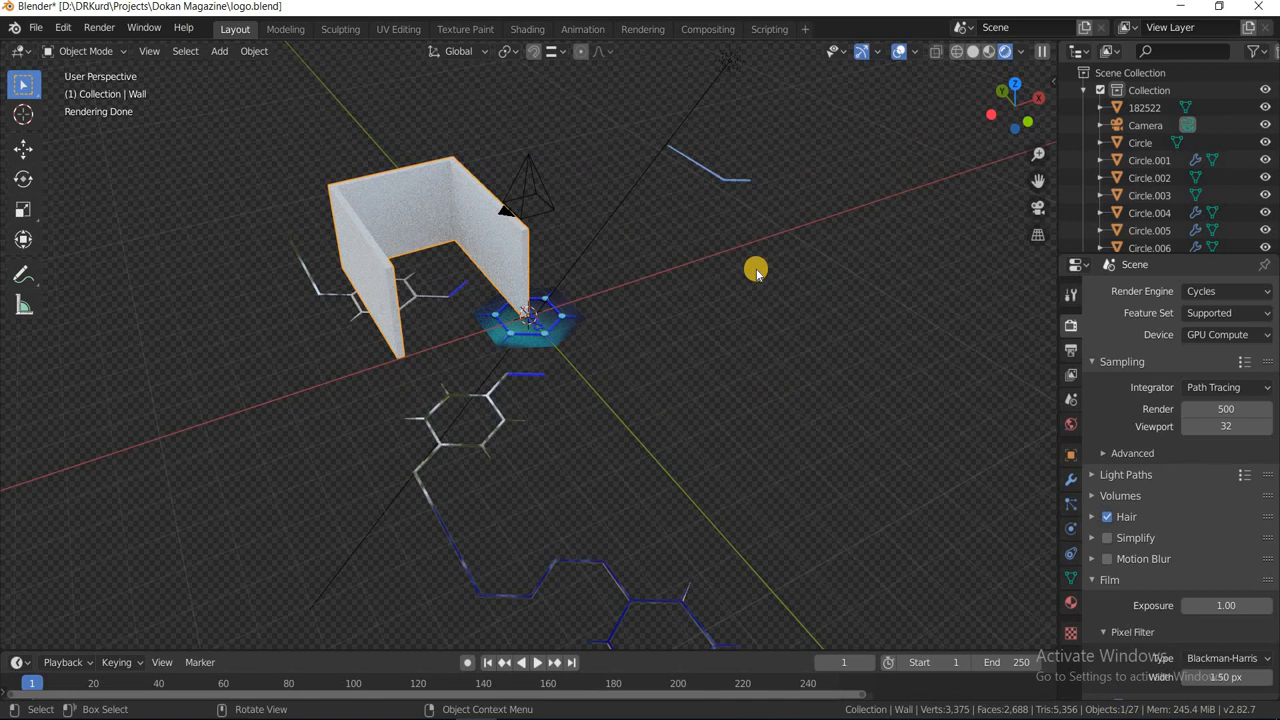
Step: Review the Archipack wall settings, the Archipack creation tools, the view settings and the MB-Lab creation options in the viewport sidebar
key(n)
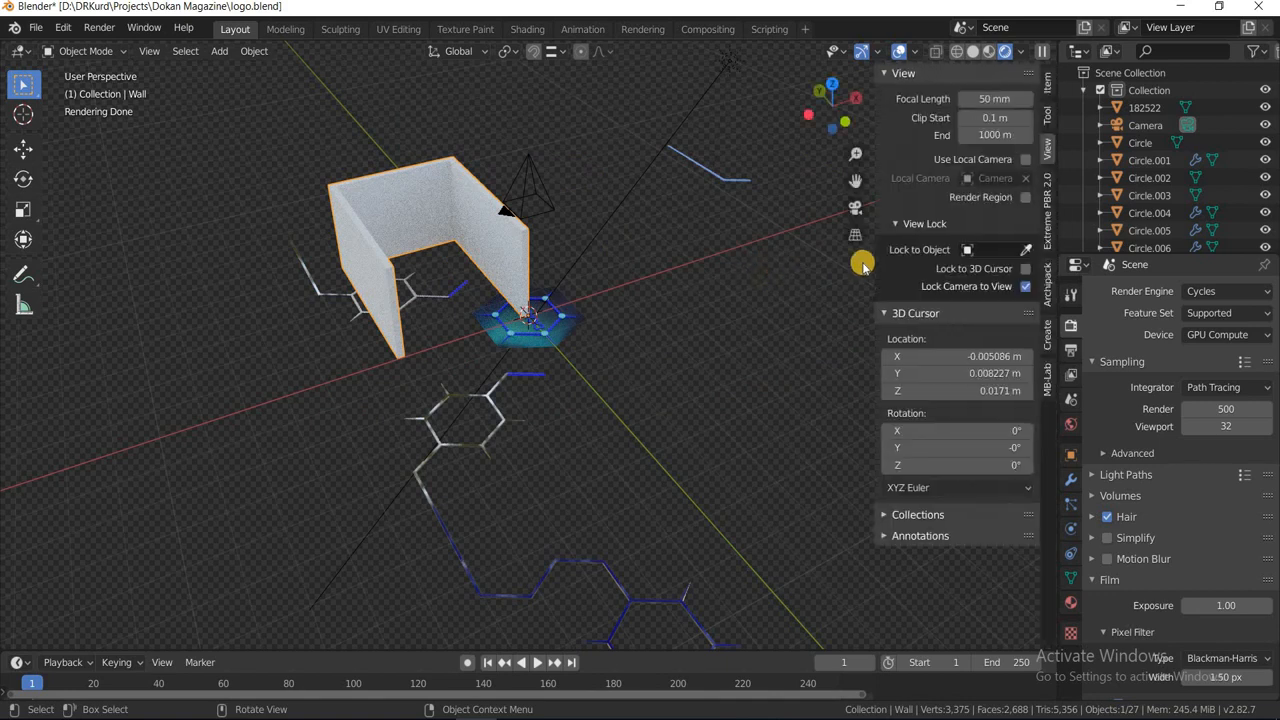
click(1046, 288)
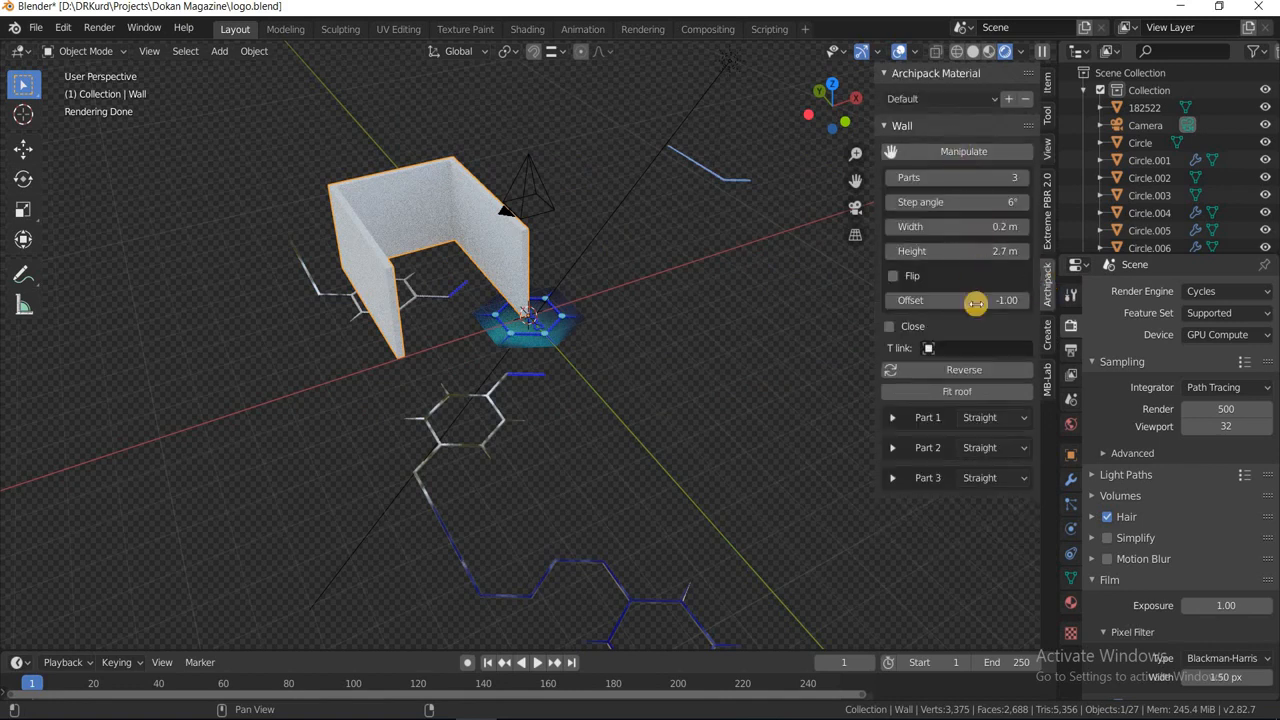
click(1047, 345)
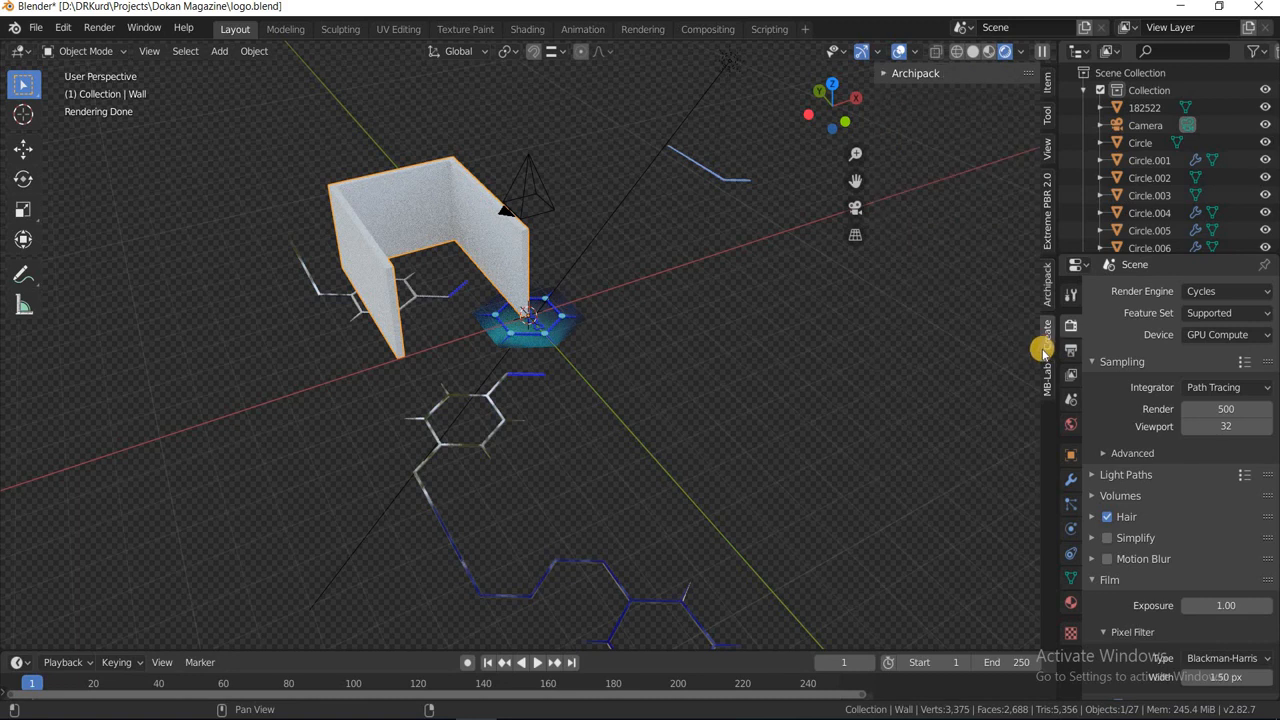
click(916, 73)
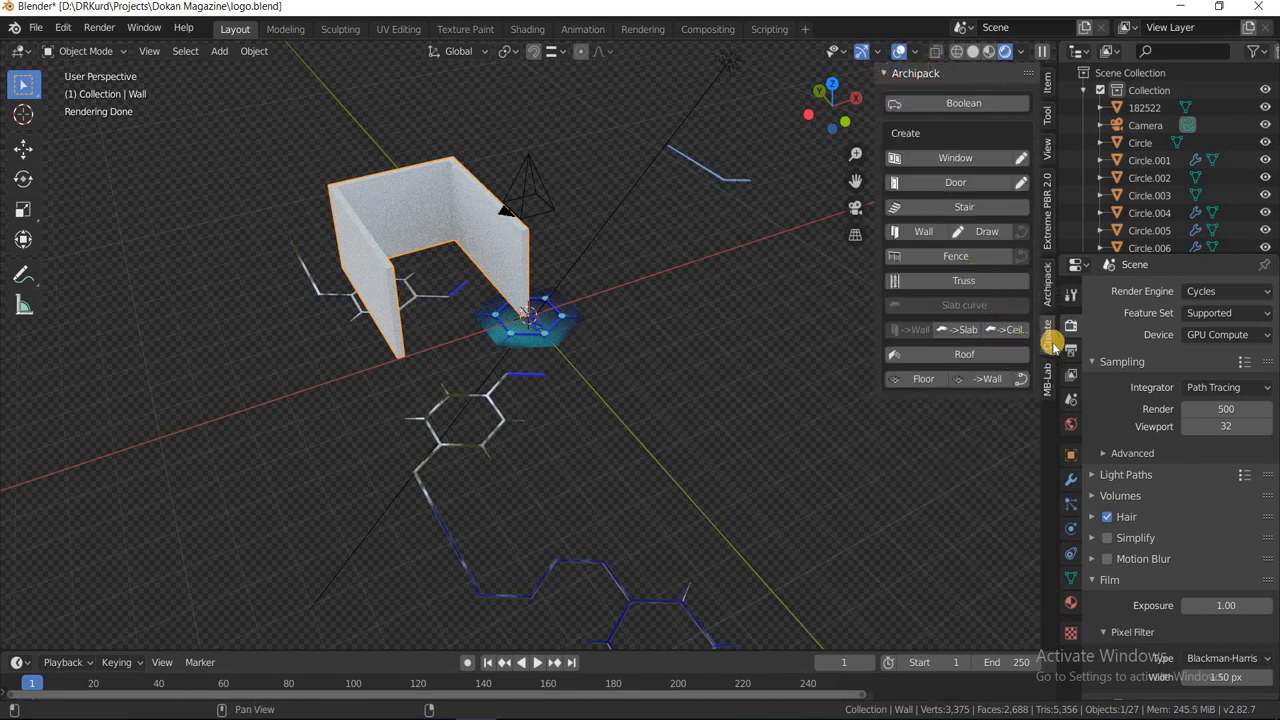
click(1046, 380)
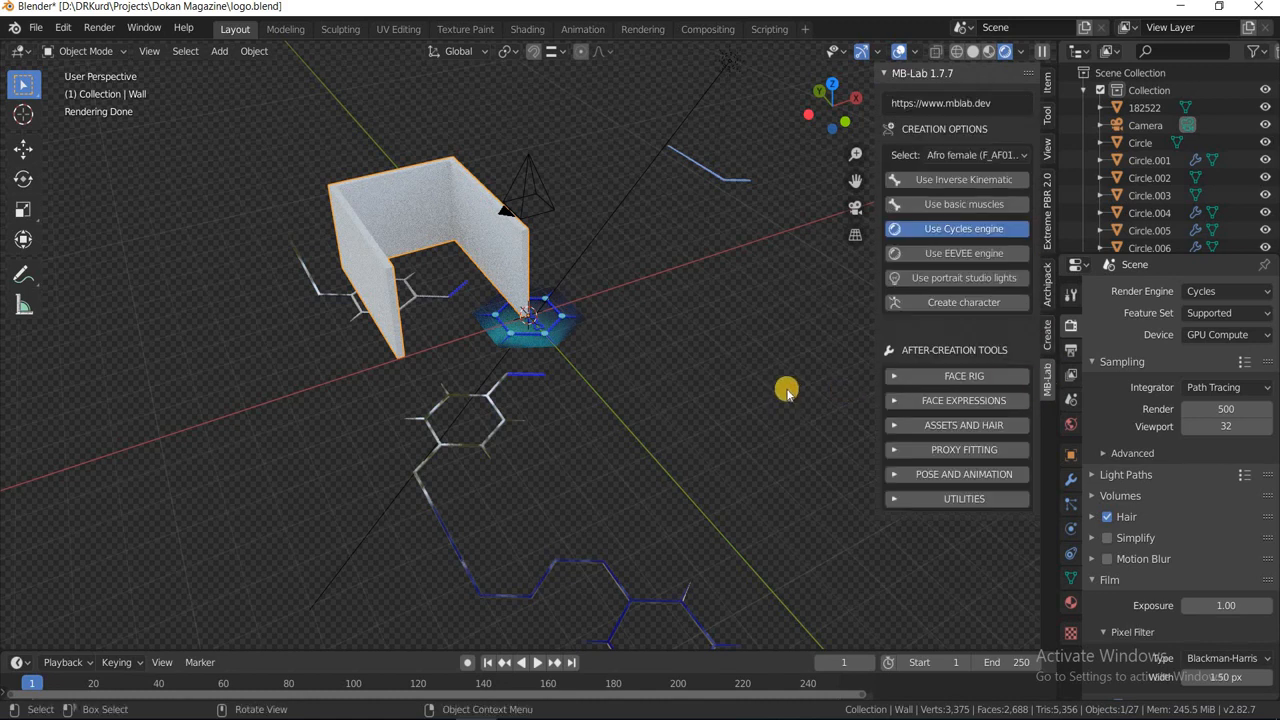
click(1050, 148)
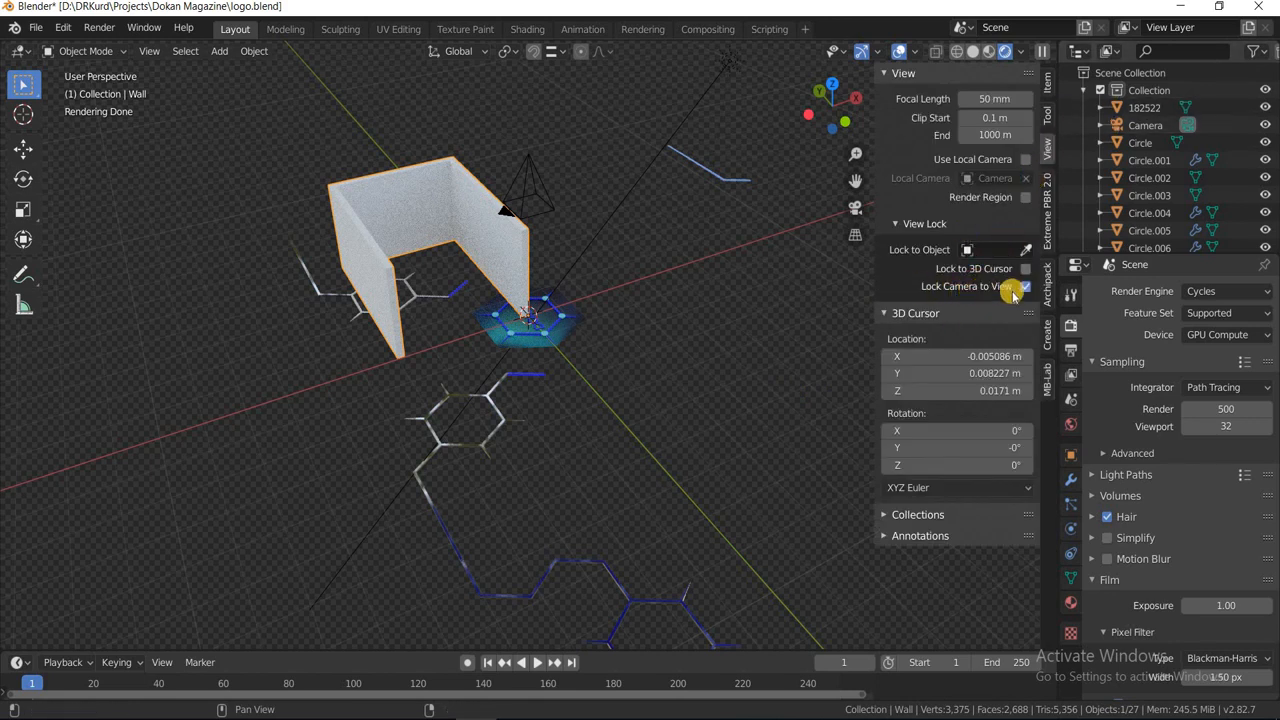
click(1050, 382)
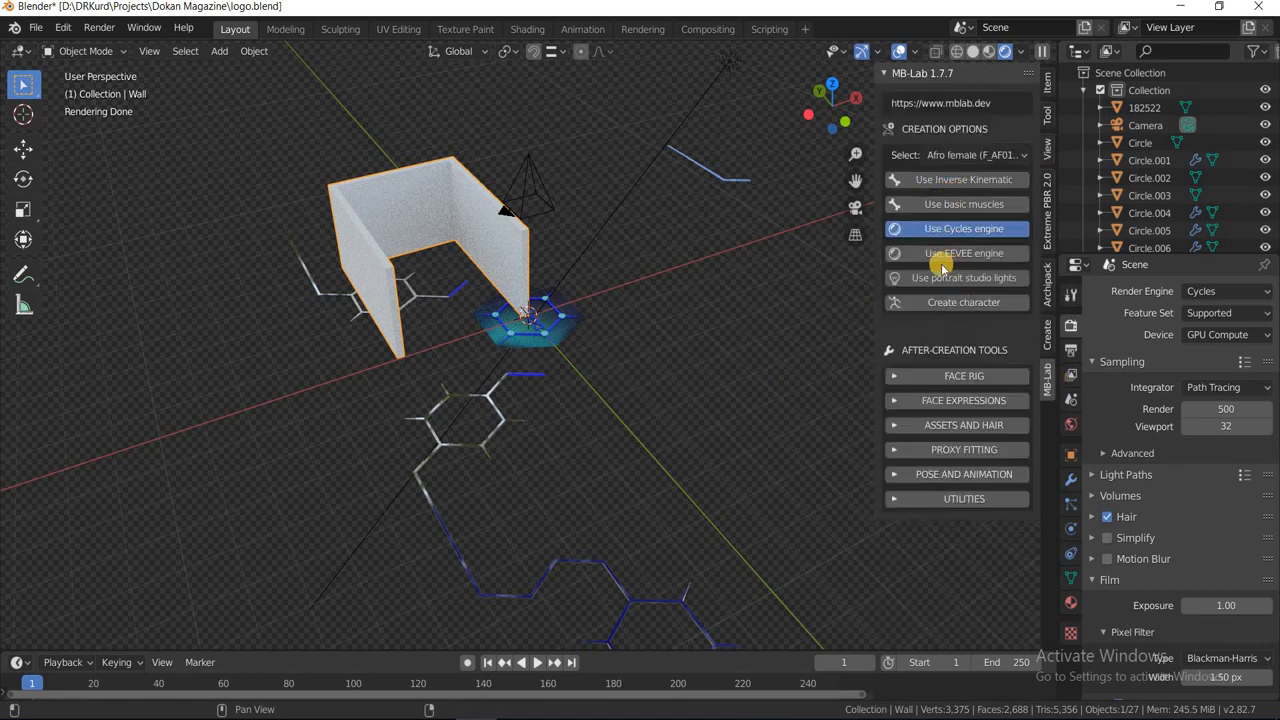
Step: Create an MB-Lab character from the Asian female (F_AS01) template with the Cycles engine option
click(980, 158)
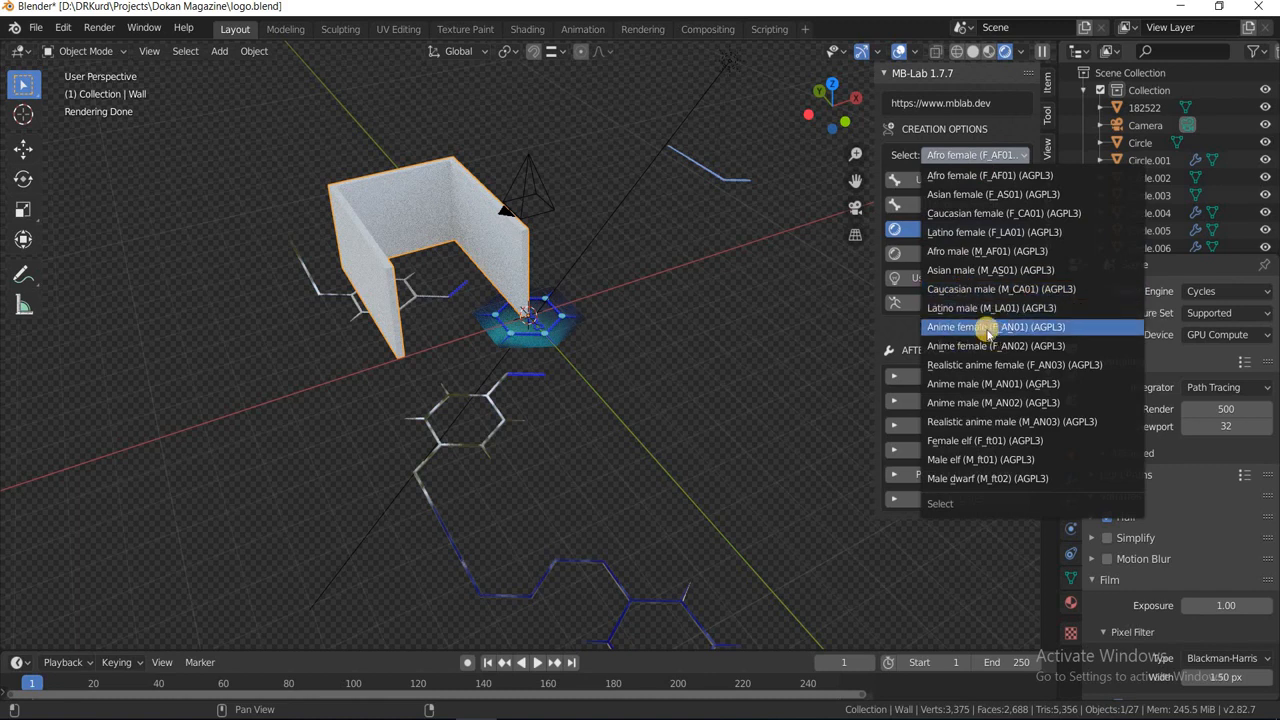
click(955, 195)
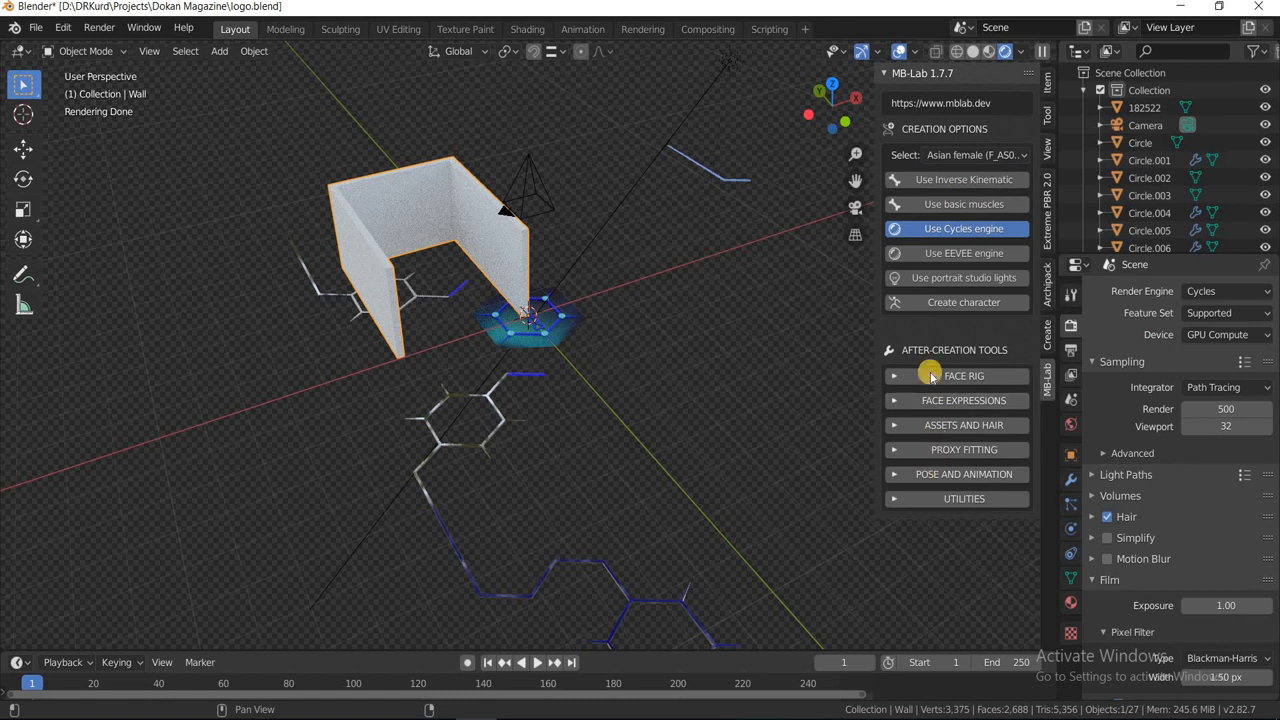
click(947, 302)
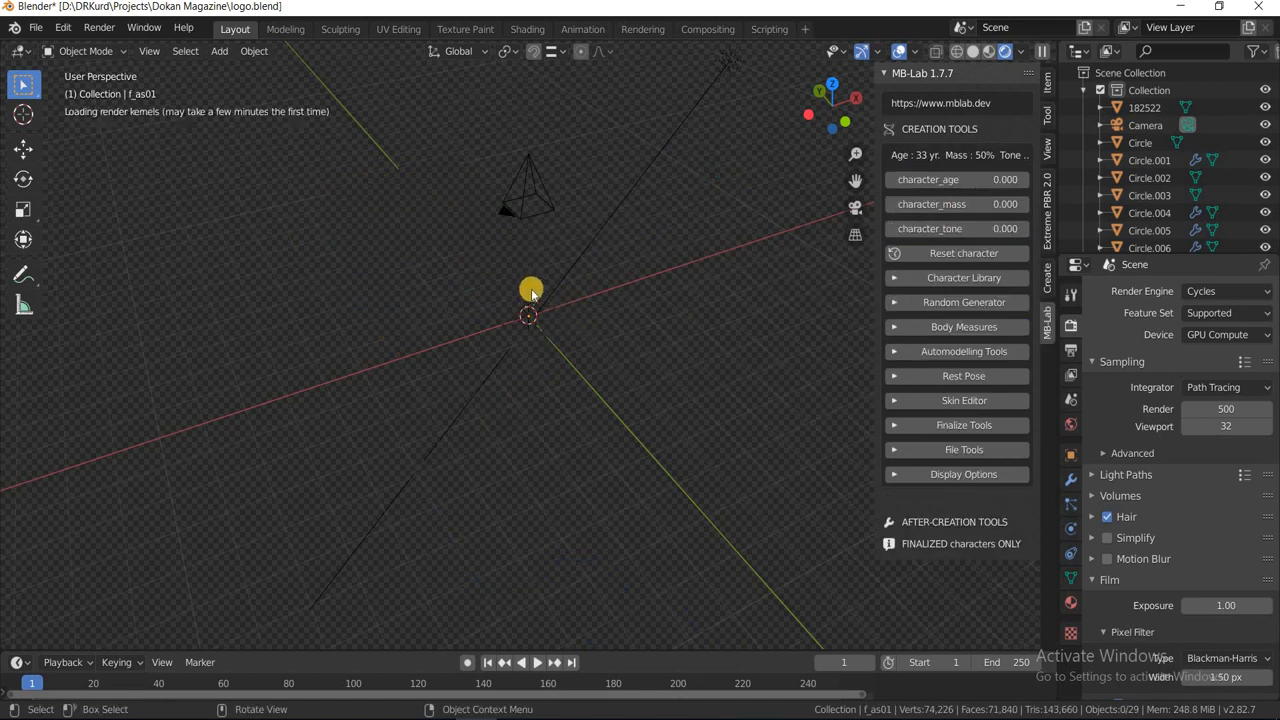
Step: Hide the sidebar and switch the viewport to Solid shading to inspect the new character beside the wall
scroll(561, 245, up, 6)
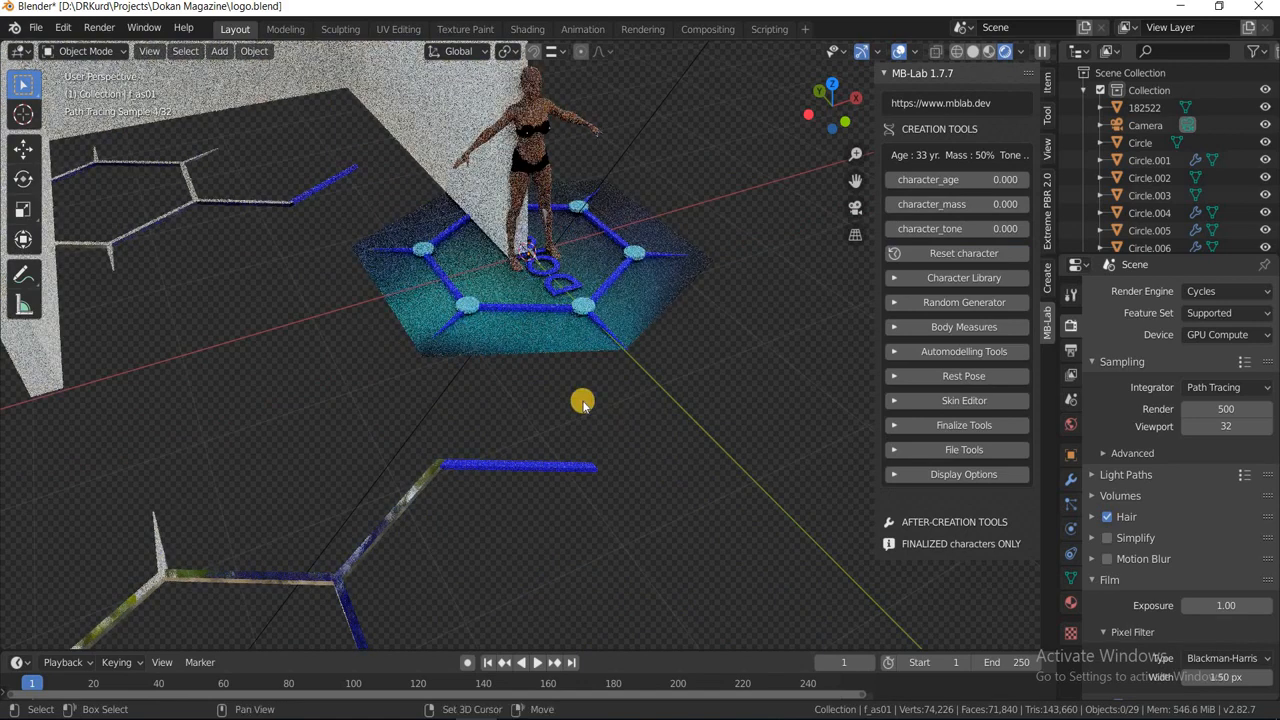
shift+middle_drag(588, 317, 583, 336)
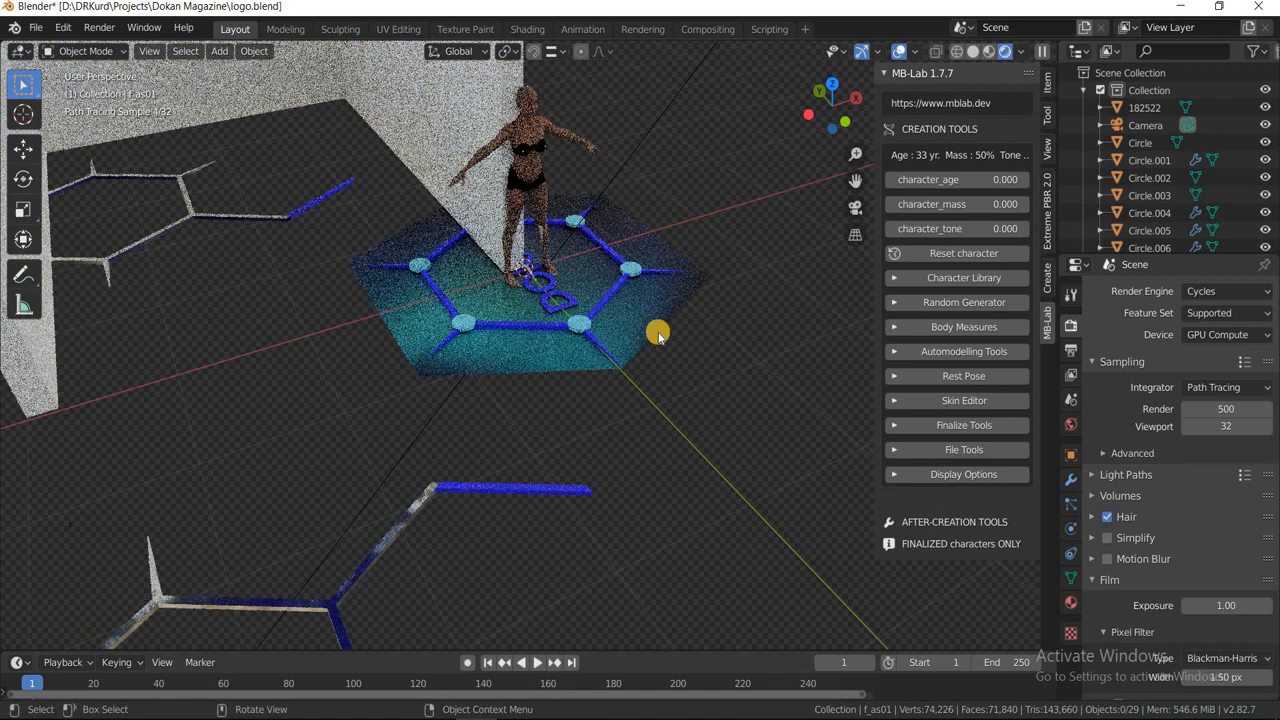
key(n)
key(z)
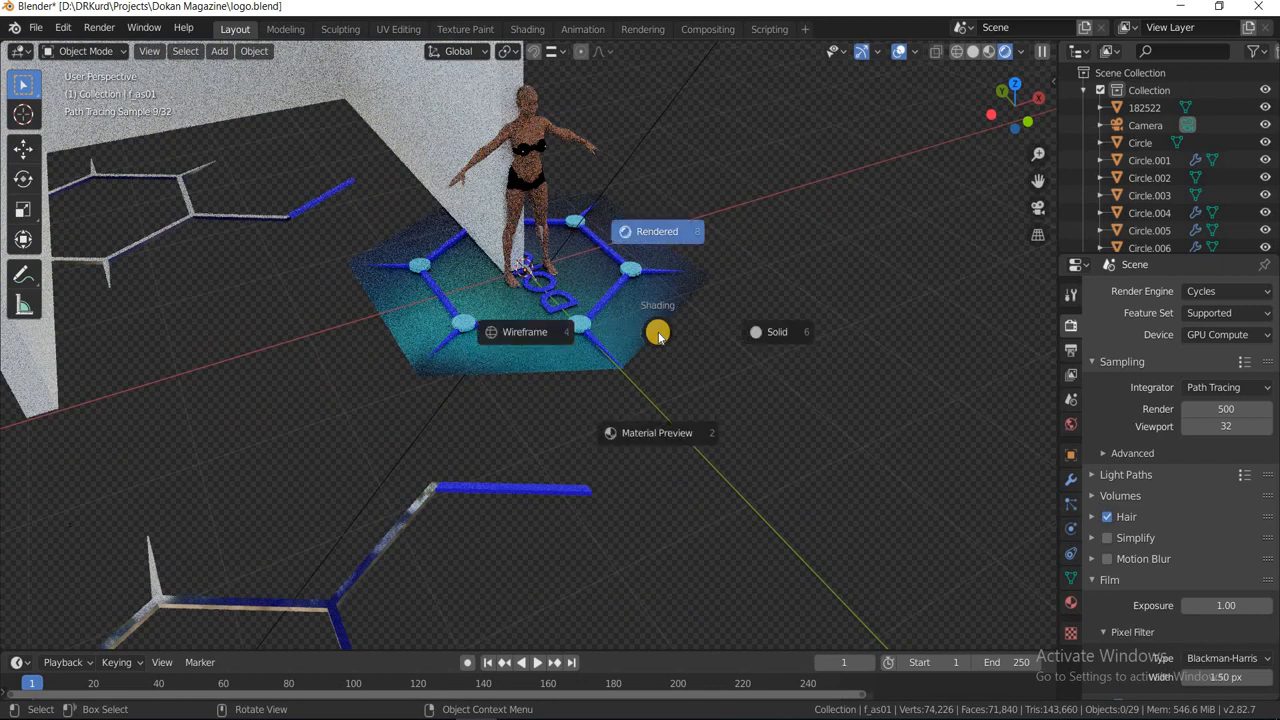
click(795, 337)
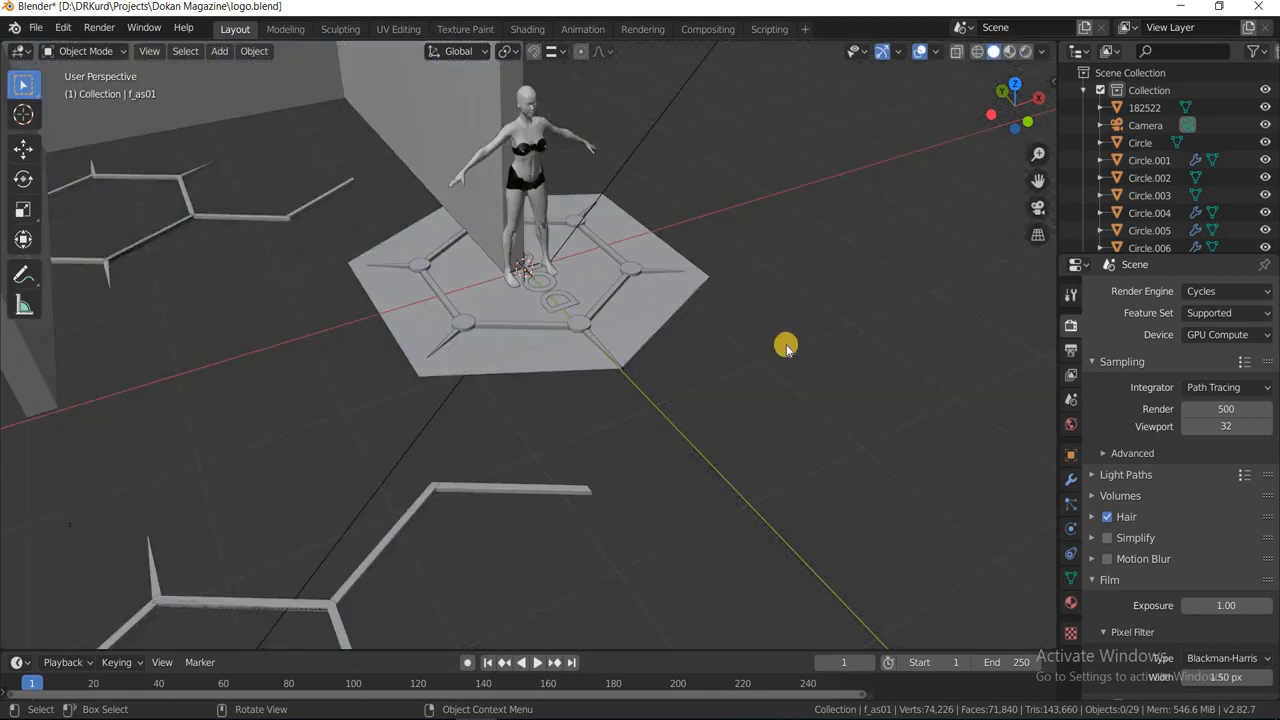
mouse_move(791, 343)
middle_down()
mouse_move(773, 325)
mouse_move(671, 300)
middle_up()
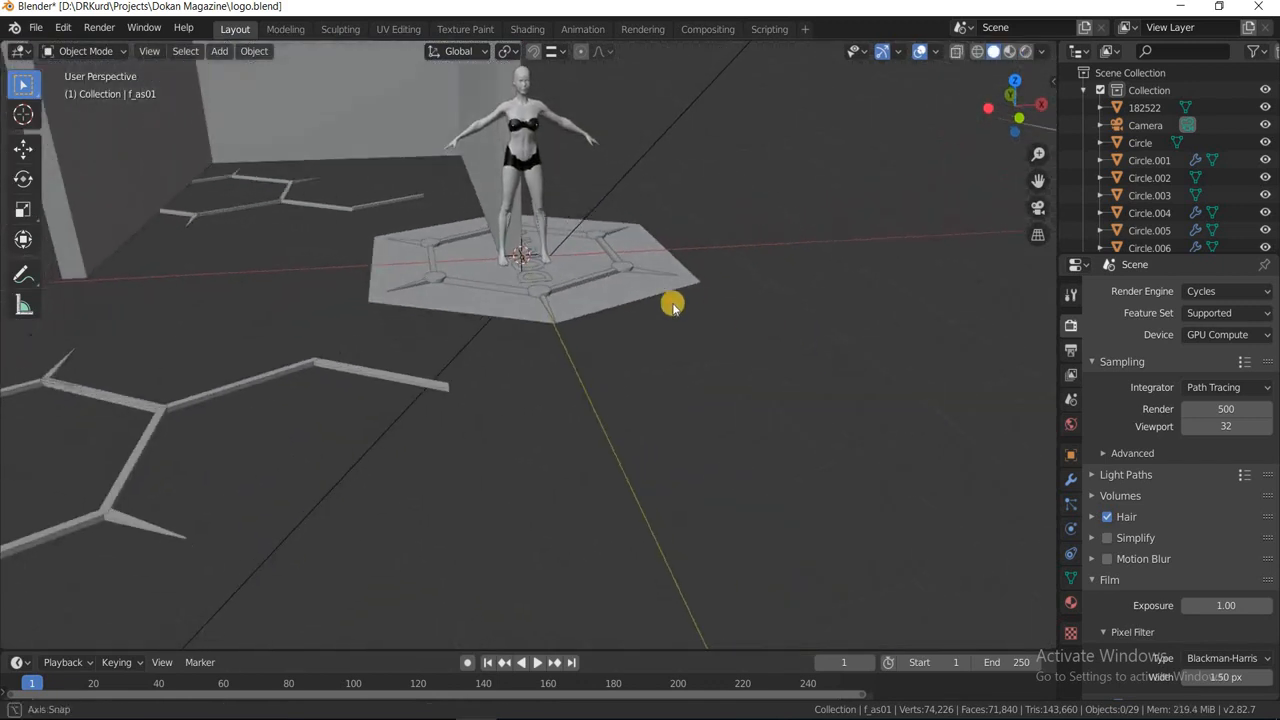
scroll(675, 449, up, 3)
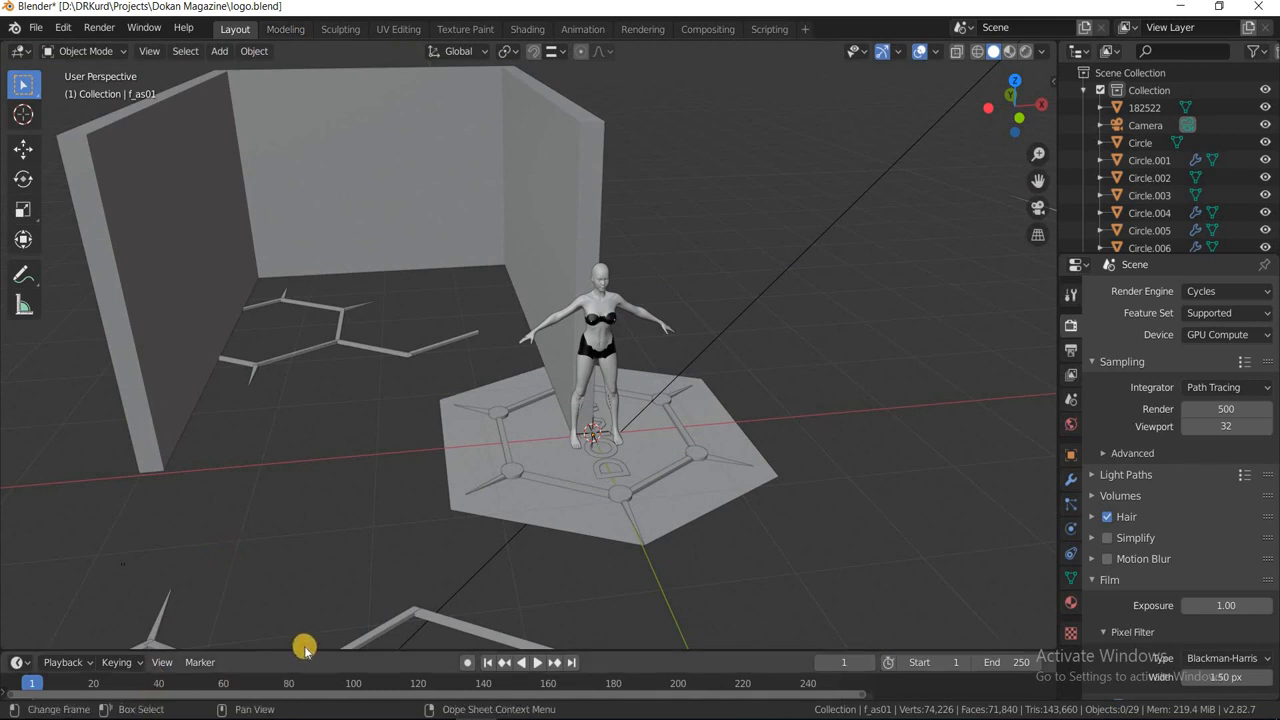
Step: Make the timeline area taller and examine the whole MBLab_skin2 node network in the Shading workspace
drag(318, 649, 318, 619)
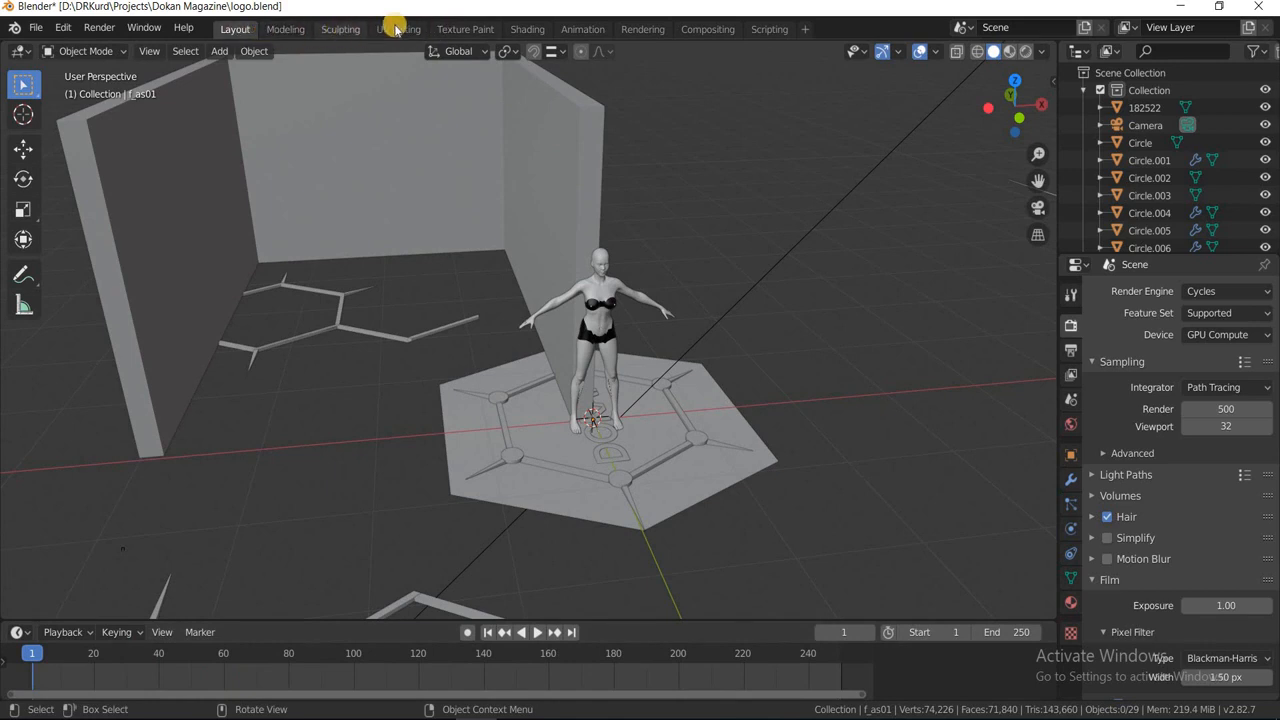
click(527, 29)
scroll(596, 597, down, 3)
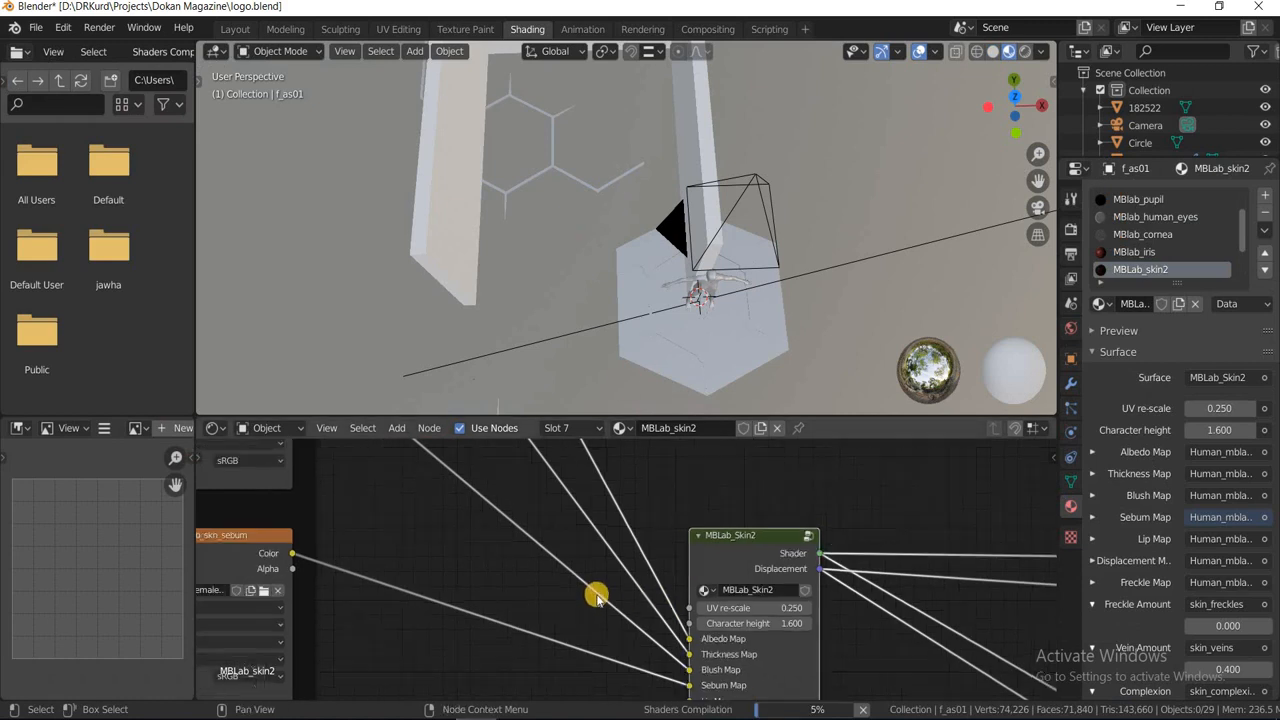
scroll(596, 597, down, 3)
scroll(622, 560, down, 1)
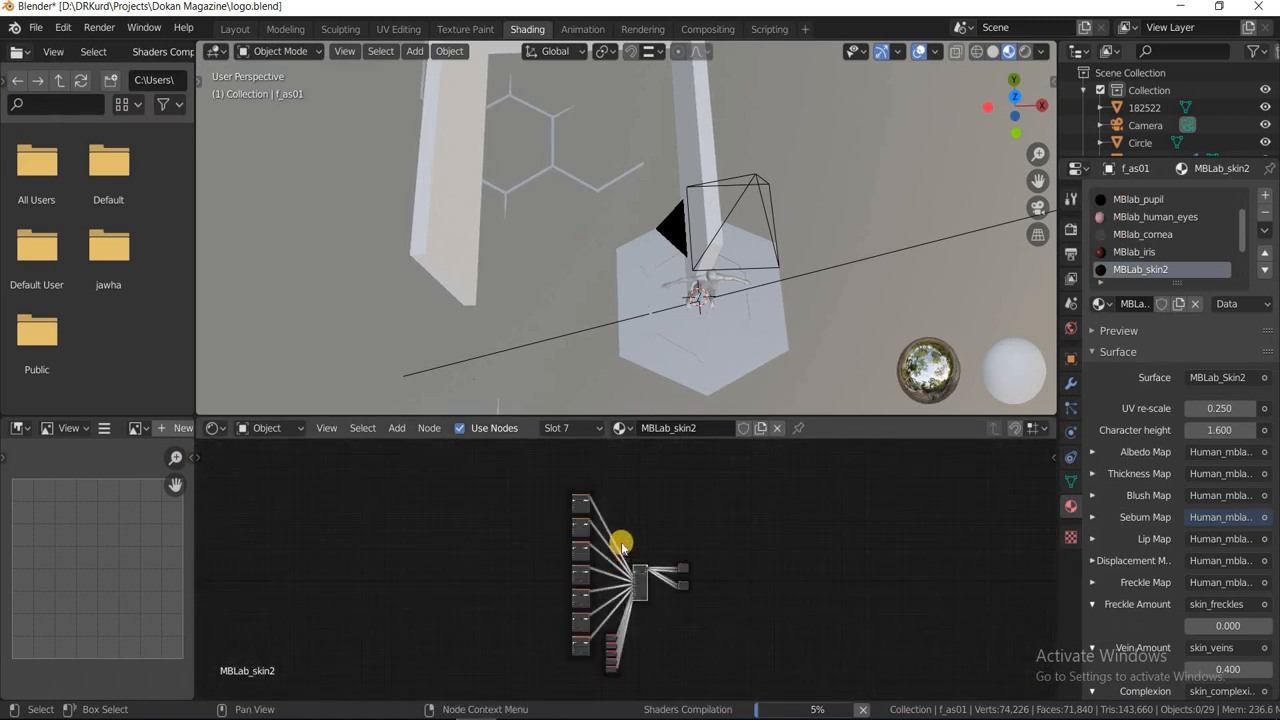
Step: Review the Animation, Rendering, Compositing and Scripting workspaces one after another
click(598, 29)
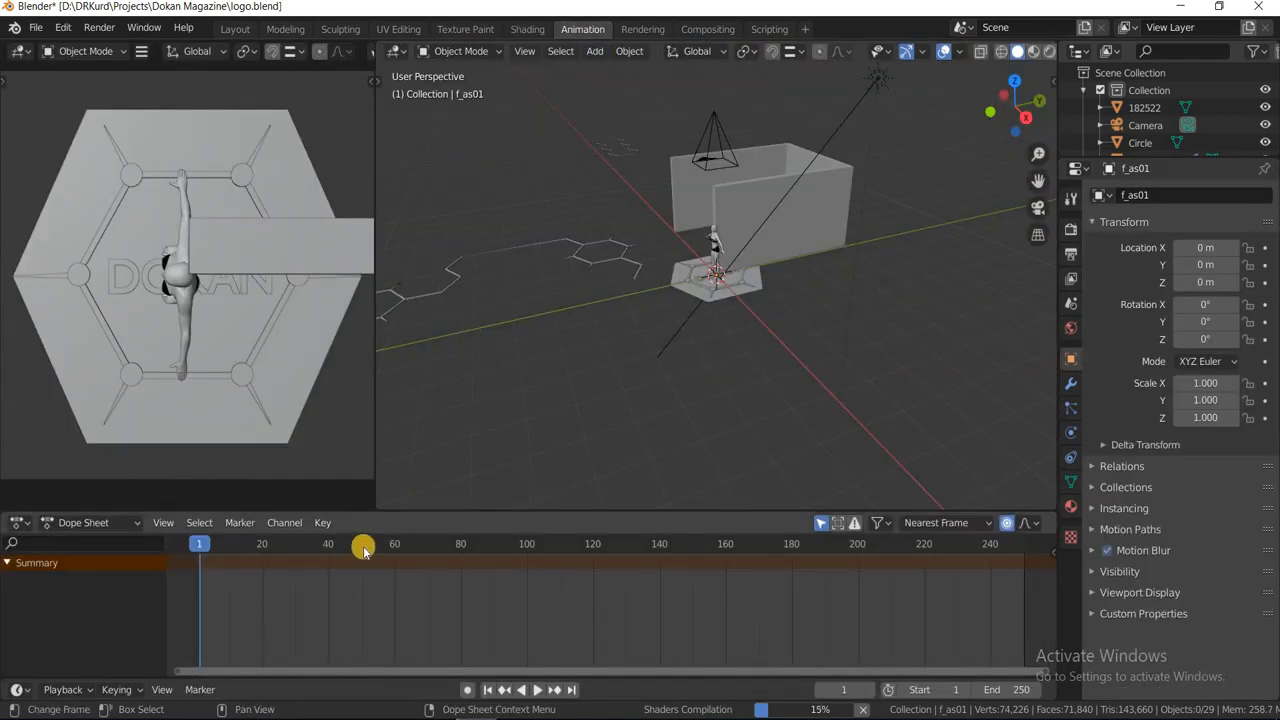
click(660, 30)
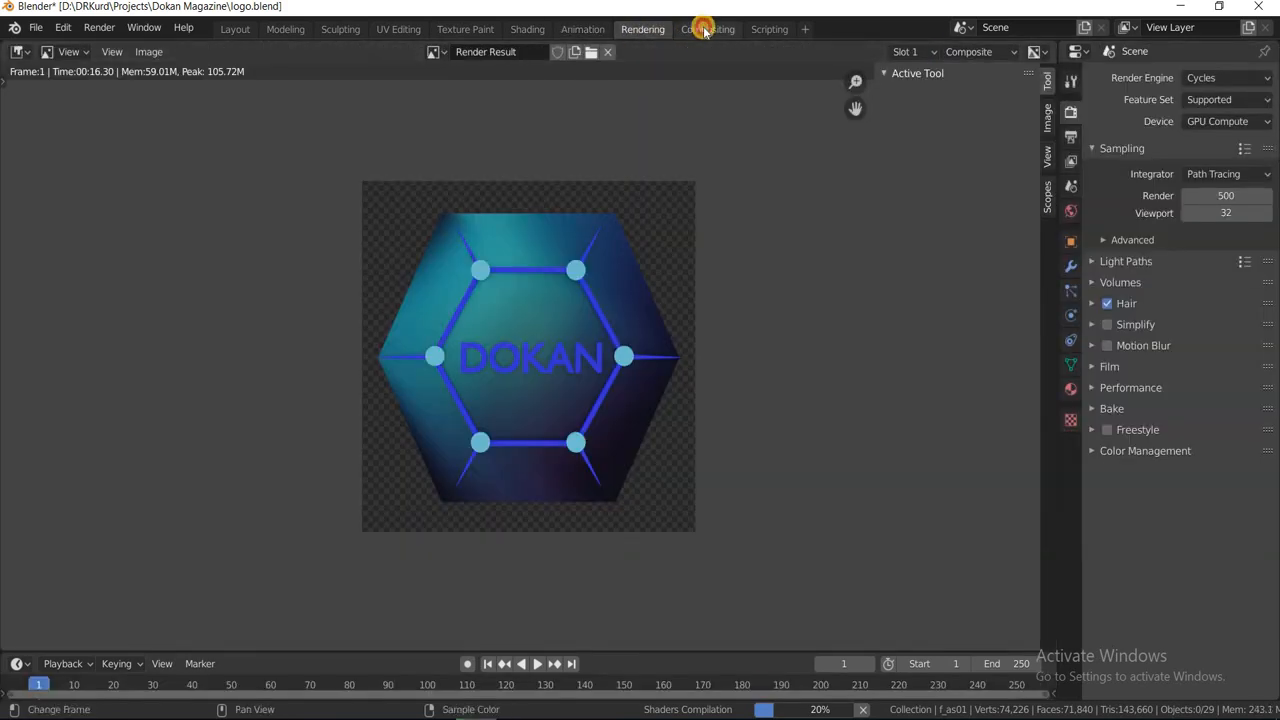
click(700, 29)
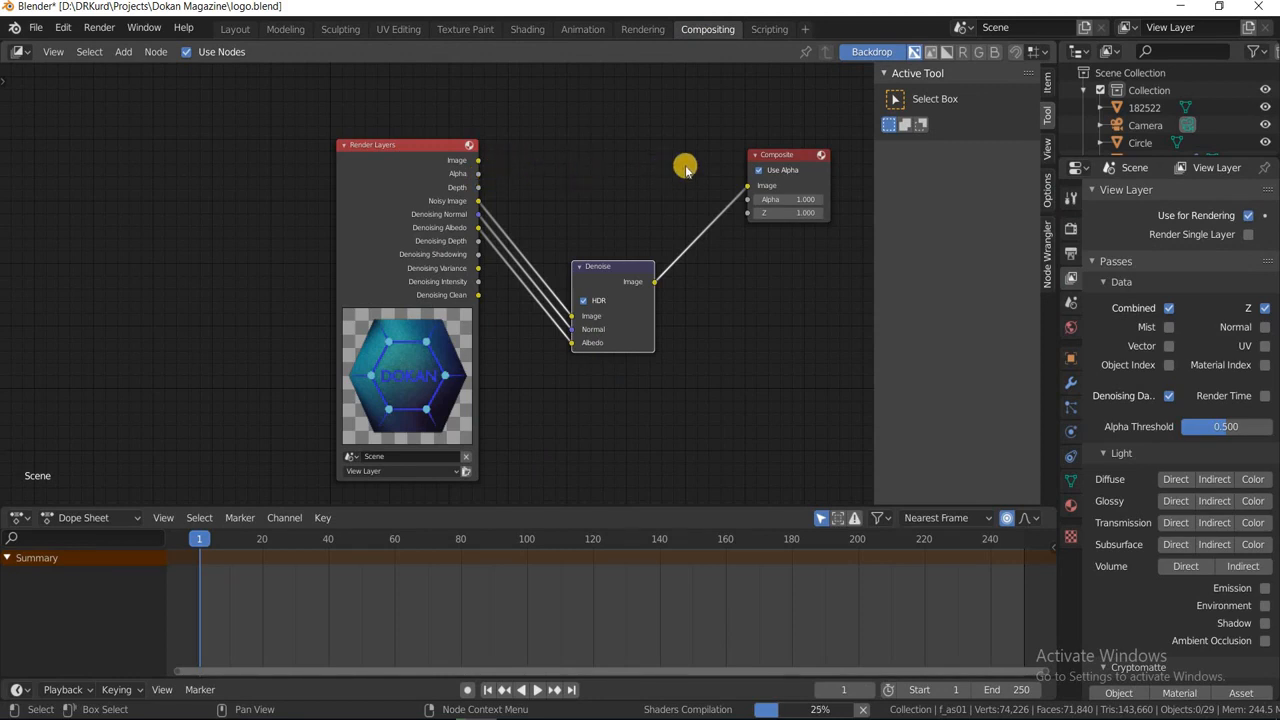
click(762, 32)
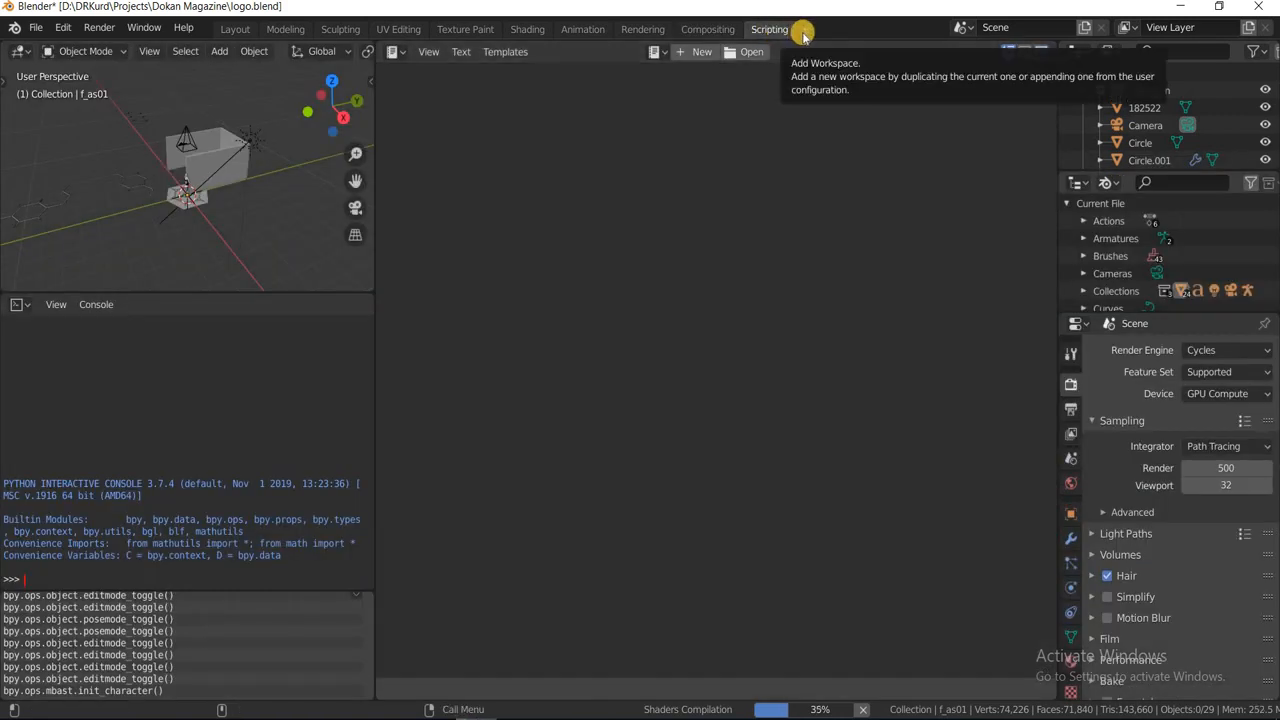
Step: Add the Video Editing workspace from the Video Editing template category to the file
click(803, 34)
mouse_move(773, 127)
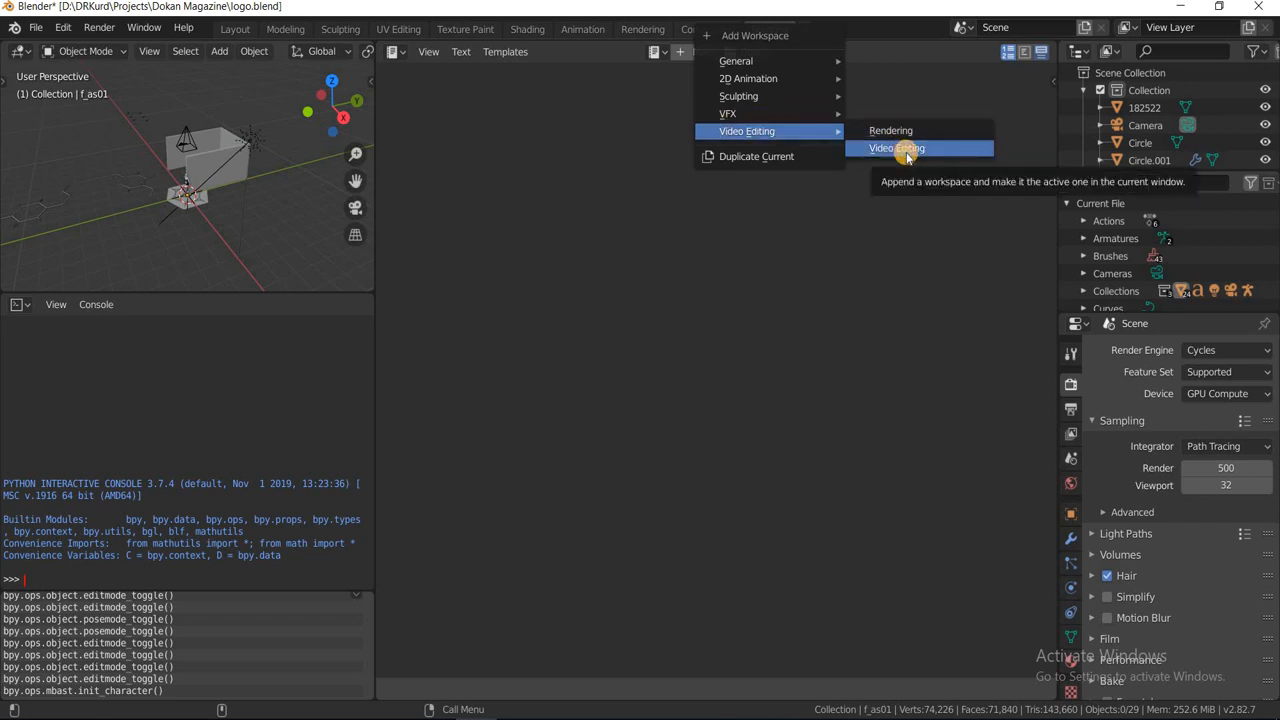
click(903, 152)
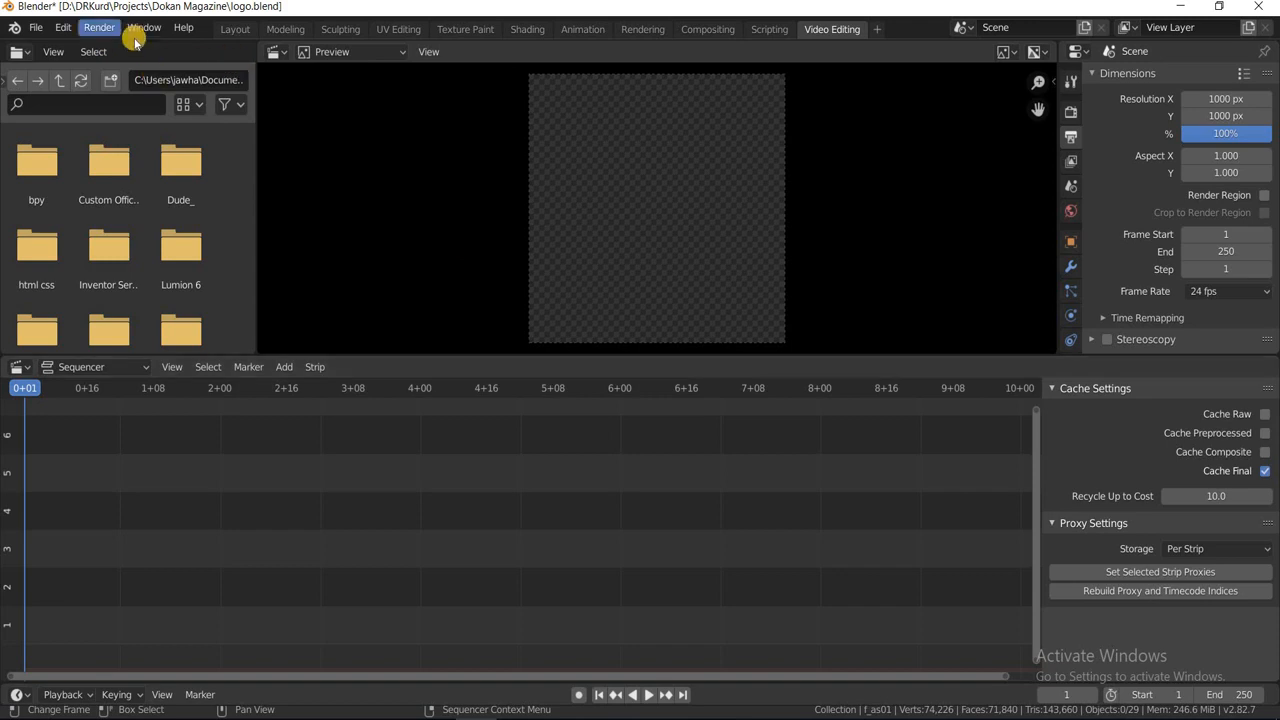
Step: Return to the Layout workspace and look through the Cycles render settings down to the Film and Color Management sections
click(236, 28)
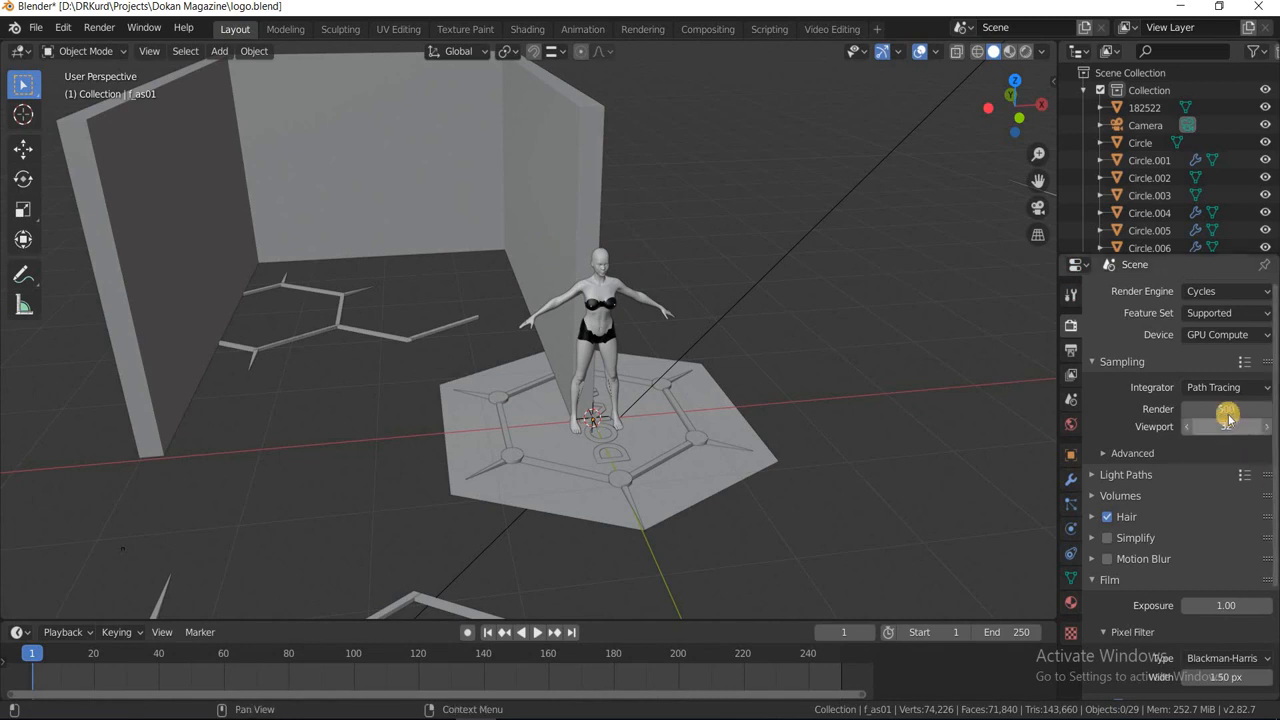
scroll(1226, 412, down, 1)
scroll(1226, 412, down, 4)
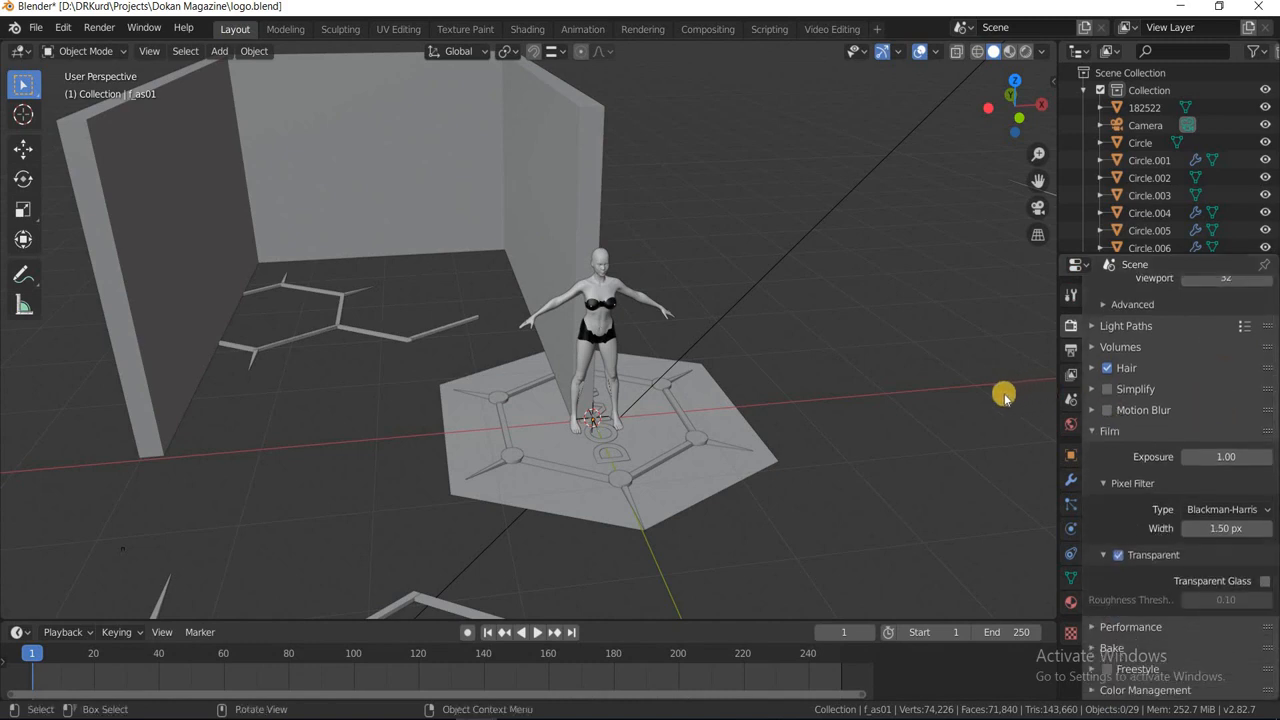